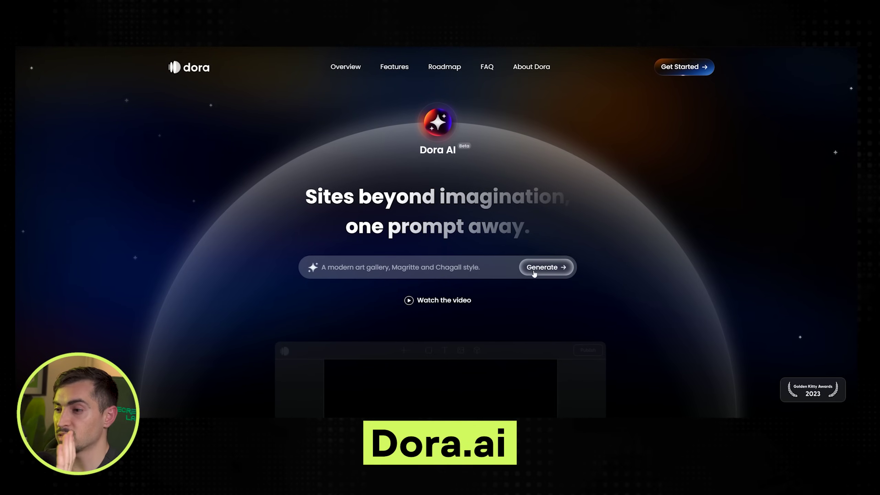
# Type the prompt 'an observatory that studies astrology and takes photos of galaxies and space'
pyautogui.scroll(-5, 536, 267)
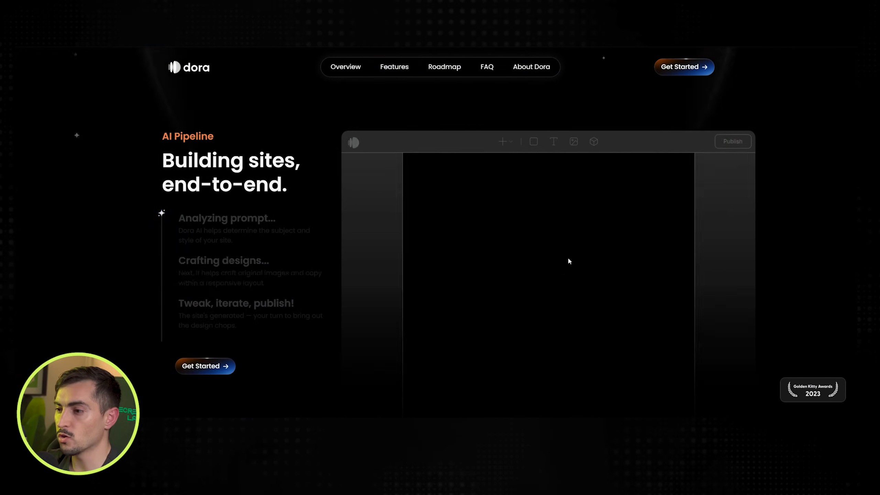
pyautogui.scroll(5, 455, 259)
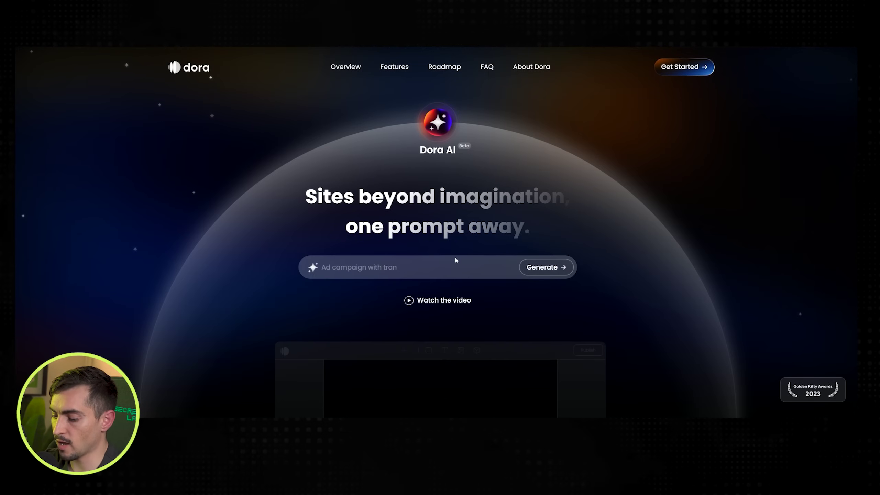
pyautogui.write('an obervatory a')
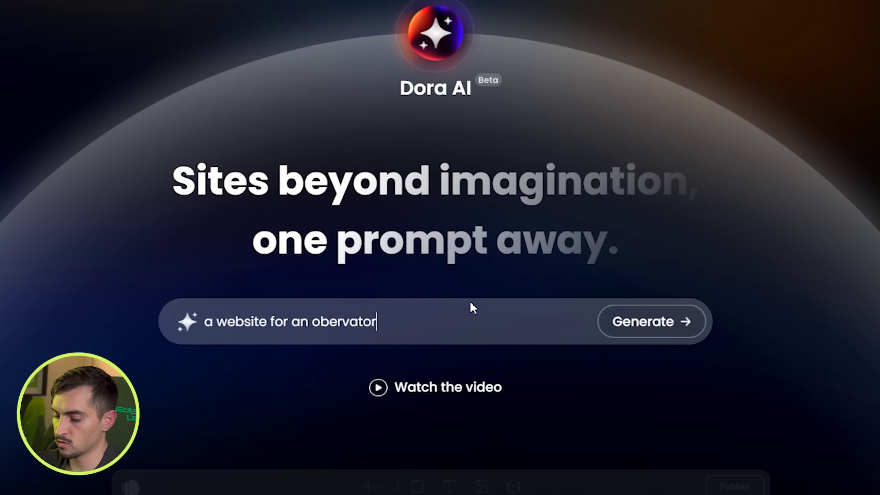
pyautogui.press('BackSpace')
pyautogui.write('that studies astrology and takes photos of t')
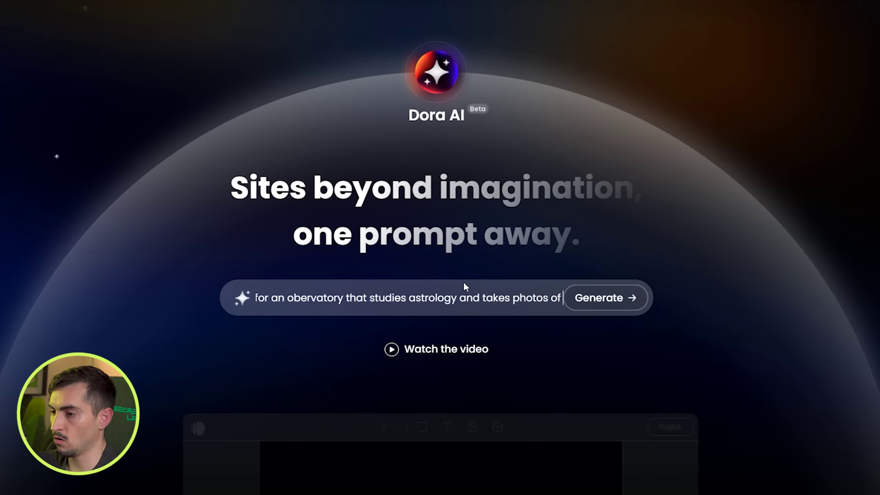
pyautogui.press('BackSpace')
pyautogui.write('galaxie')
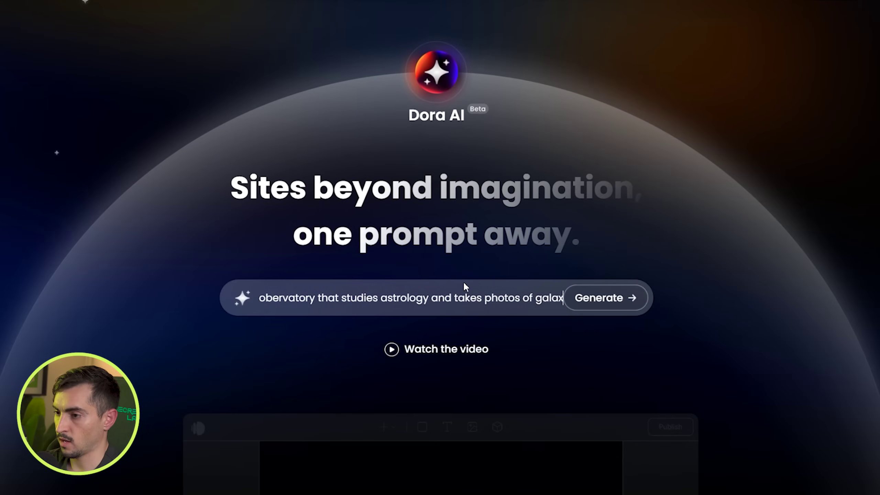
pyautogui.write('s an d')
pyautogui.press('BackSpace')
pyautogui.press('BackSpace')
pyautogui.write('d space and astrology and takes images')
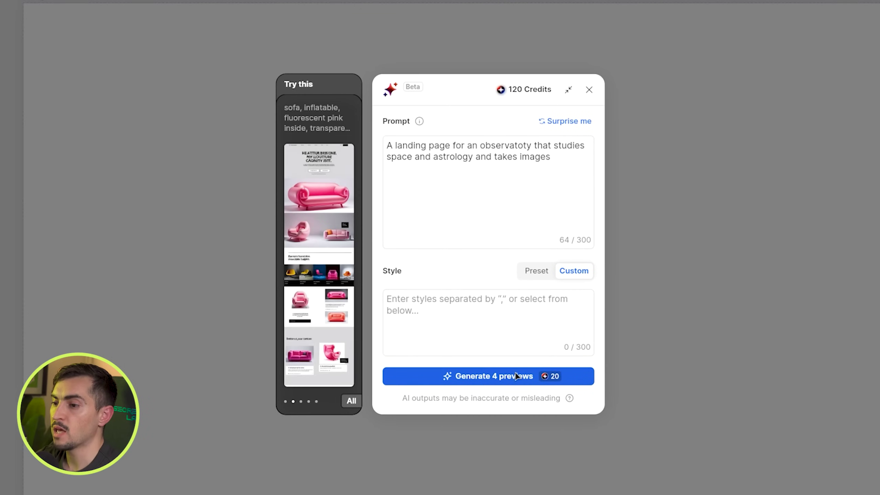
# Generate four previews and build the first one, the SpaceSight landing page
pyautogui.click(493, 377)
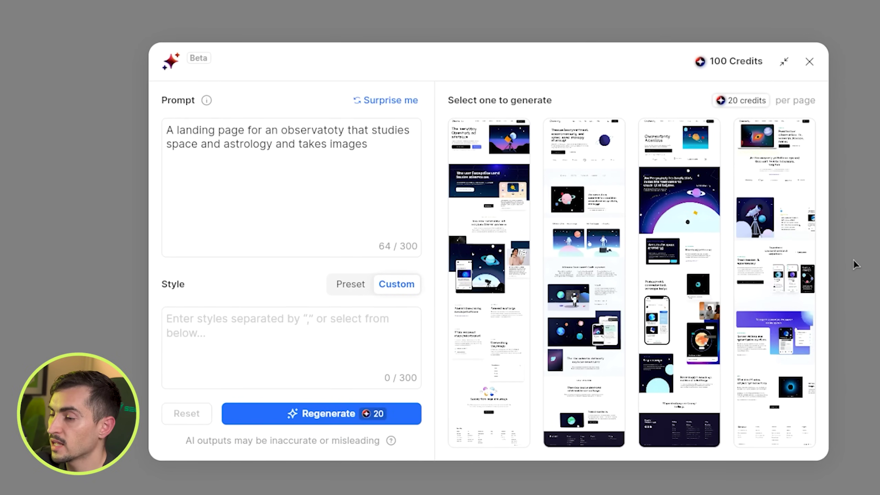
pyautogui.moveTo(488, 145)
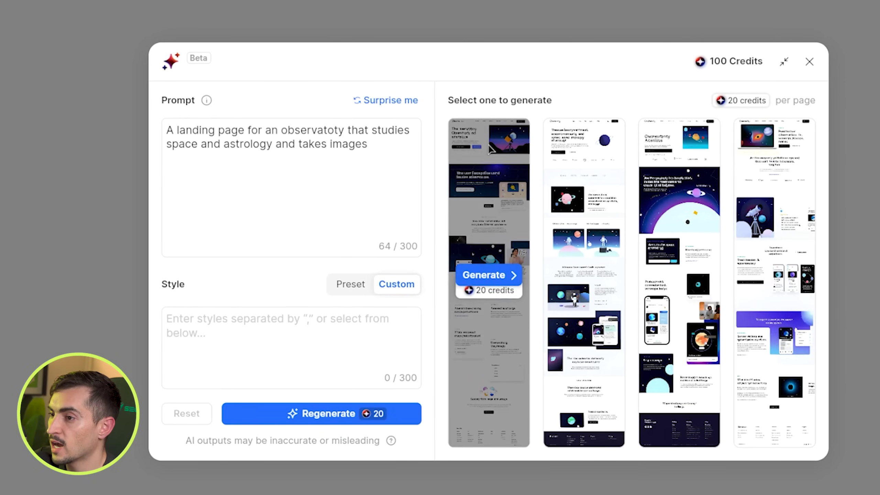
pyautogui.click(485, 277)
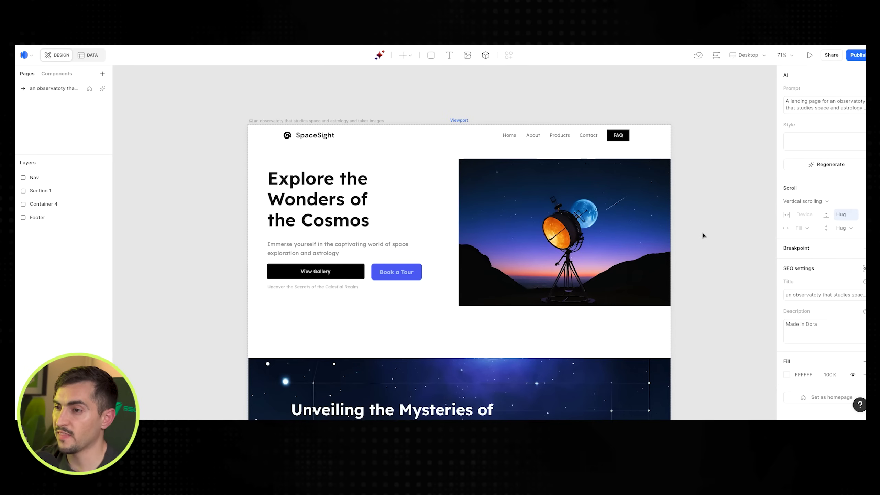
# Scroll the SpaceSight page, then try editing and resizing the hero heading, dismissing upgrade notices
pyautogui.scroll(-15, 549, 231)
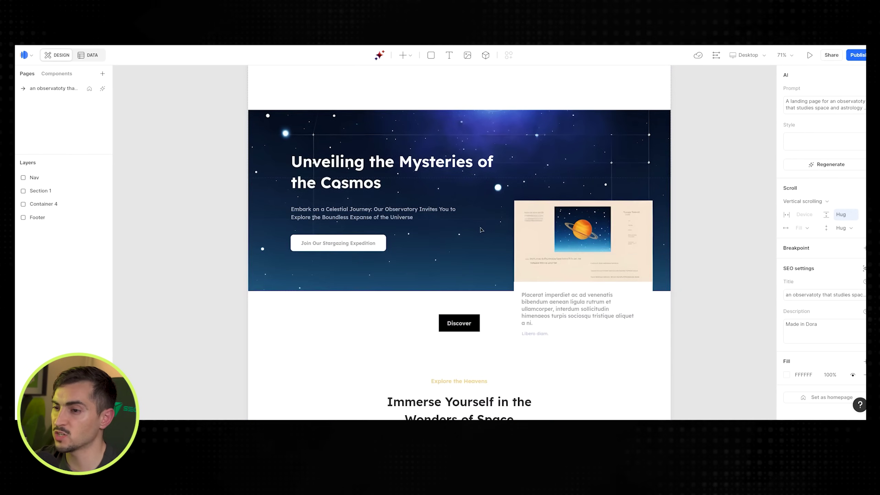
pyautogui.scroll(-15, 512, 216)
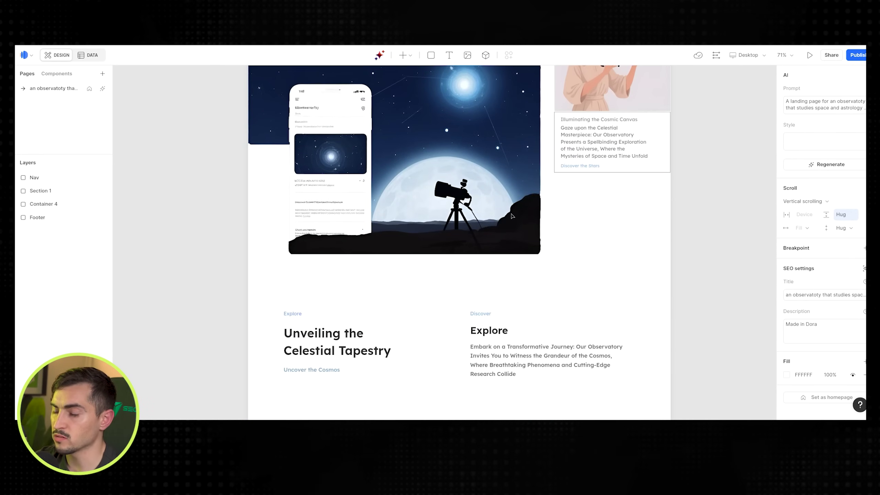
pyautogui.scroll(1, 512, 216)
pyautogui.scroll(-10, 512, 212)
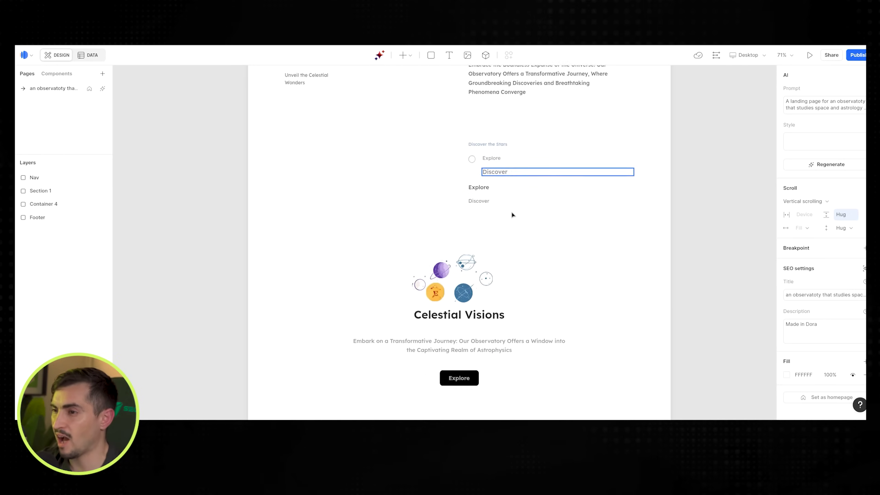
pyautogui.scroll(9, 512, 212)
pyautogui.scroll(20, 522, 239)
pyautogui.scroll(3, 320, 261)
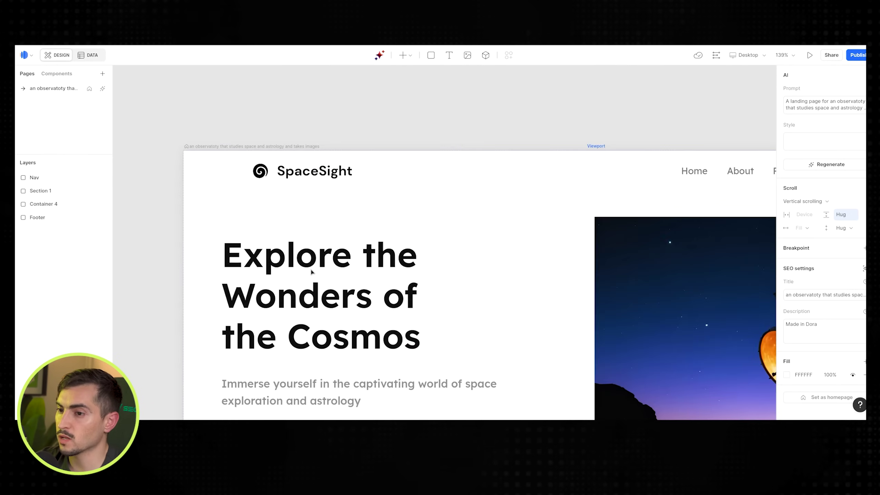
pyautogui.click(320, 261)
pyautogui.doubleClick(320, 261)
pyautogui.click(457, 261)
pyautogui.scroll(-2, 339, 266)
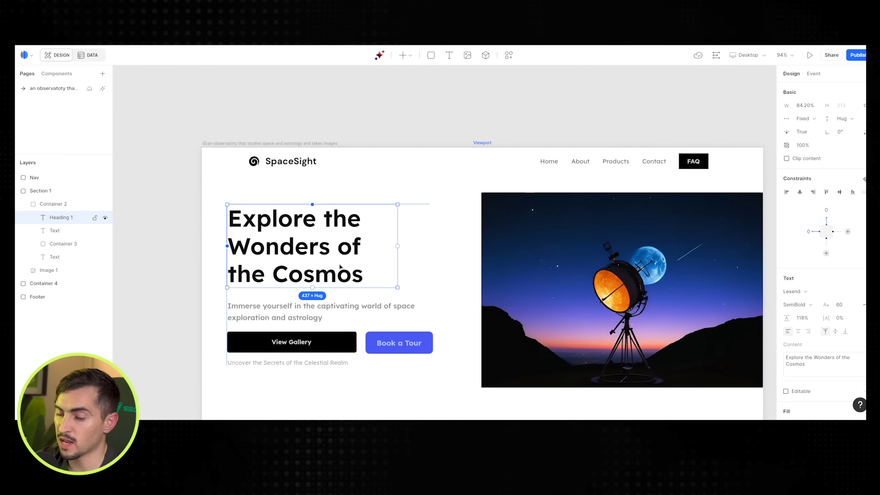
pyautogui.moveTo(399, 288); pyautogui.dragTo(362, 266)
pyautogui.click(447, 264)
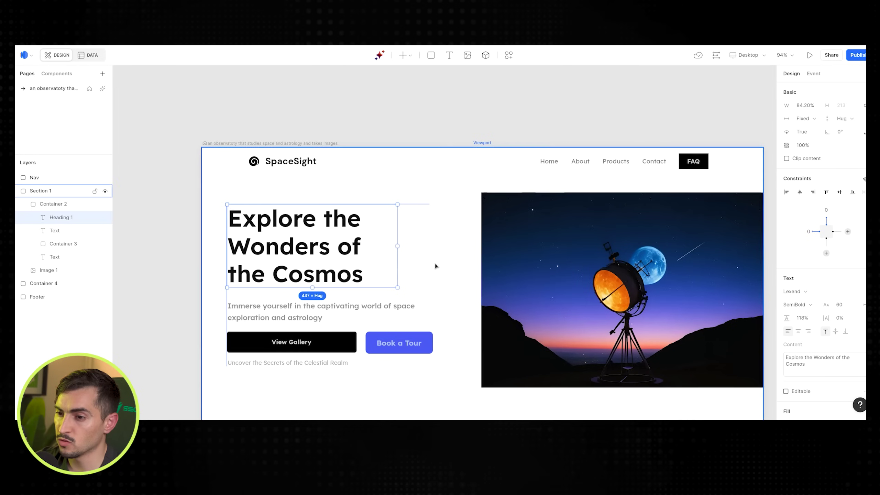
# Select the intro paragraph, View Gallery button and Container 2, and toggle the Data view
pyautogui.click(301, 305)
pyautogui.doubleClick(291, 342)
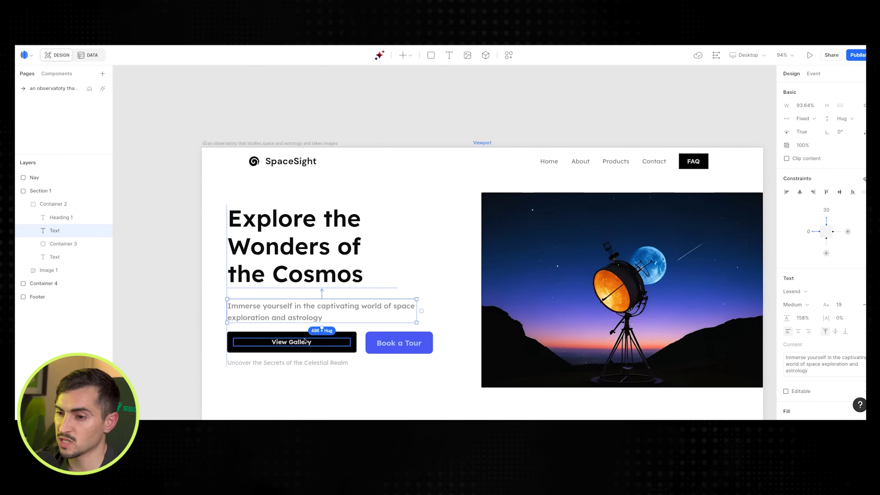
pyautogui.click(51, 204)
pyautogui.click(91, 55)
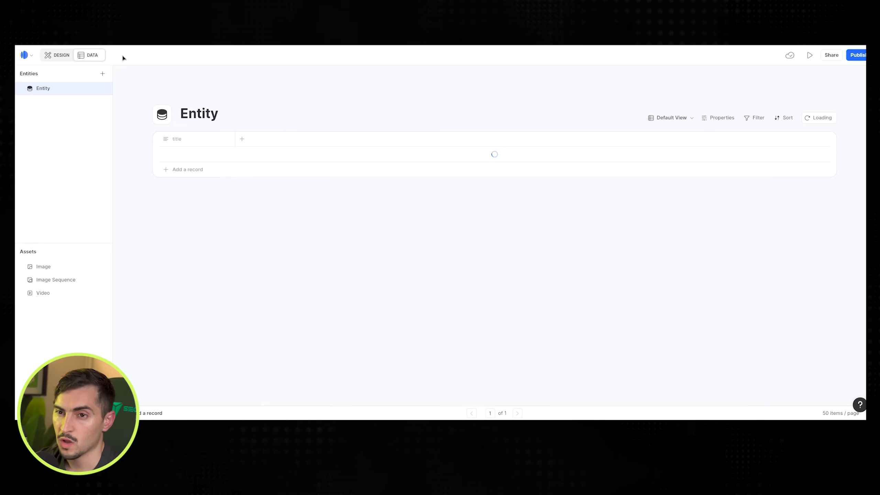
pyautogui.click(54, 55)
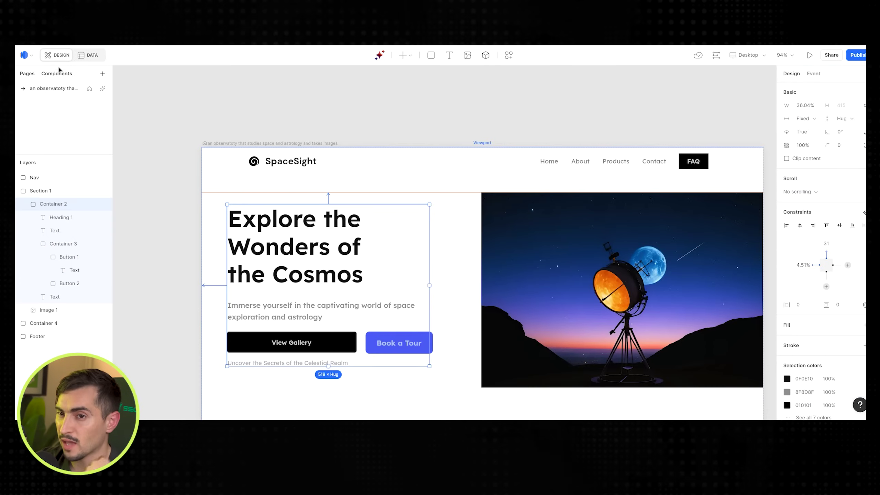
# Try adding a new frame and editing the hero telescope image
pyautogui.click(430, 56)
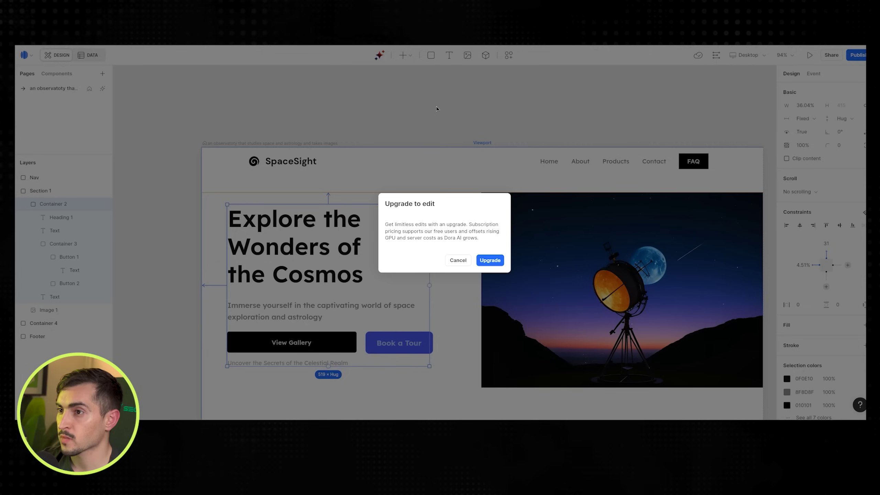
pyautogui.click(458, 260)
pyautogui.scroll(-2, 827, 218)
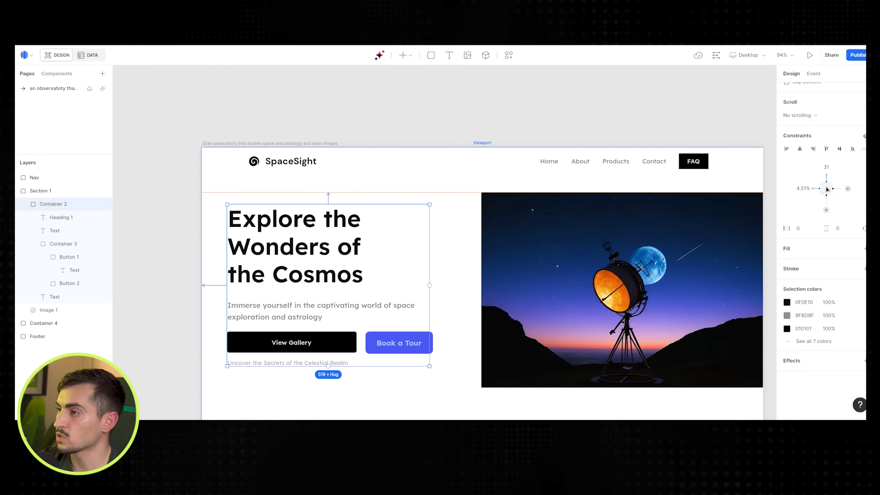
pyautogui.click(603, 208)
pyautogui.scroll(-2, 600, 173)
pyautogui.click(600, 139)
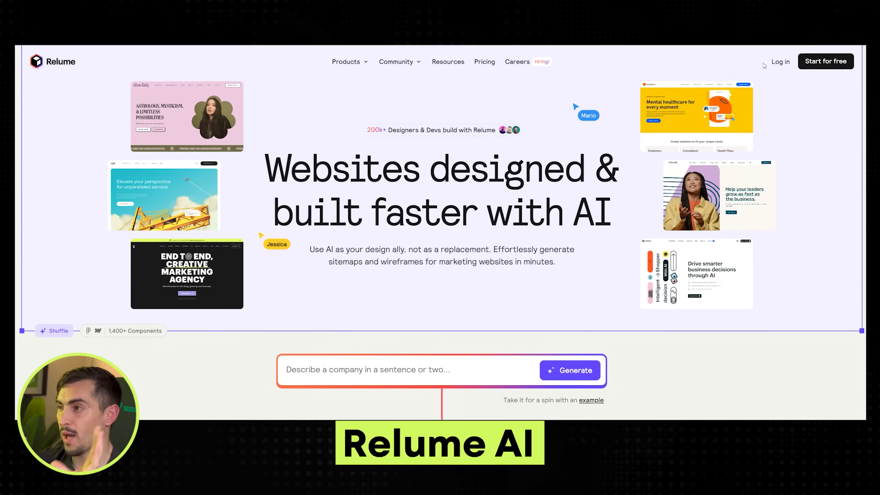
# Enter the prompt 'a gaming company that sells rpg games to young men', choose 1-5 pages, and generate
pyautogui.scroll(-20, 763, 65)
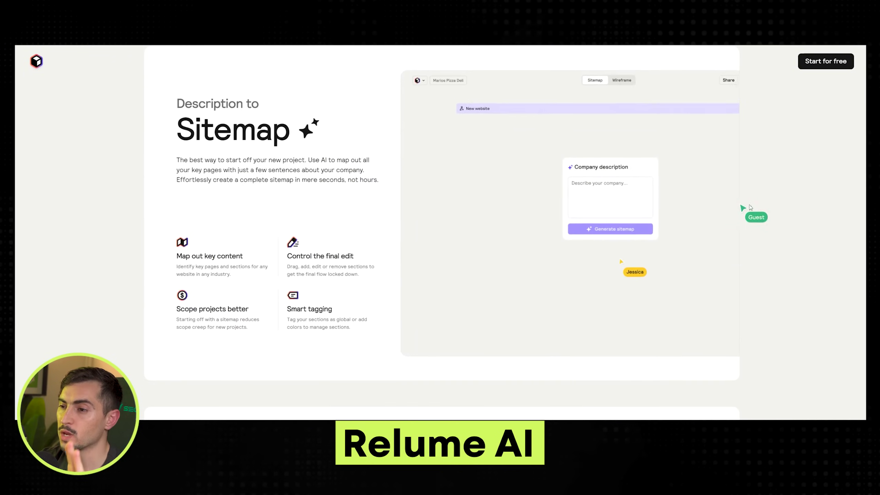
pyautogui.scroll(-10, 750, 207)
pyautogui.scroll(15, 787, 65)
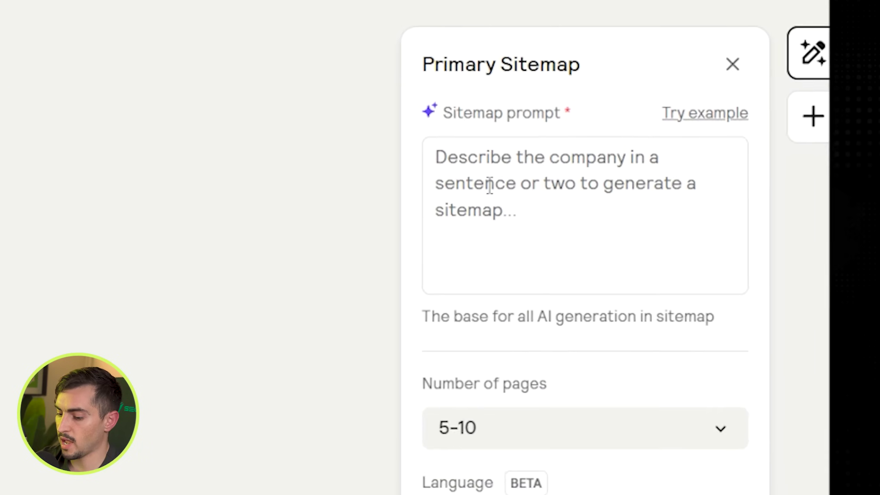
pyautogui.click(489, 186)
pyautogui.write('a')
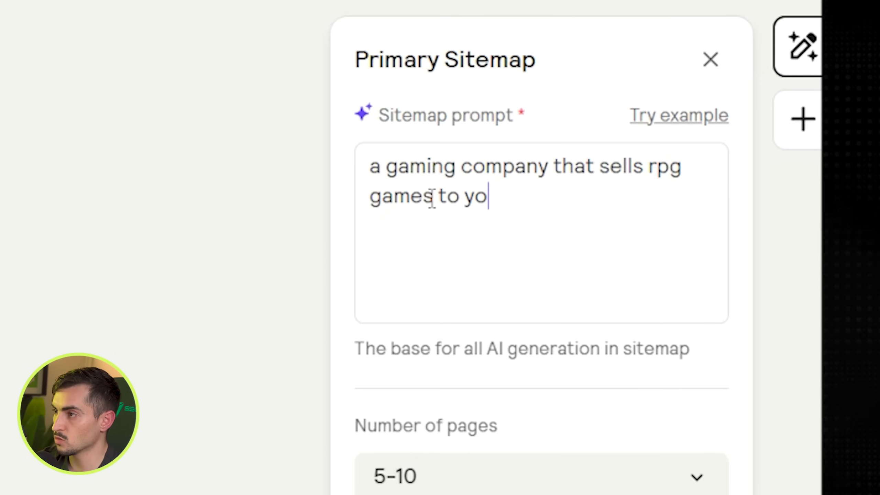
pyautogui.write('ur')
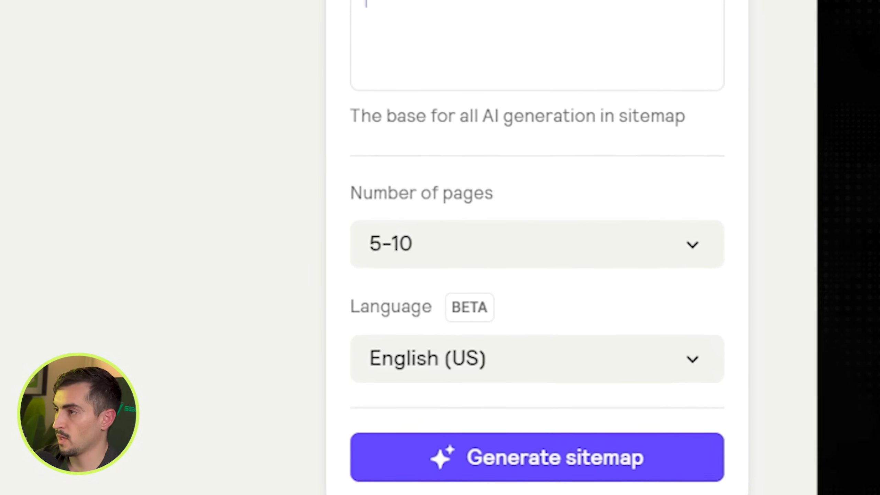
pyautogui.click(415, 258)
pyautogui.click(418, 307)
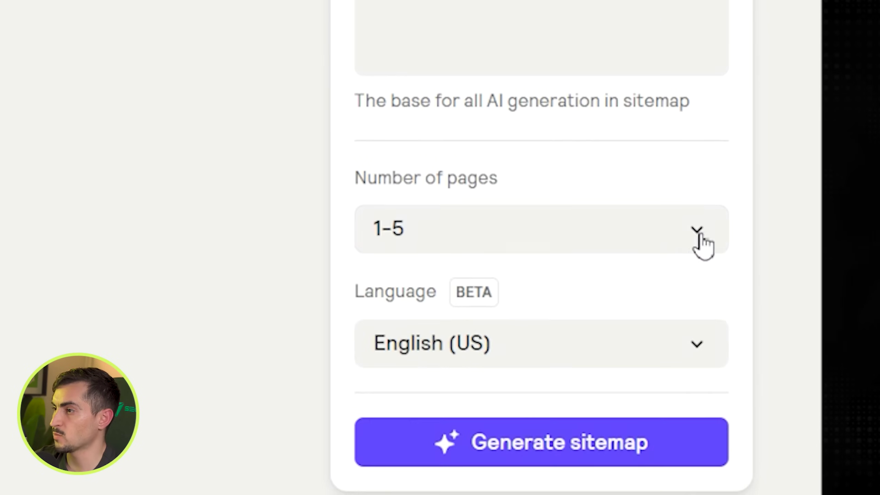
pyautogui.click(497, 445)
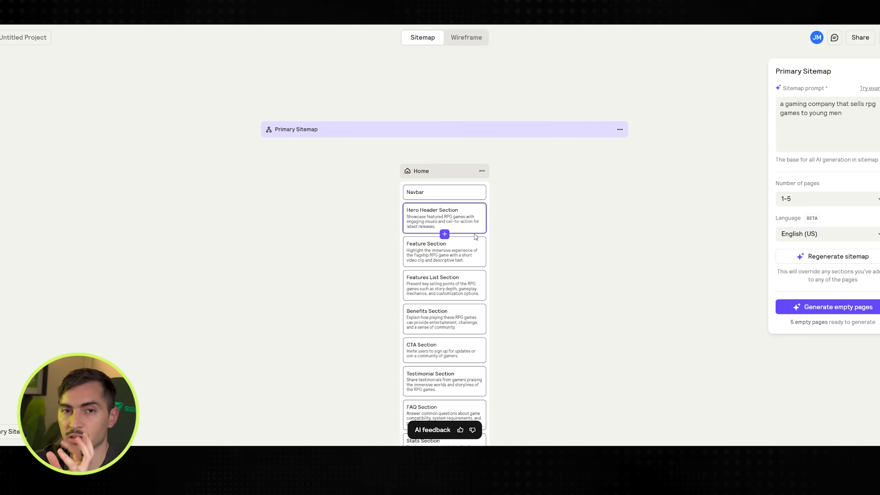
# Generate section content for the Products, Blog and About Us sitemap pages
pyautogui.scroll(3, 464, 241)
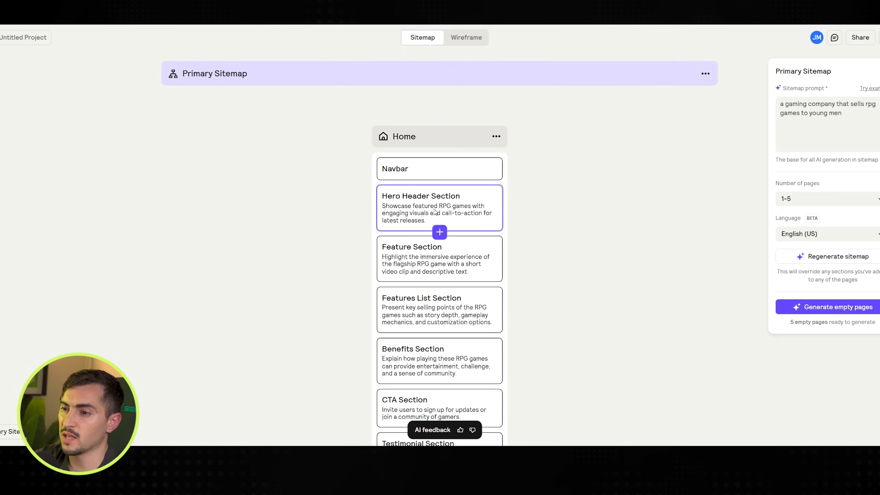
pyautogui.click(399, 140)
pyautogui.scroll(-3, 405, 142)
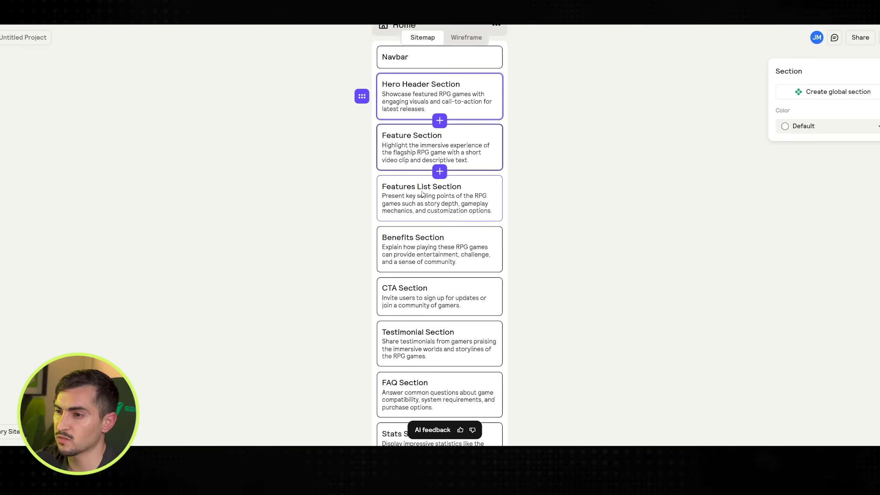
pyautogui.scroll(-10, 420, 173)
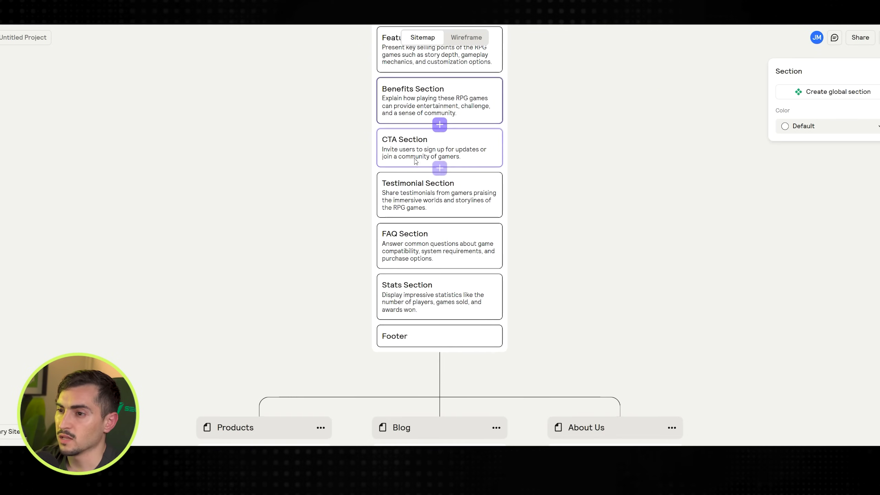
pyautogui.scroll(-1, 425, 208)
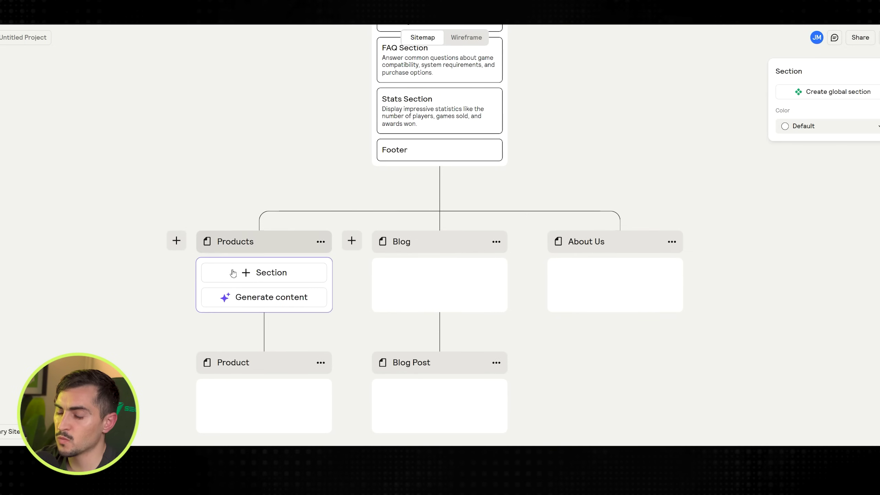
pyautogui.click(262, 297)
pyautogui.click(444, 297)
pyautogui.click(624, 297)
# Generate content for the Product page, then switch the sitemap to wireframes
pyautogui.scroll(-4, 617, 263)
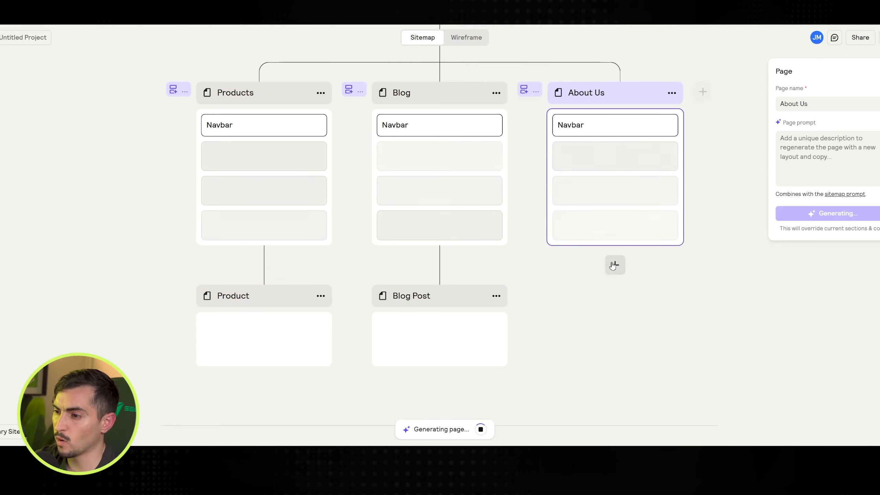
pyautogui.scroll(-6, 294, 161)
pyautogui.click(295, 161)
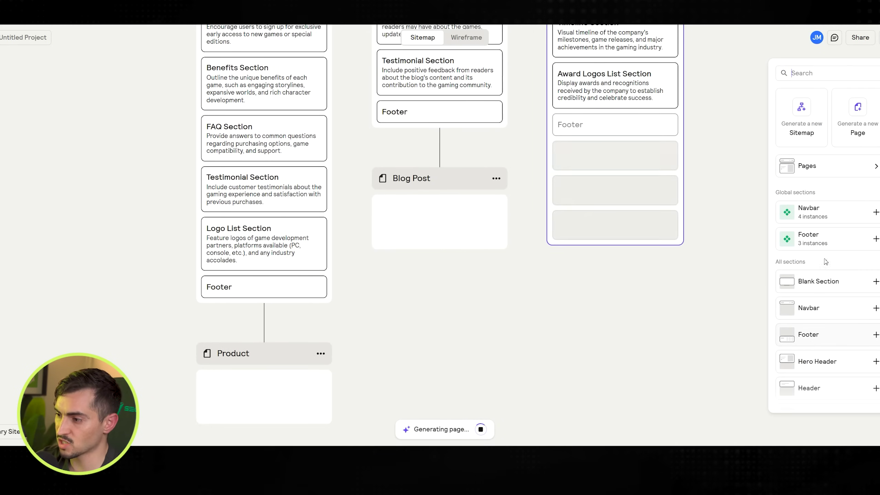
pyautogui.click(460, 43)
pyautogui.click(469, 43)
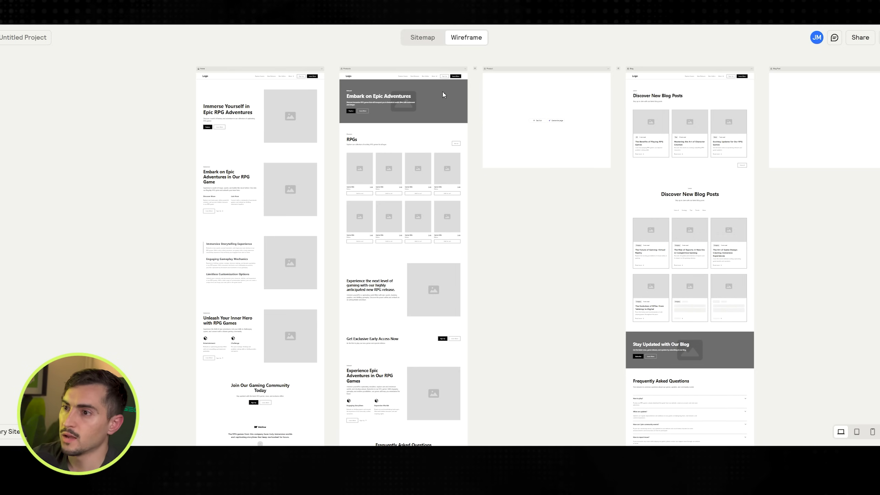
# Select the Home wireframe's hero heading and have Ask AI rewrite it longer
pyautogui.scroll(5, 162, 121)
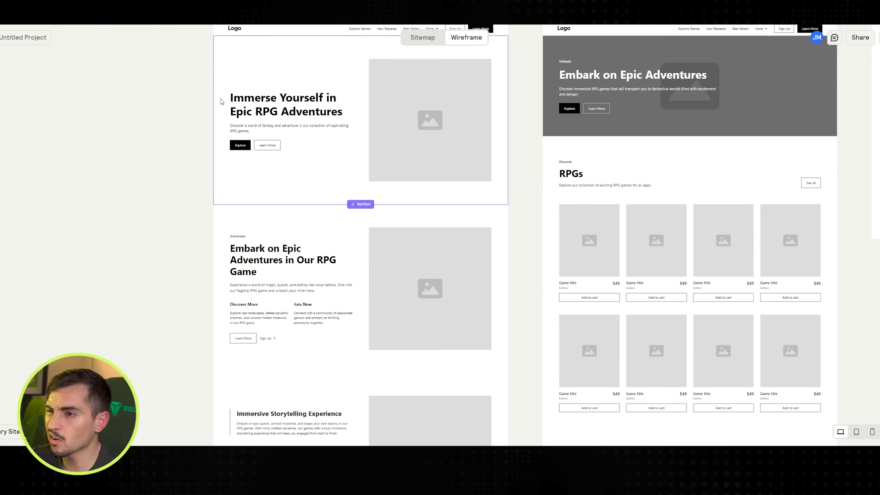
pyautogui.scroll(3, 331, 84)
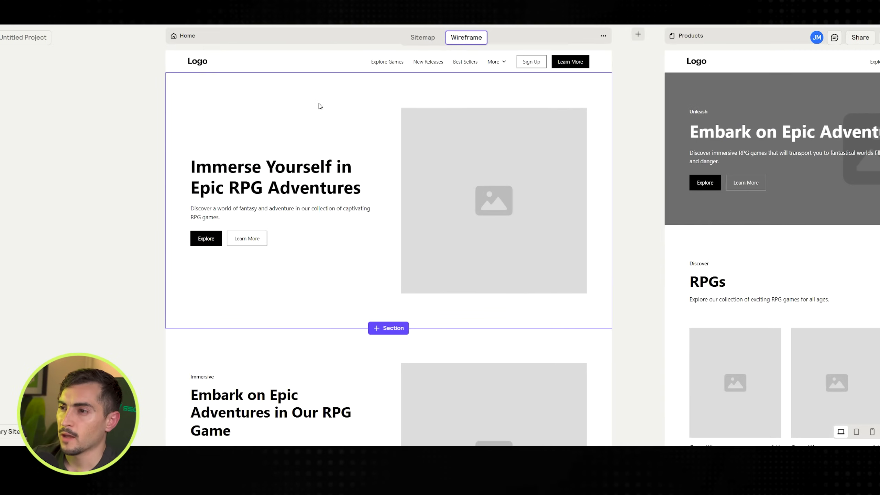
pyautogui.click(243, 211)
pyautogui.scroll(2, 225, 195)
pyautogui.click(212, 168)
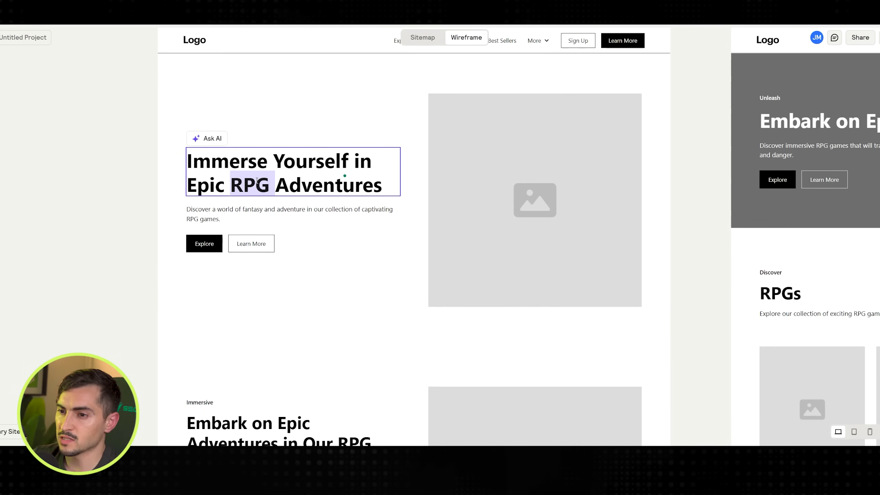
pyautogui.click(212, 139)
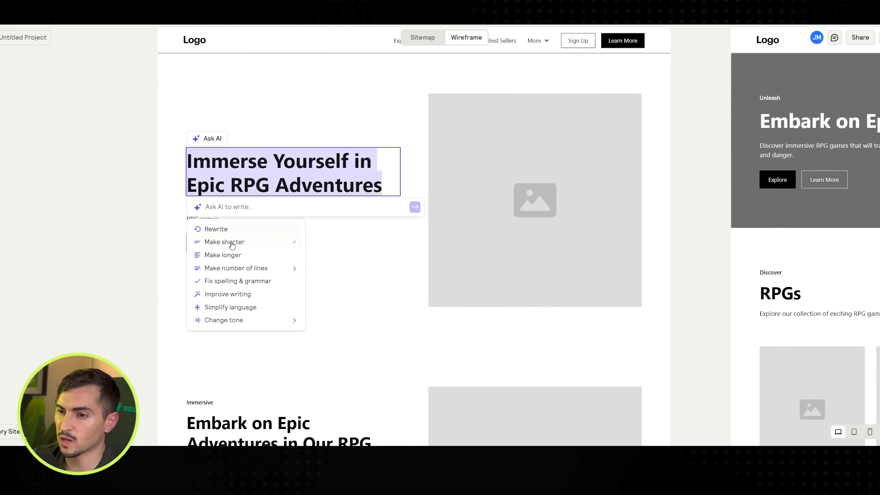
pyautogui.click(225, 254)
pyautogui.scroll(2, 565, 134)
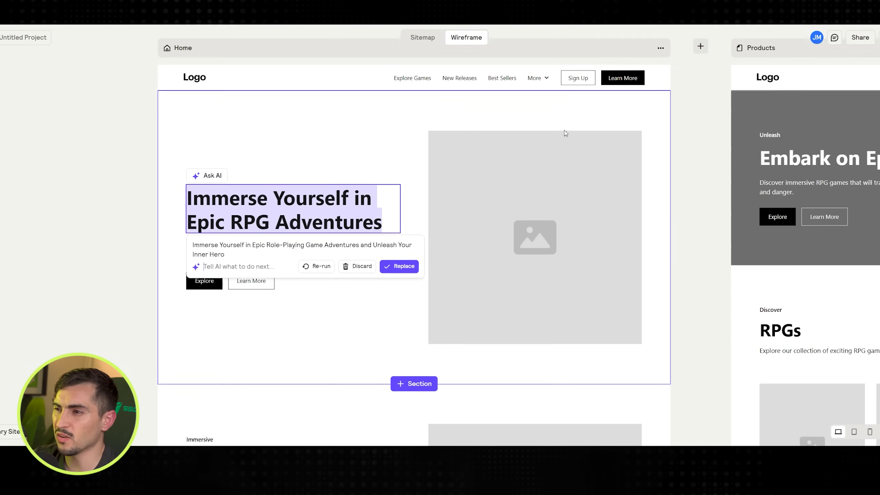
pyautogui.scroll(2, 565, 133)
pyautogui.scroll(-3, 566, 133)
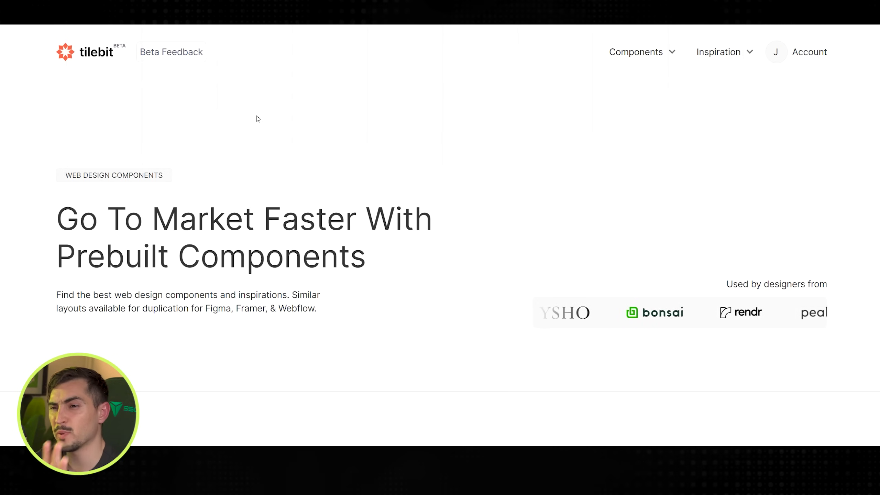
# Open View All Components from the Components menu and scroll the hero header grid
pyautogui.click(654, 61)
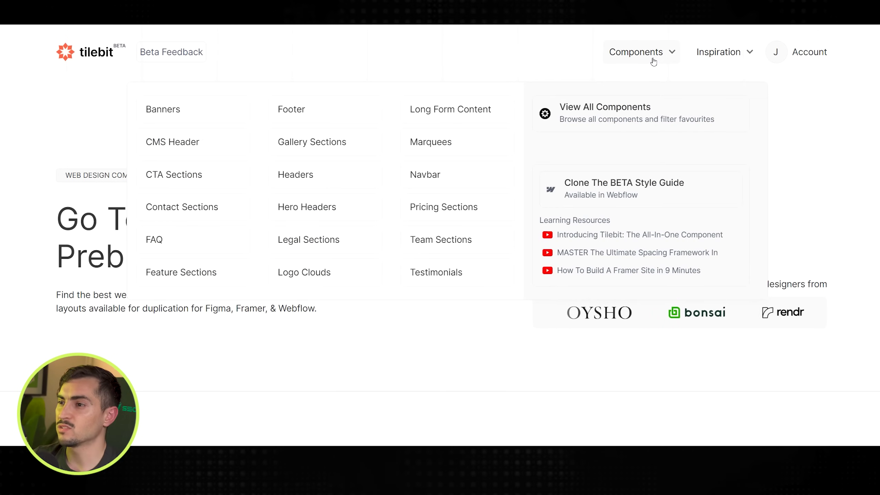
pyautogui.click(613, 124)
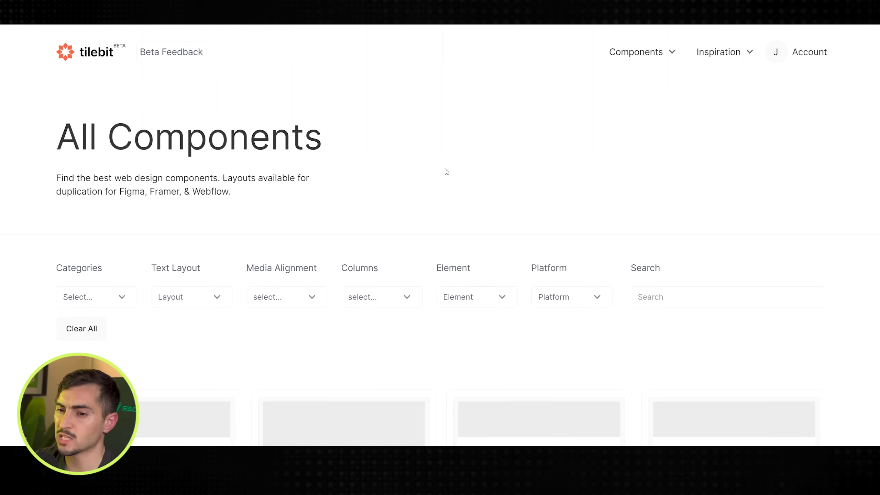
pyautogui.scroll(-10, 446, 171)
pyautogui.moveTo(178, 222)
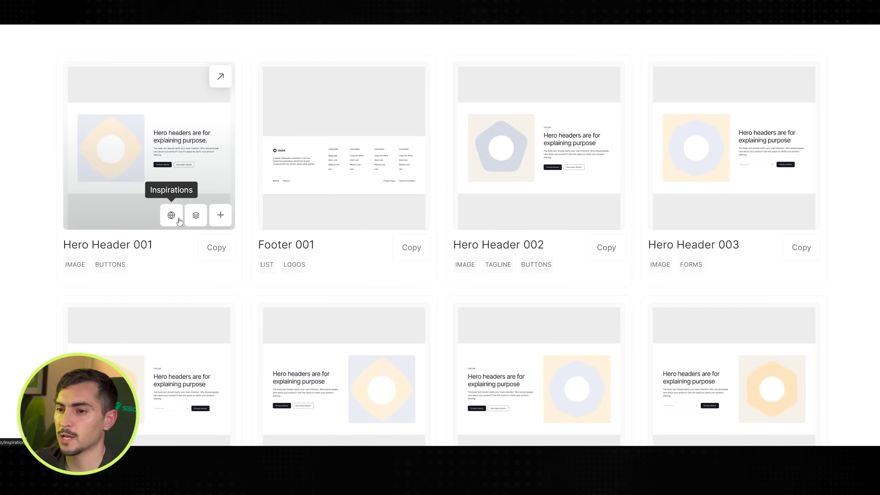
pyautogui.scroll(-5, 179, 221)
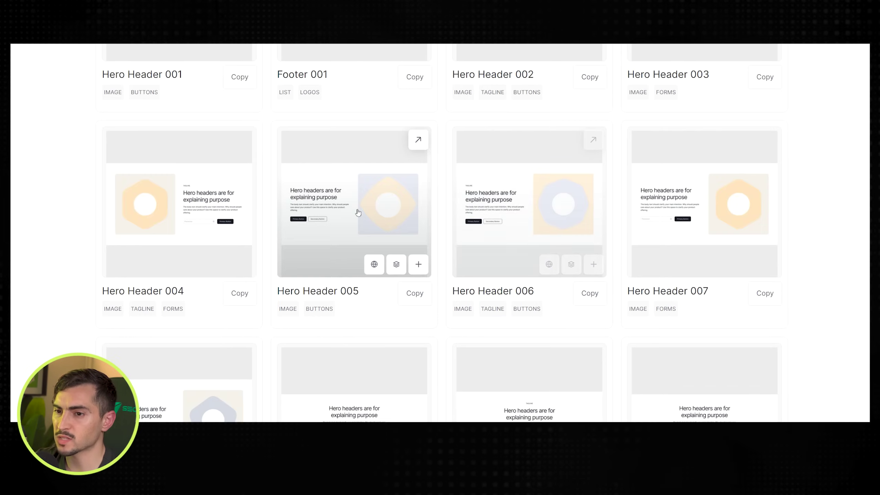
# Preview Hero Header 004 up close, then close the preview
pyautogui.click(190, 207)
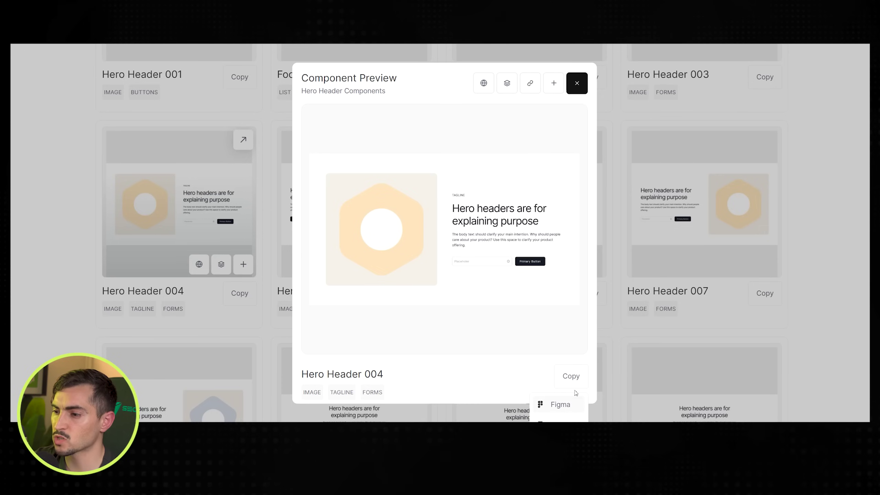
pyautogui.click(618, 100)
pyautogui.scroll(-2, 222, 225)
pyautogui.moveTo(223, 250)
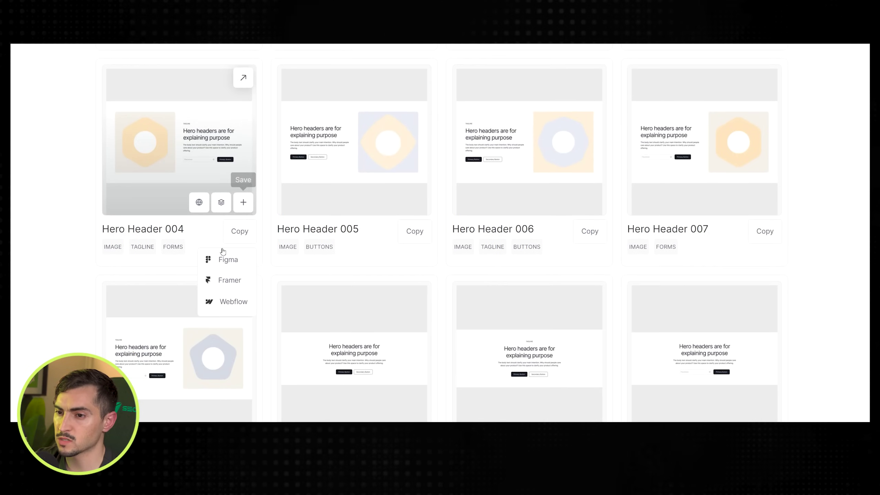
pyautogui.scroll(-1, 228, 236)
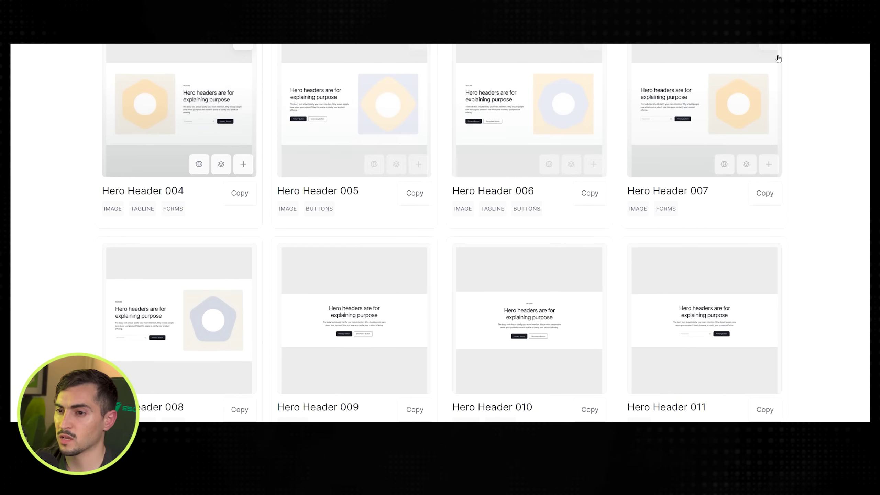
# Paste Hero Header 004 into Figma and replace part of its headline with placeholder text
pyautogui.click(229, 221)
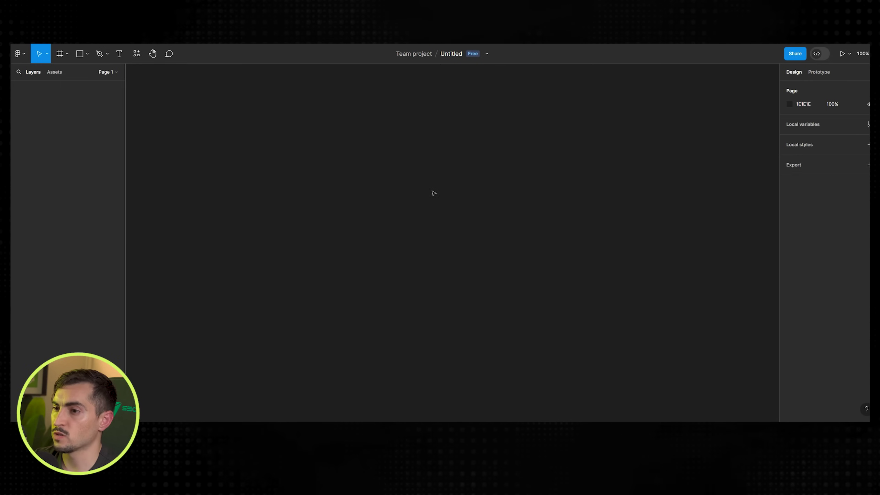
pyautogui.hotkey('ctrl', 'v')
pyautogui.scroll(-3, 432, 192)
pyautogui.scroll(3, 434, 191)
pyautogui.doubleClick(505, 213)
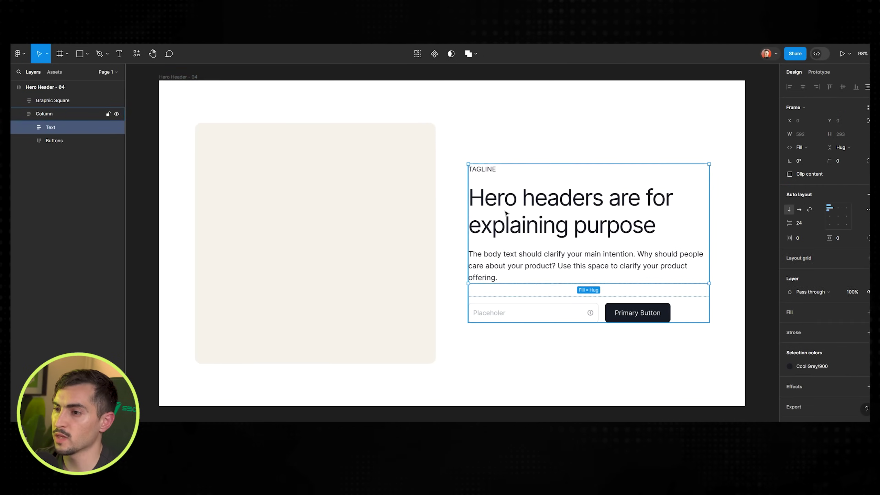
pyautogui.doubleClick(506, 213)
pyautogui.doubleClick(505, 213)
pyautogui.write('asdfasd')
pyautogui.moveTo(647, 225); pyautogui.dragTo(536, 220)
pyautogui.write('sadf')
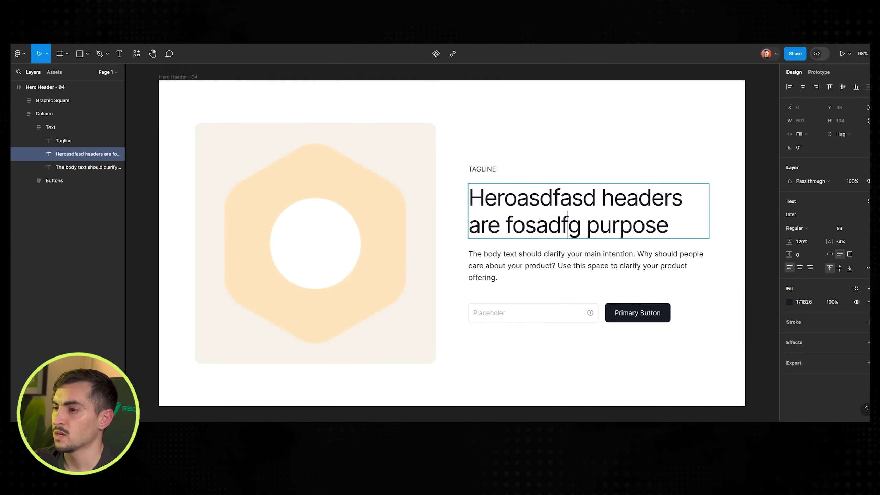
# Change the body text paragraph's fill colour to pink FA0087
pyautogui.doubleClick(493, 254)
pyautogui.press('Escape')
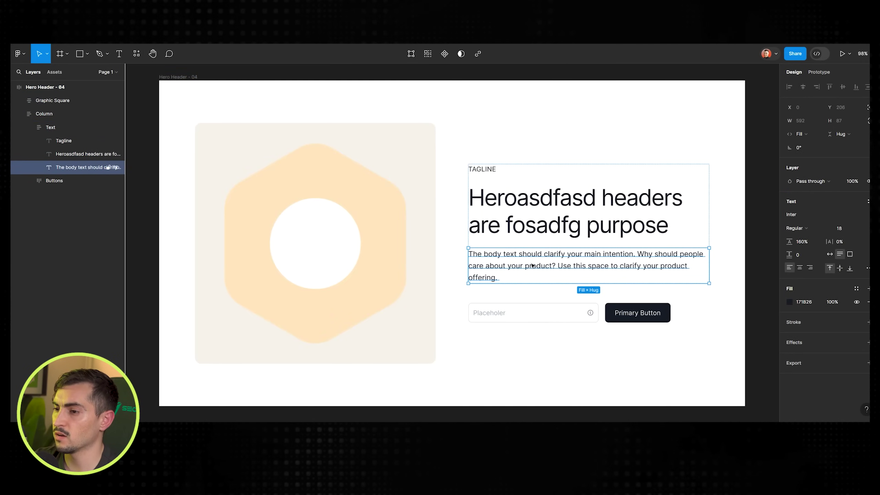
pyautogui.click(789, 301)
pyautogui.click(763, 317)
pyautogui.click(779, 209)
pyautogui.press('Escape')
pyautogui.press('Escape')
# Resize the Graphic Square slightly narrower and reselect the Hero Header frame
pyautogui.click(359, 189)
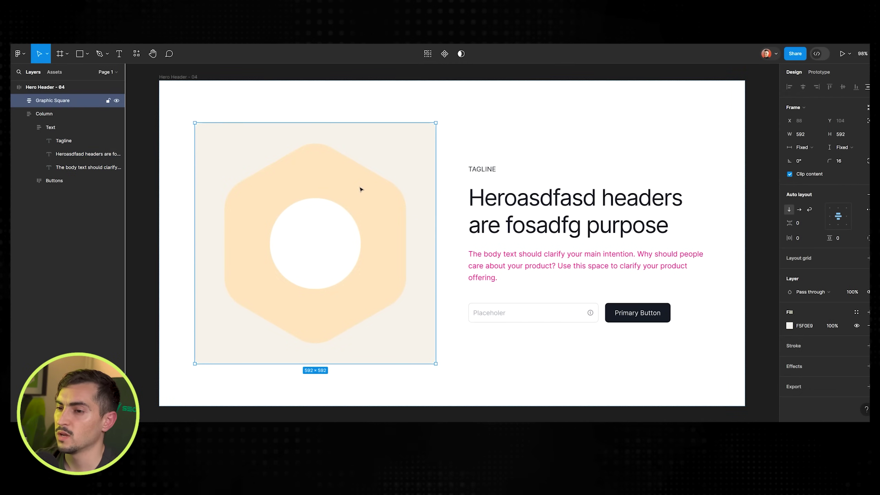
pyautogui.moveTo(437, 143)
pyautogui.mouseDown()
pyautogui.moveTo(334, 193)
pyautogui.moveTo(440, 142)
pyautogui.mouseUp()
pyautogui.click(543, 114)
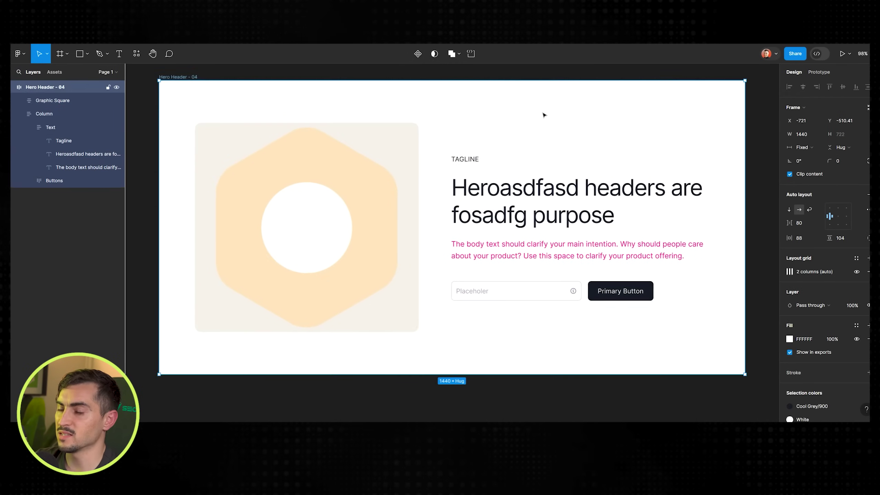
pyautogui.scroll(2, 552, 114)
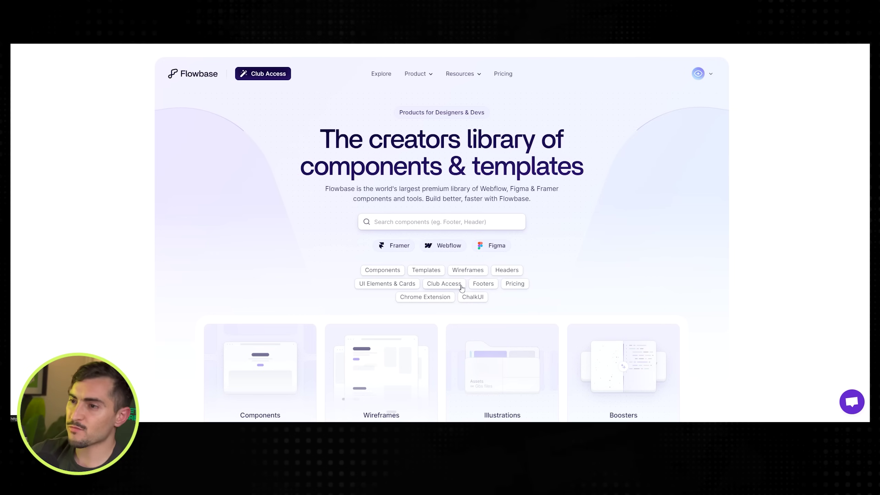
# Open Flowbase's components library filtered to the Figma platform and Free license
pyautogui.scroll(-1, 450, 249)
pyautogui.scroll(-4, 462, 222)
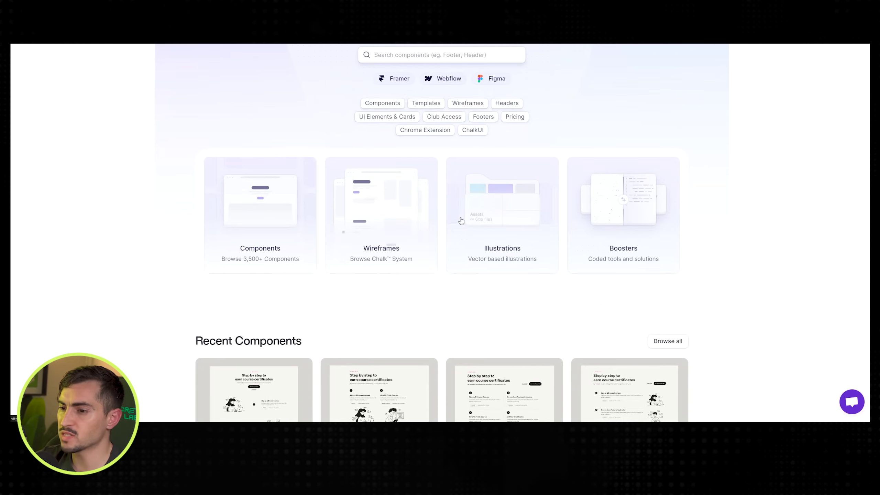
pyautogui.click(272, 216)
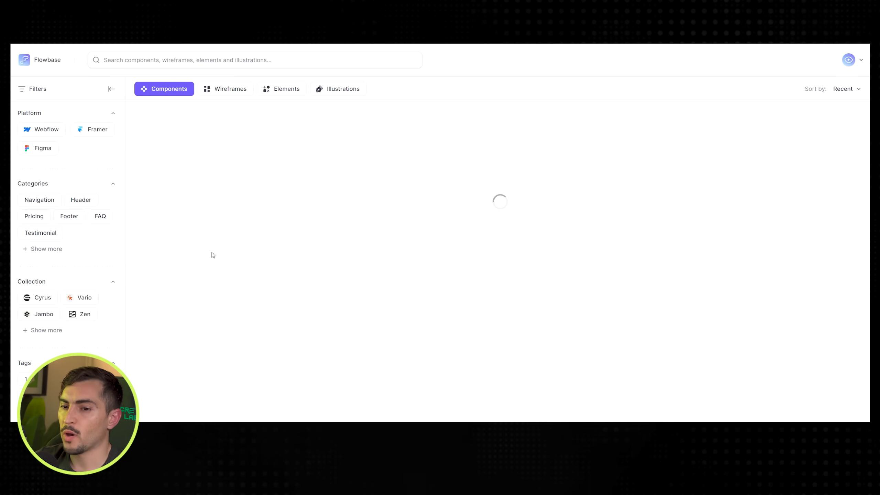
pyautogui.click(38, 149)
pyautogui.scroll(-5, 106, 197)
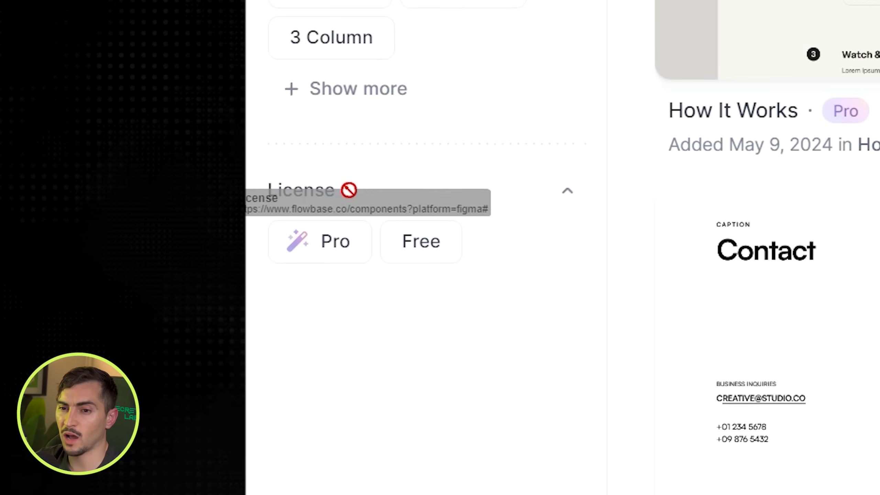
pyautogui.click(360, 240)
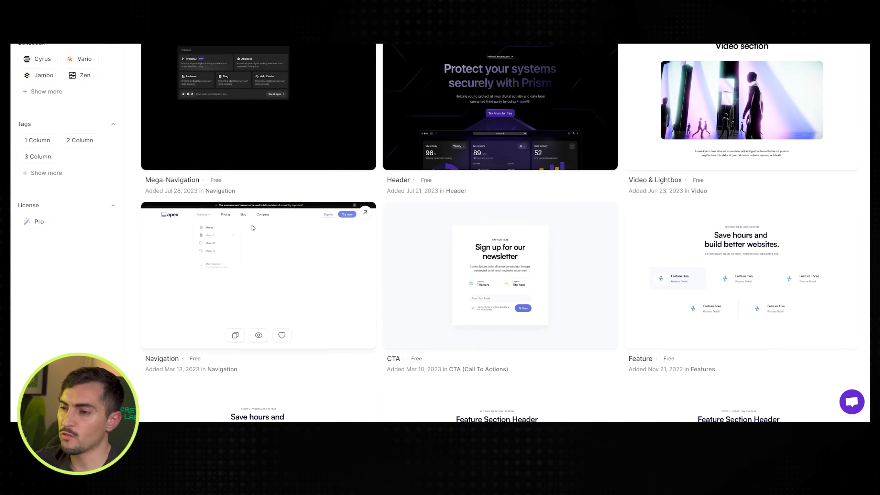
# Copy the 'Save hours and build better websites.' Feature component in Figma format
pyautogui.scroll(4, 283, 239)
pyautogui.scroll(-4, 378, 262)
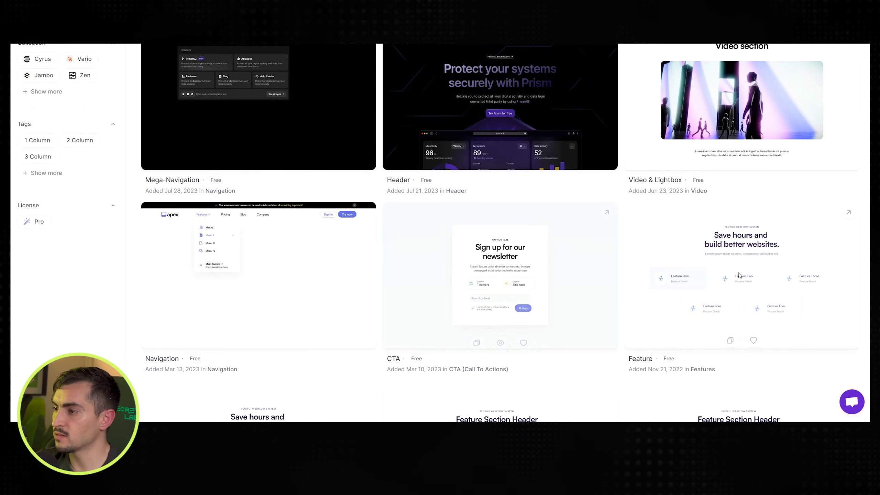
pyautogui.scroll(-1, 738, 277)
pyautogui.click(733, 304)
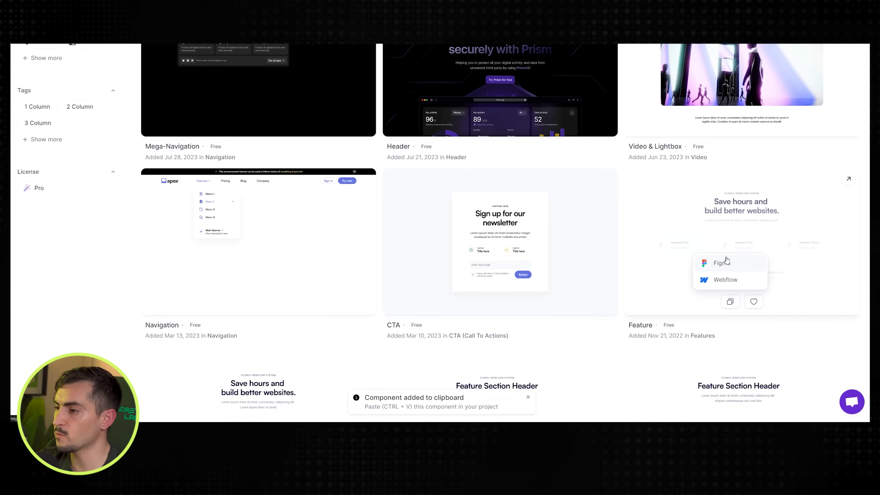
# Paste the Feature 10 section into Figma and pan to inspect its heading and cards
pyautogui.hotkey('alt', 'Tab')
pyautogui.hscroll(5, 542, 178)
pyautogui.hotkey('ctrl', 'v')
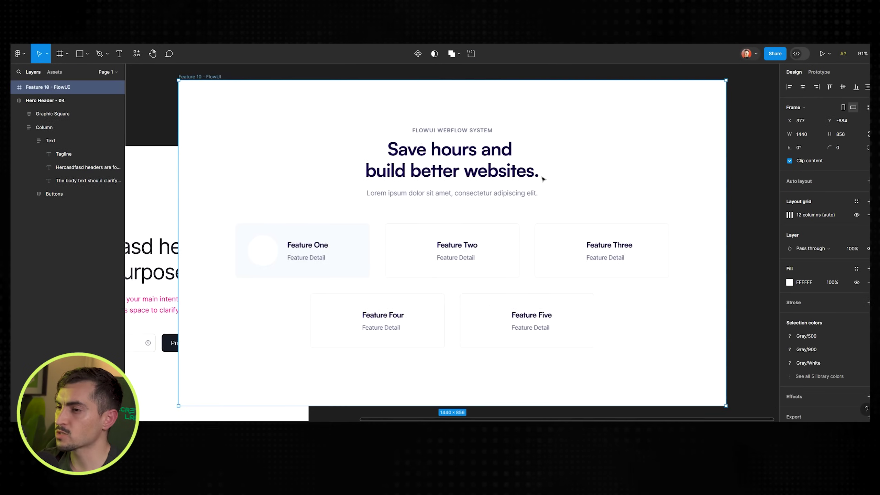
pyautogui.scroll(-8, 542, 179)
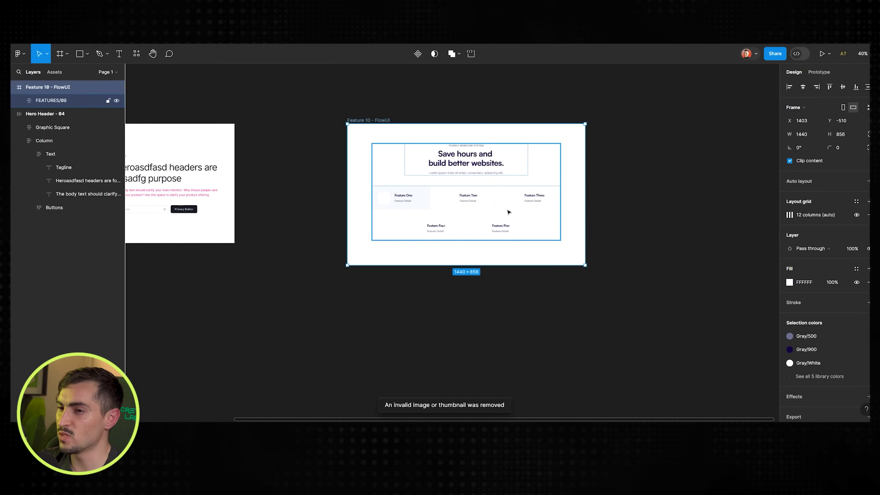
pyautogui.click(401, 123)
pyautogui.scroll(6, 414, 124)
pyautogui.doubleClick(519, 186)
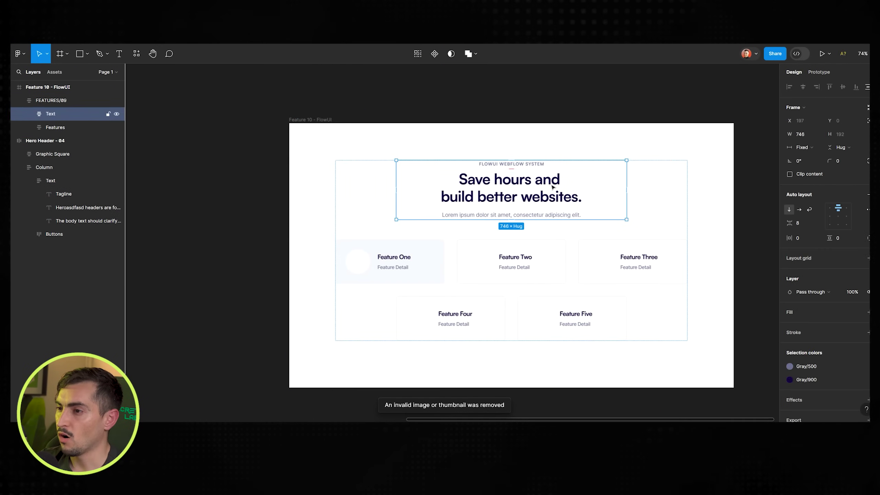
pyautogui.scroll(2, 621, 223)
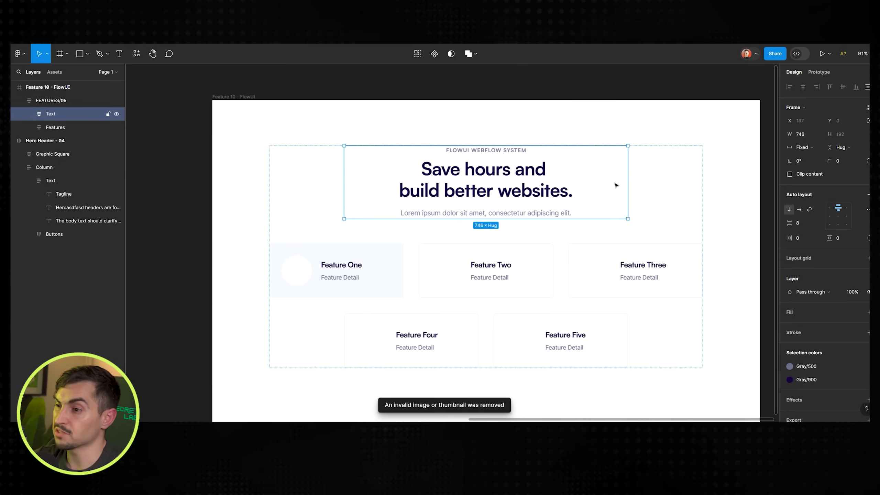
pyautogui.moveTo(644, 125); pyautogui.dragTo(569, 104)
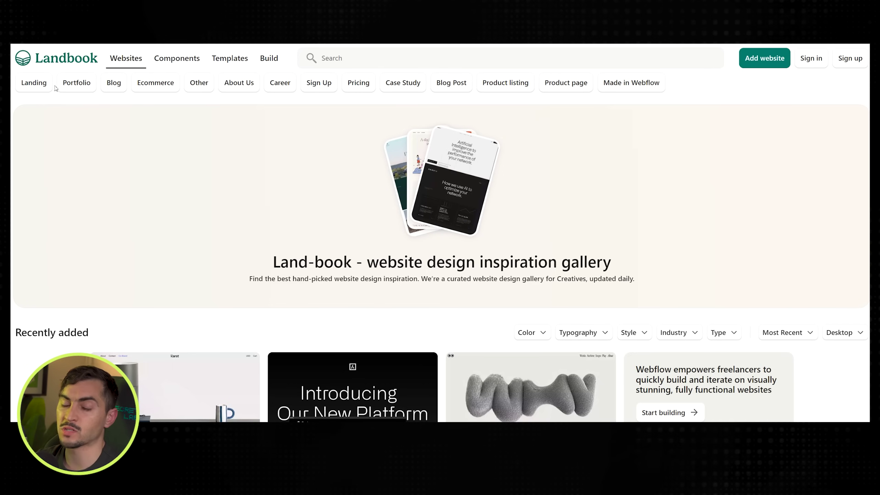
# Filter Landbook's gallery to portfolio website examples and scroll through them
pyautogui.click(77, 83)
pyautogui.scroll(-8, 634, 219)
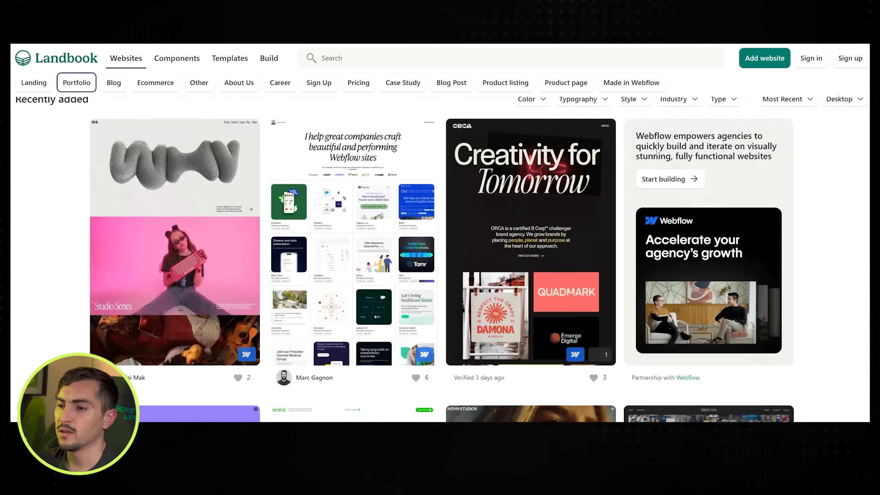
pyautogui.scroll(-15, 634, 219)
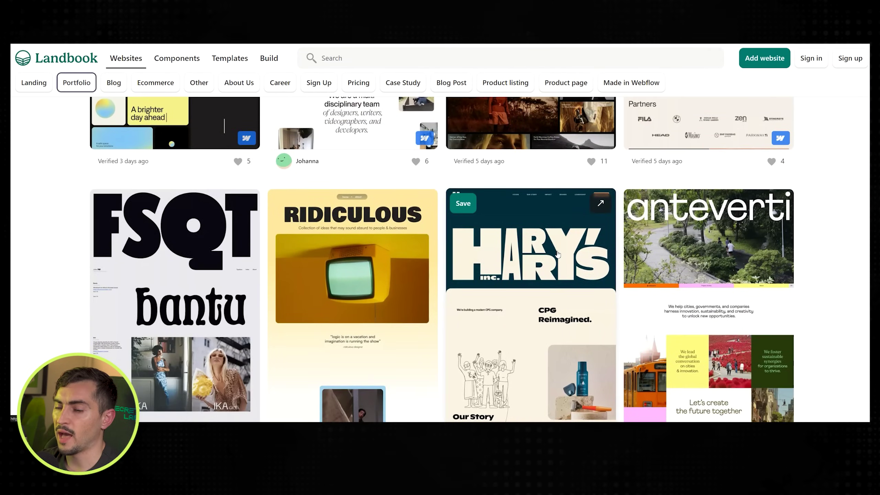
pyautogui.scroll(-3, 637, 246)
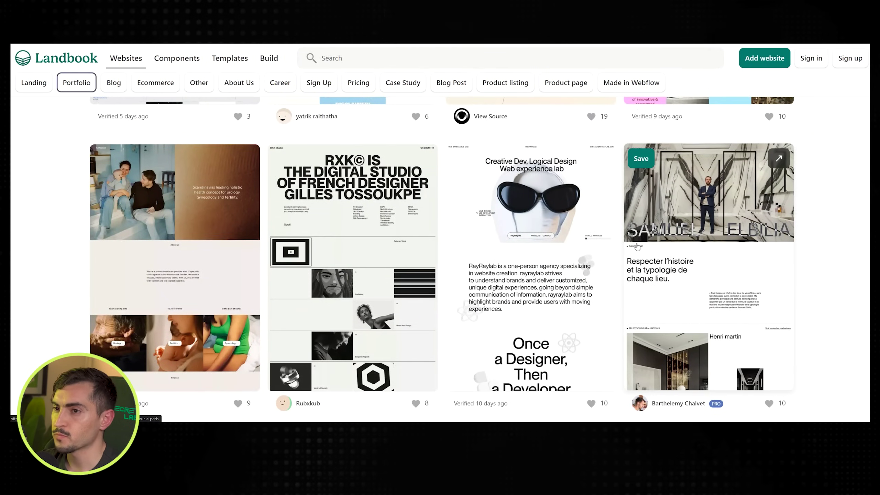
pyautogui.scroll(-5, 636, 246)
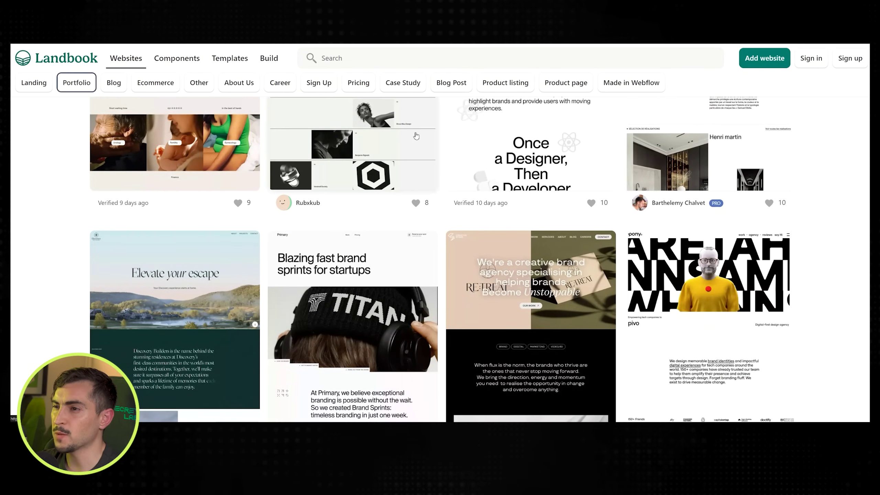
pyautogui.scroll(-3, 659, 158)
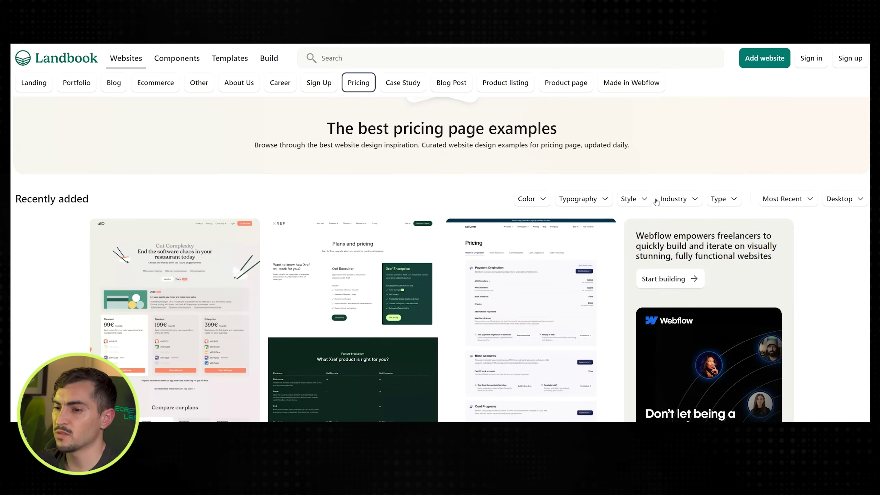
pyautogui.scroll(-3, 215, 298)
# Inspect the allO Pricing entry and its live pricing page, then return to the gallery
pyautogui.click(188, 198)
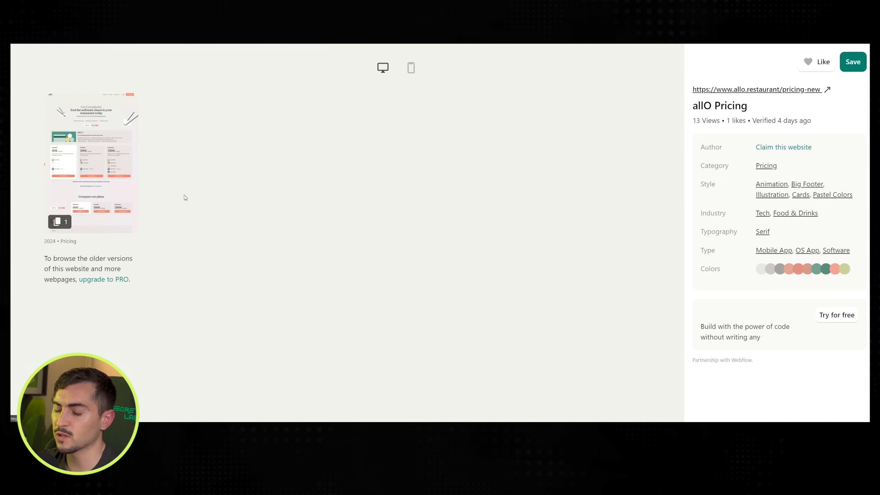
pyautogui.click(827, 90)
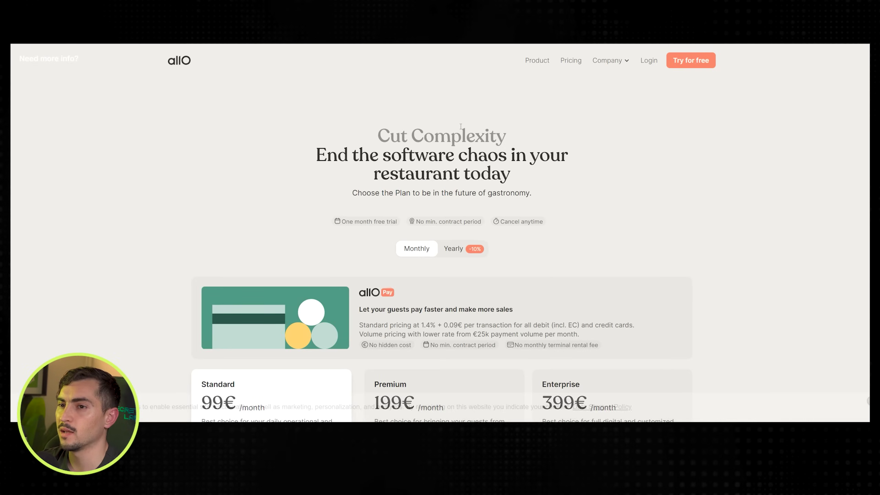
pyautogui.scroll(-10, 460, 127)
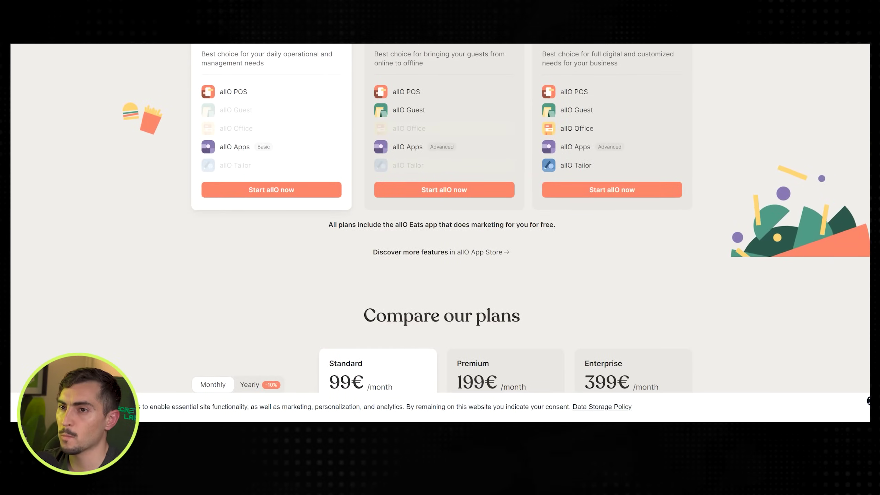
pyautogui.hotkey('ctrl', 'w')
pyautogui.scroll(-5, 419, 225)
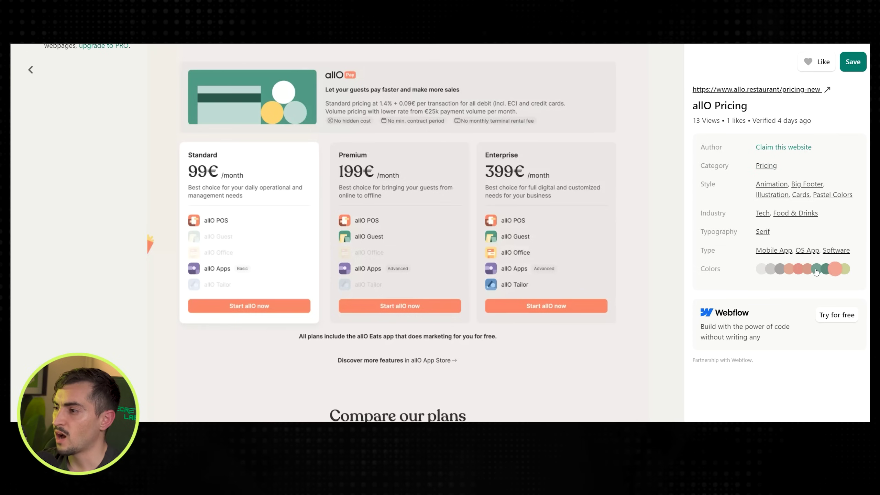
pyautogui.press('Escape')
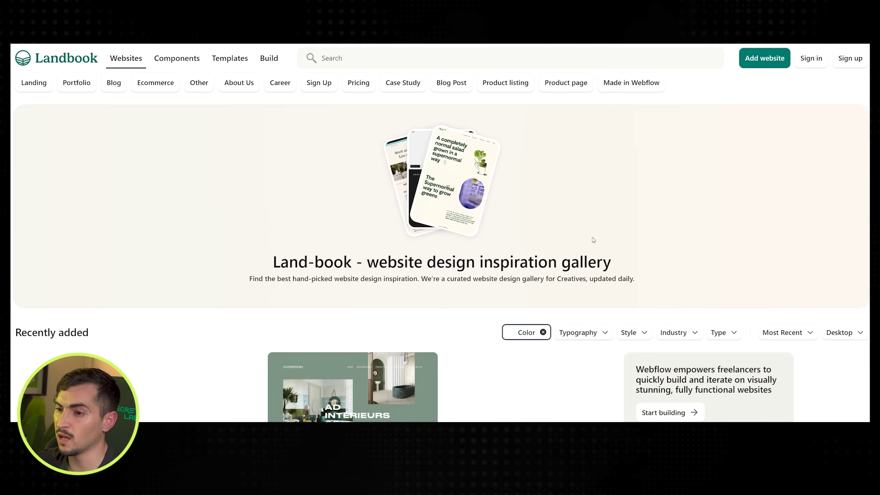
# Scroll the colour-filtered gallery and open the DS & DURGA website's detail page
pyautogui.scroll(-10, 633, 233)
pyautogui.scroll(-6, 633, 233)
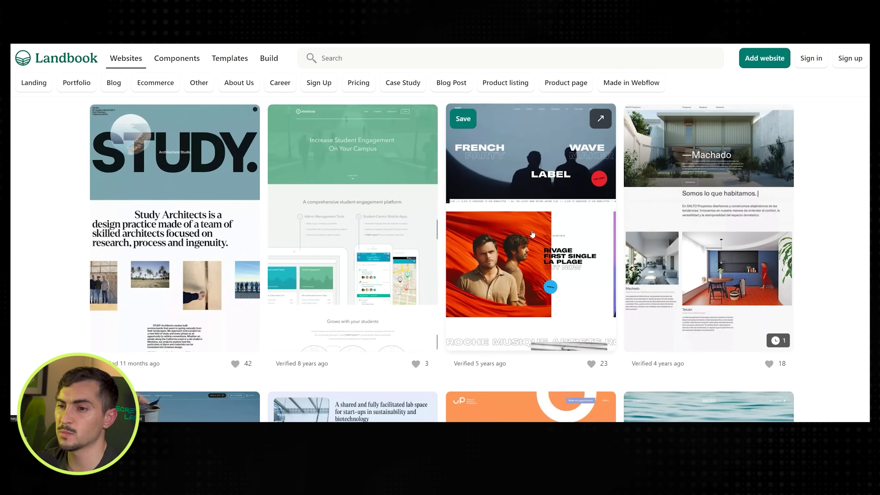
pyautogui.scroll(-12, 533, 233)
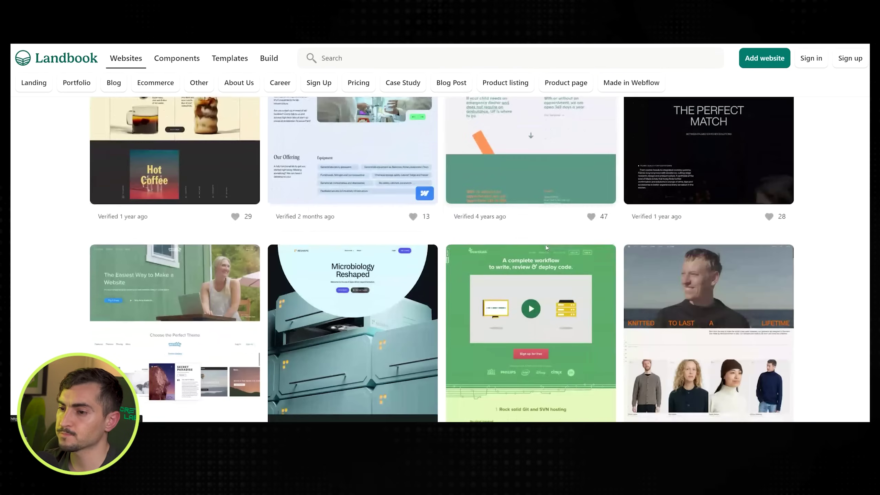
pyautogui.scroll(-6, 548, 245)
pyautogui.scroll(-10, 548, 245)
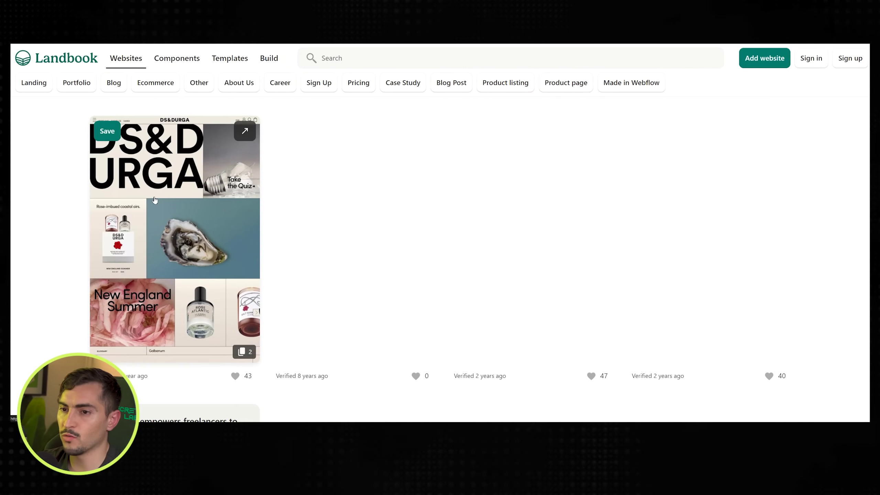
pyautogui.click(155, 200)
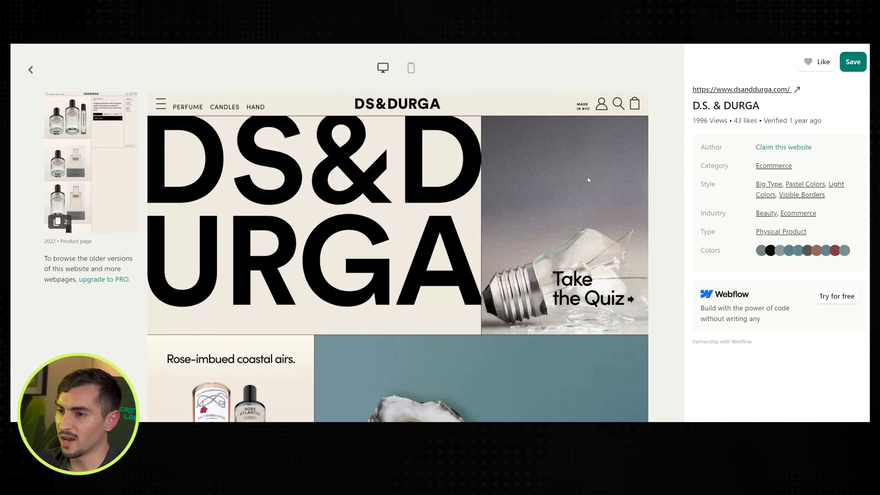
pyautogui.scroll(-7, 588, 179)
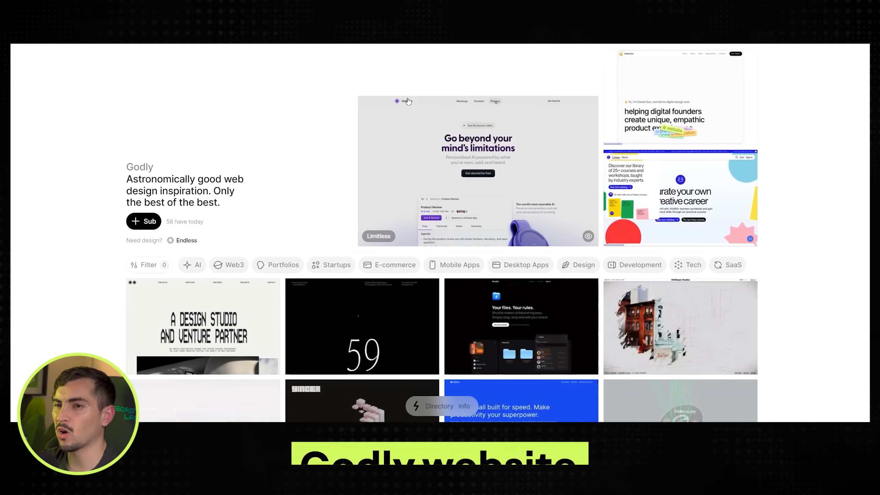
# Filter Godly's gallery to SaaS sites and open the Reflect entry
pyautogui.scroll(-3, 712, 226)
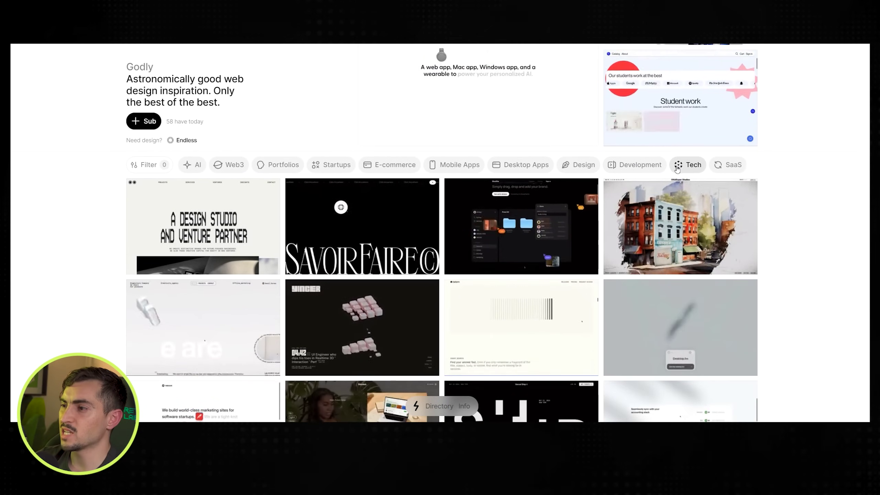
pyautogui.click(730, 168)
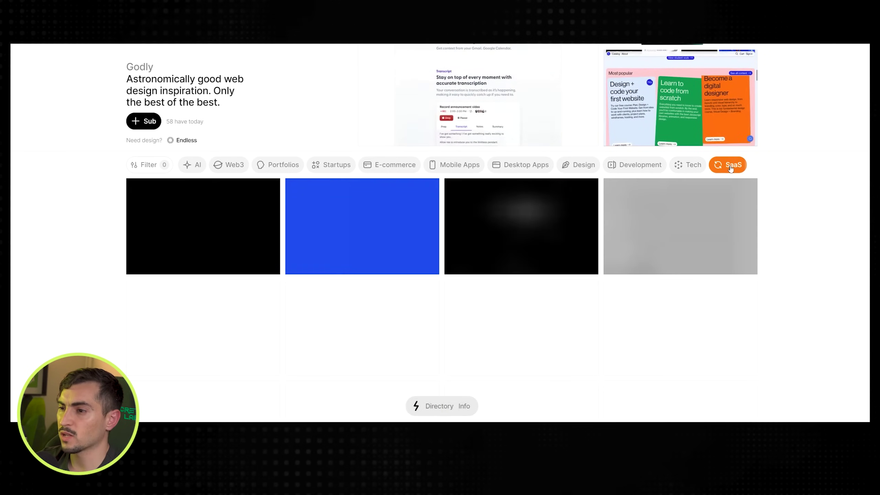
pyautogui.scroll(-6, 803, 177)
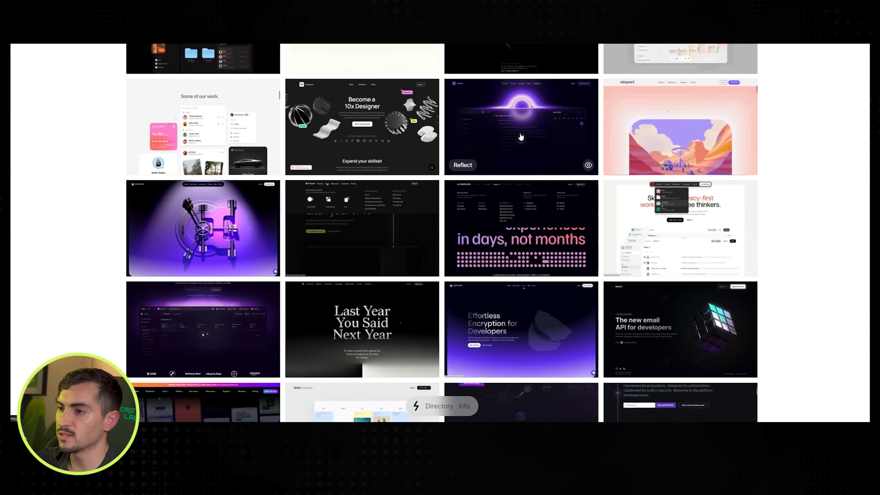
pyautogui.click(520, 136)
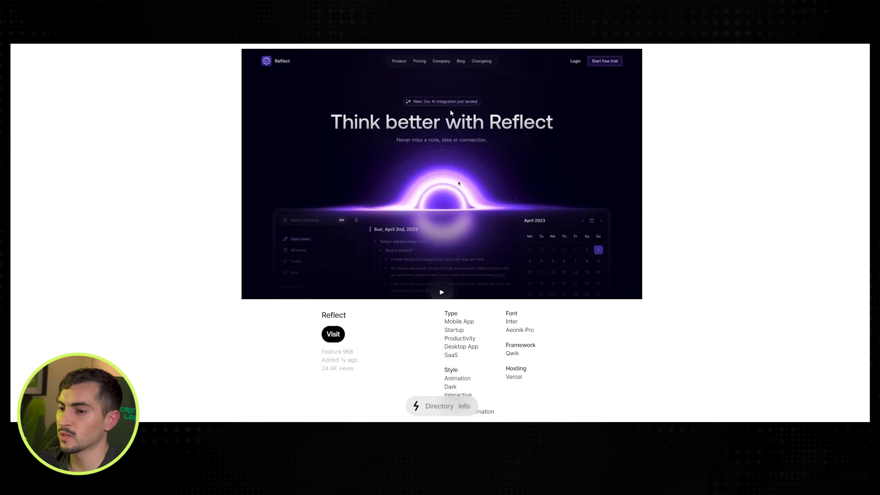
# Visit the live Reflect site, read its AI features section, and dismiss the Weekly Roundup popup
pyautogui.click(333, 334)
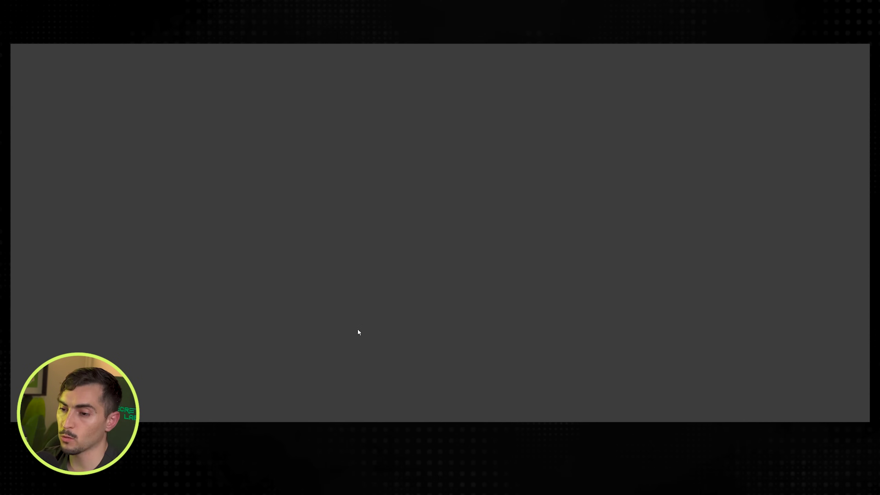
pyautogui.scroll(-2, 449, 319)
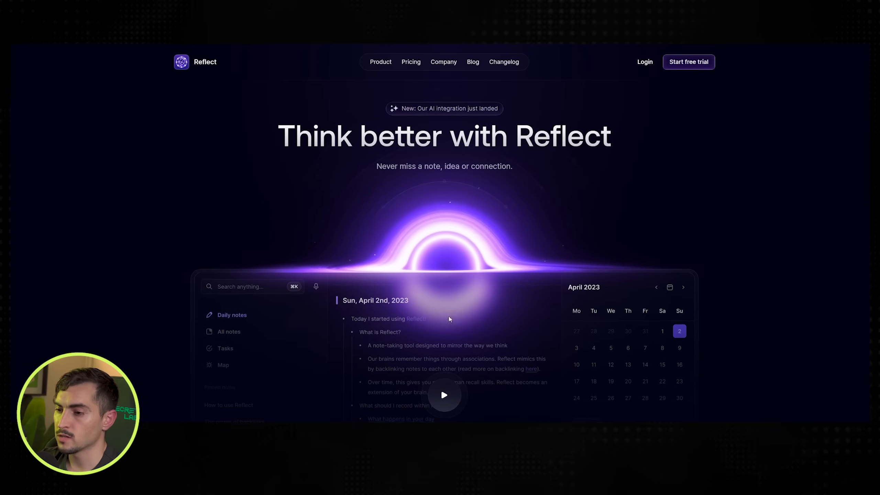
pyautogui.scroll(-10, 464, 315)
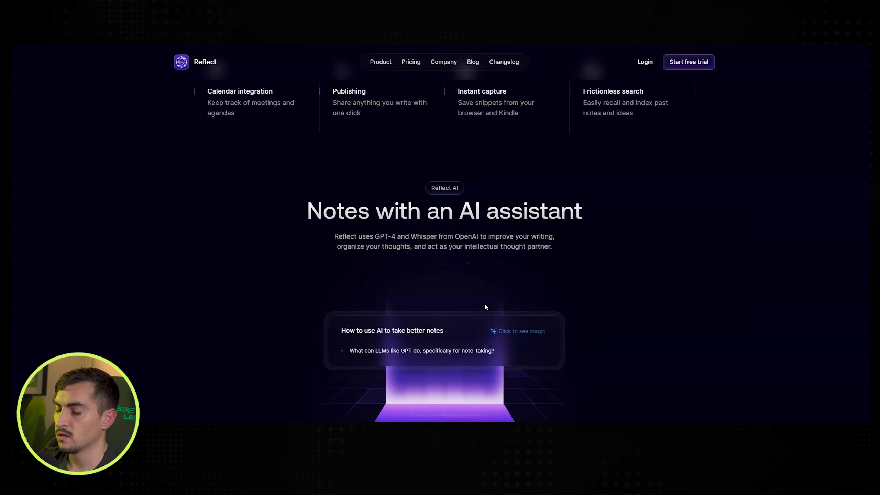
pyautogui.scroll(4, 485, 305)
pyautogui.scroll(-10, 485, 305)
pyautogui.scroll(2, 219, 67)
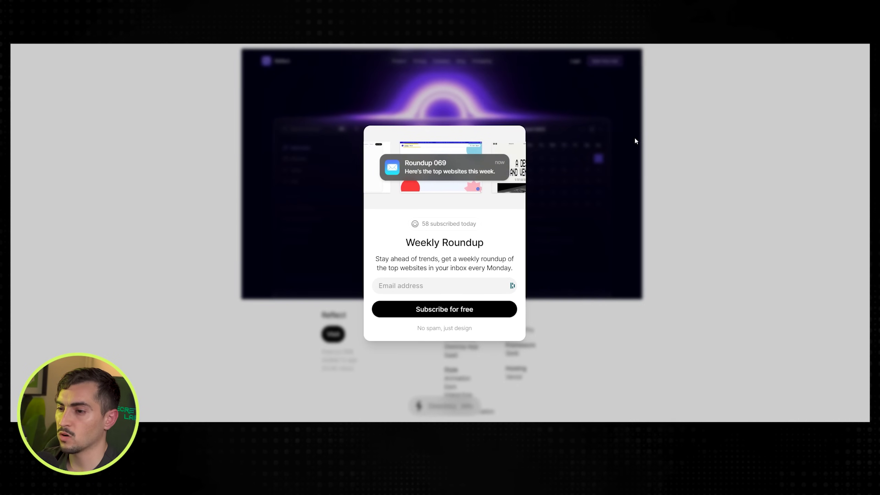
pyautogui.click(635, 141)
# Open and look over the Play website's details in Godly
pyautogui.scroll(-15, 398, 243)
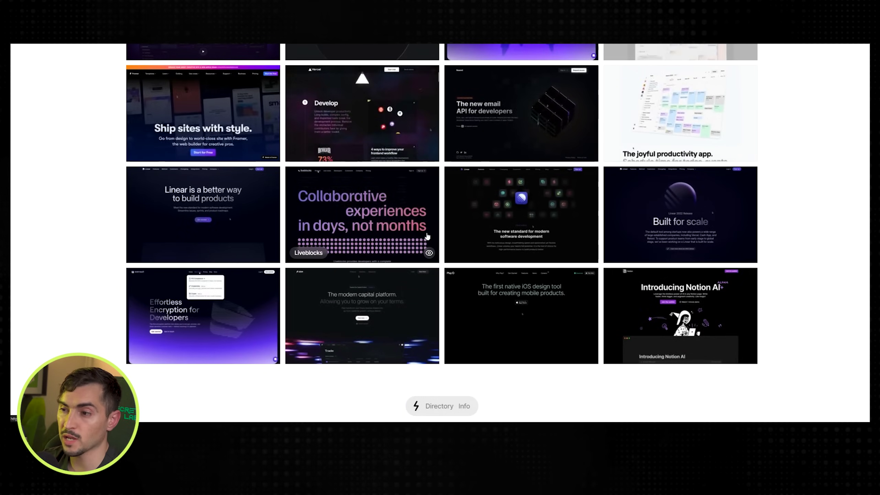
pyautogui.click(551, 304)
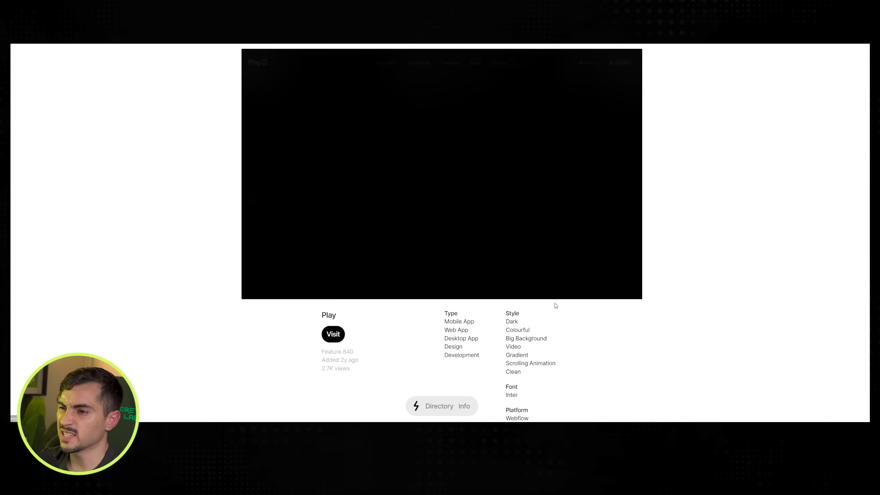
pyautogui.scroll(-1, 554, 300)
pyautogui.scroll(1, 437, 179)
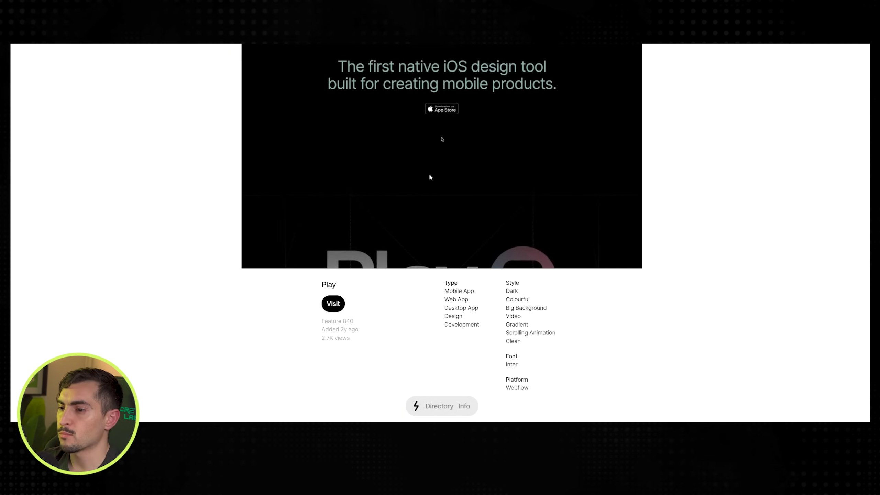
pyautogui.scroll(-4, 557, 324)
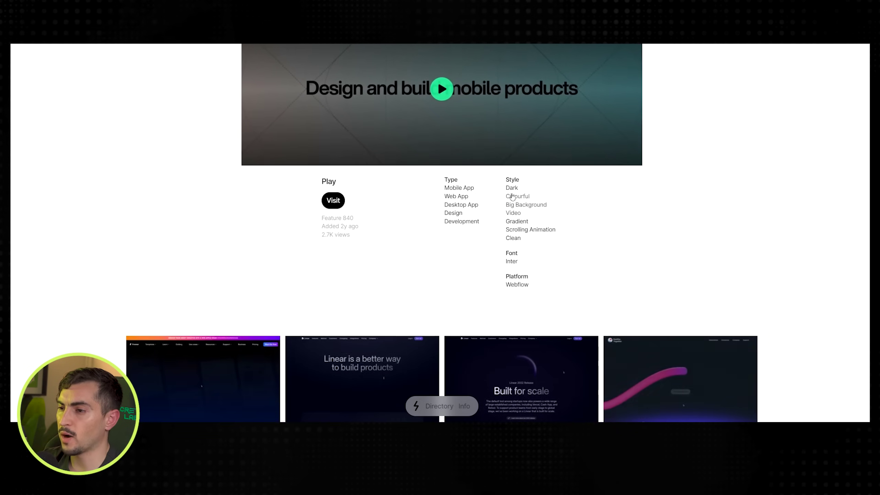
# Browse the Gradient-tagged websites and view Mixpanel's 'Progress is possible' hero
pyautogui.click(520, 221)
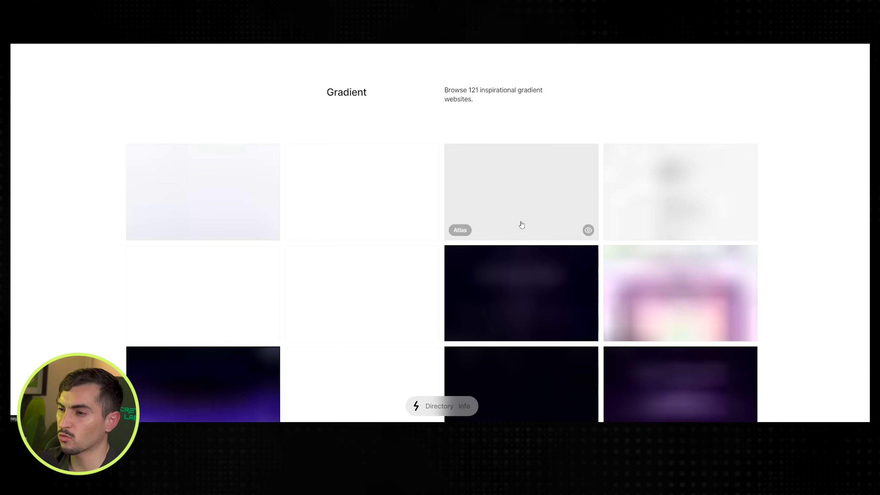
pyautogui.scroll(-2, 818, 270)
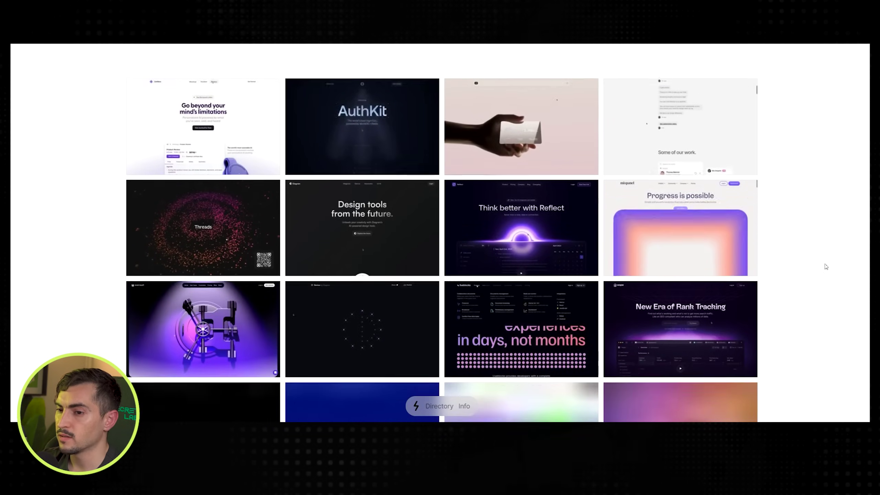
pyautogui.click(685, 210)
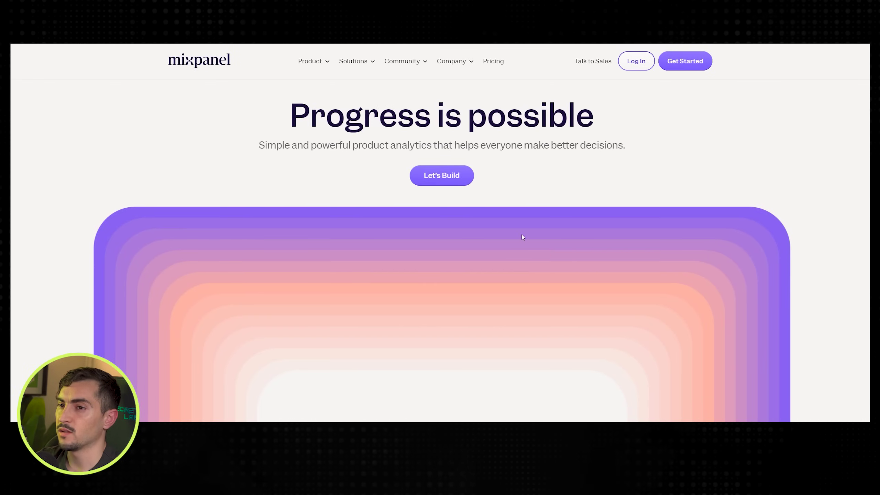
pyautogui.scroll(-5, 523, 236)
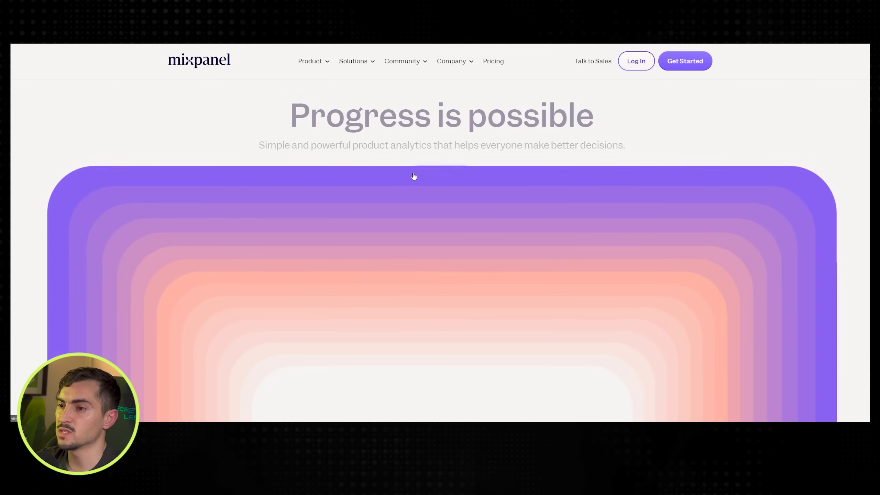
pyautogui.scroll(-3, 475, 187)
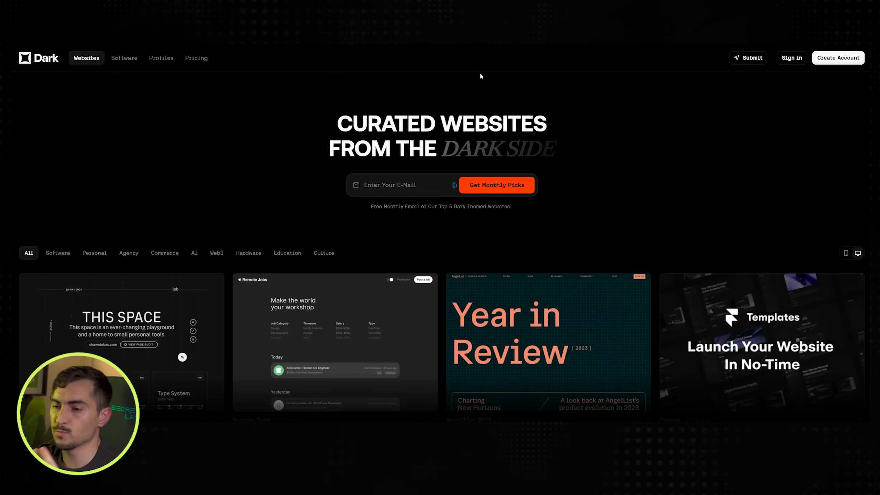
# Scroll Dark's website grid and open the ChainGPT detail page
pyautogui.scroll(-5, 480, 75)
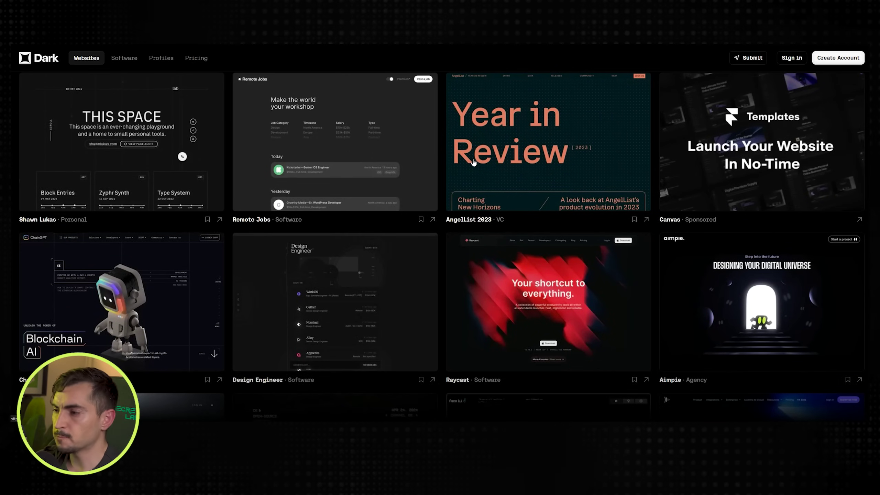
pyautogui.scroll(-15, 473, 161)
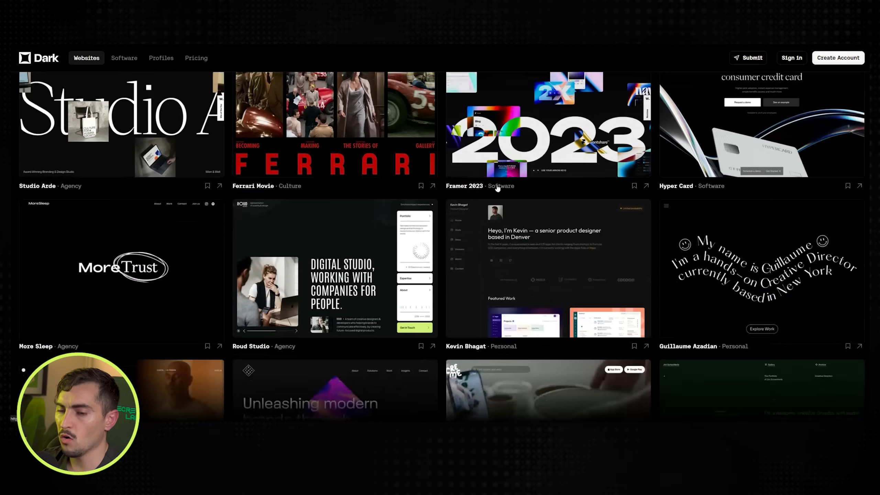
pyautogui.scroll(-2, 484, 218)
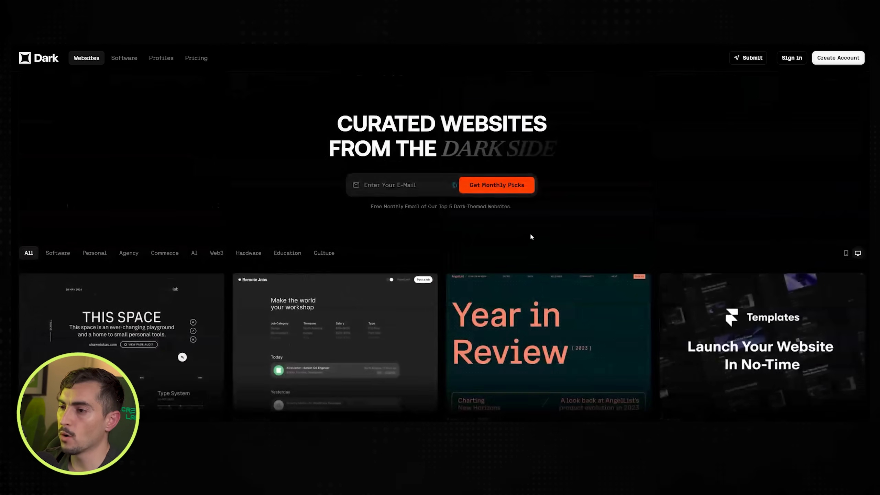
pyautogui.scroll(-4, 529, 232)
pyautogui.scroll(-4, 531, 238)
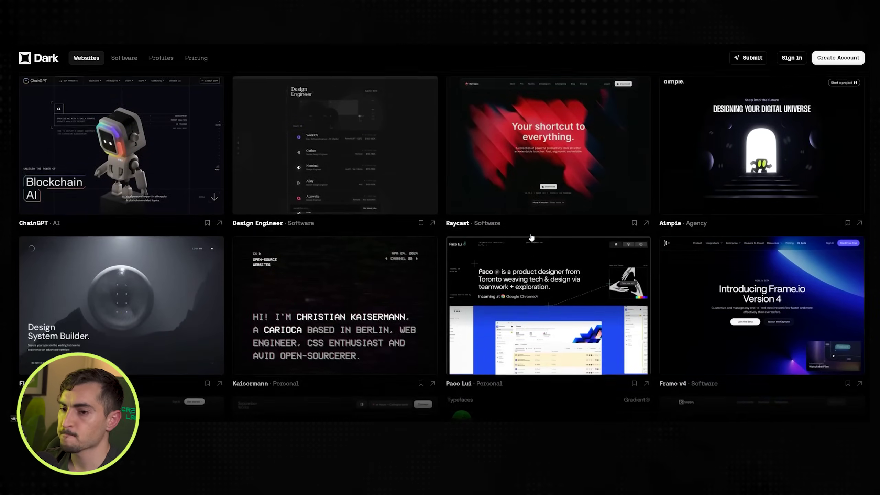
pyautogui.click(152, 138)
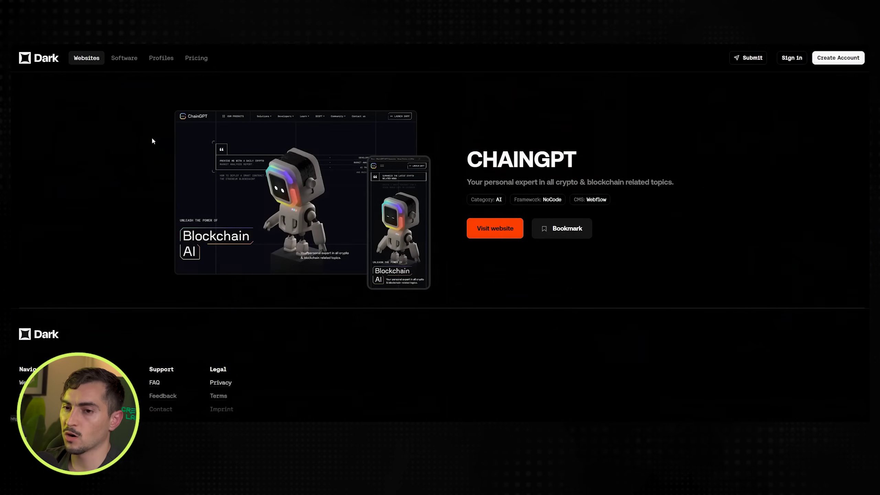
# Visit the live ChainGPT website and scroll down to its AI NFT Generator section
pyautogui.click(510, 228)
pyautogui.moveTo(409, 93)
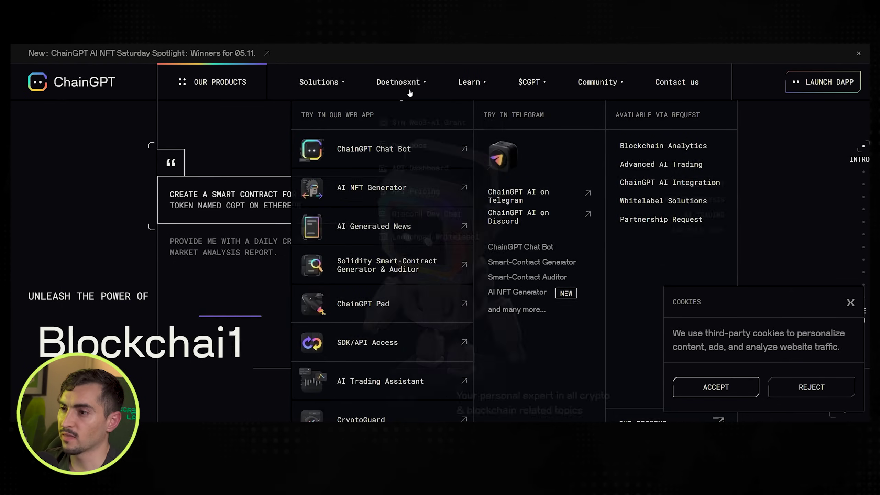
pyautogui.scroll(-5, 201, 274)
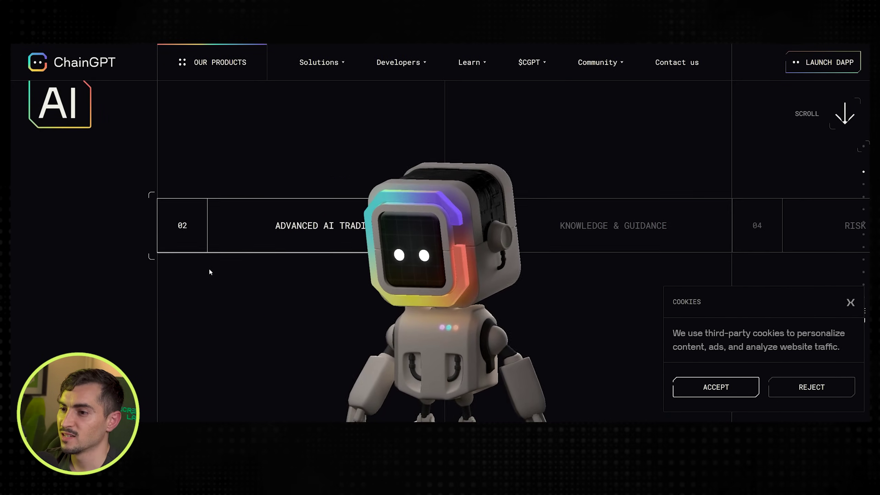
pyautogui.scroll(-10, 210, 271)
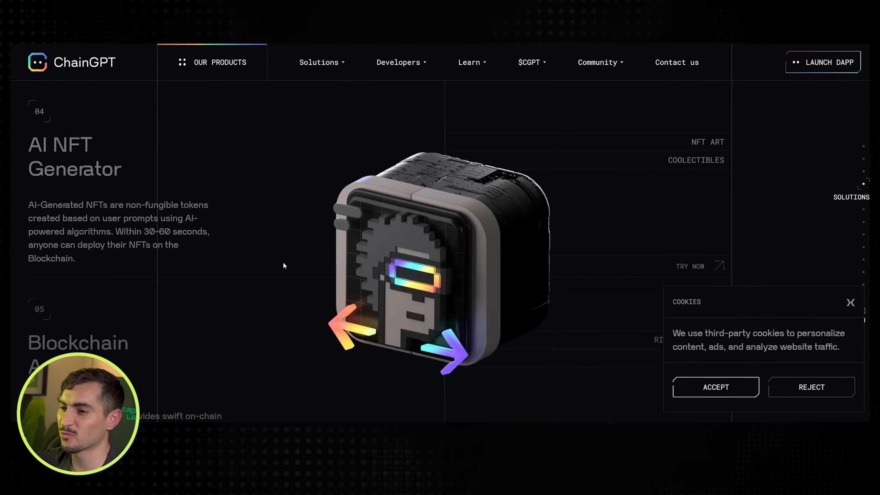
pyautogui.scroll(-8, 284, 266)
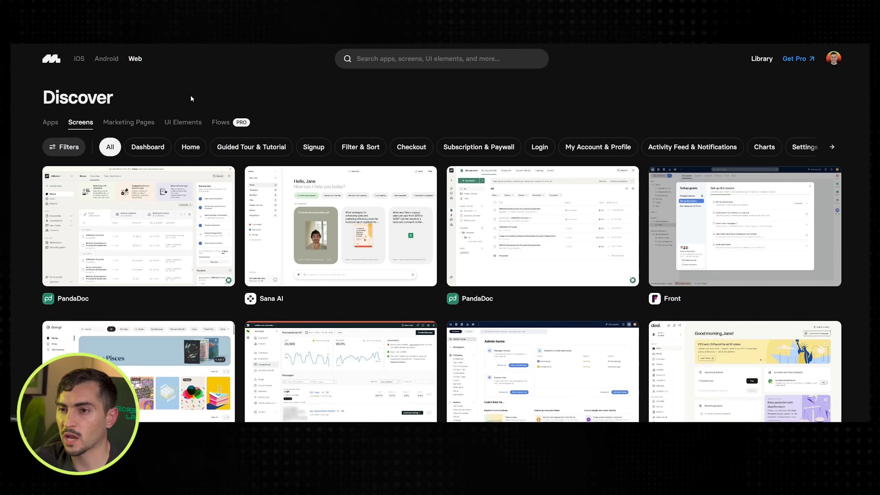
# Switch Mobbin's Discover screens from web to Android, then to iOS apps
pyautogui.scroll(-10, 346, 173)
pyautogui.scroll(15, 514, 239)
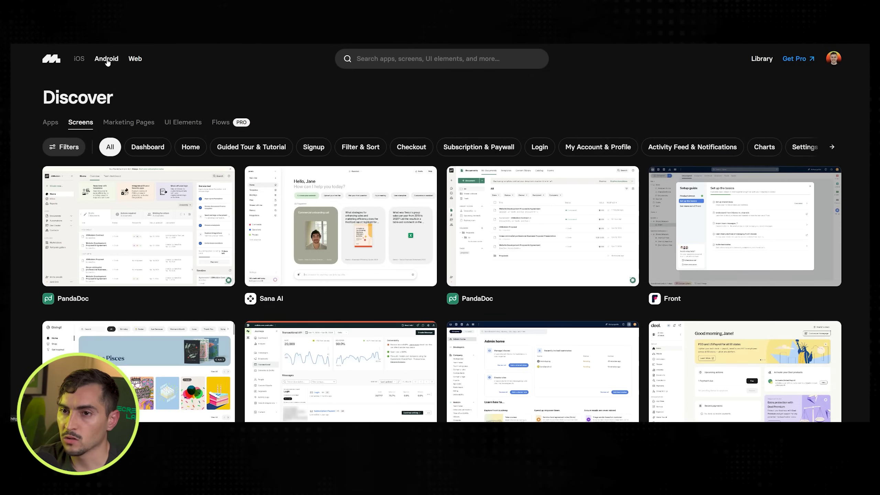
pyautogui.click(106, 59)
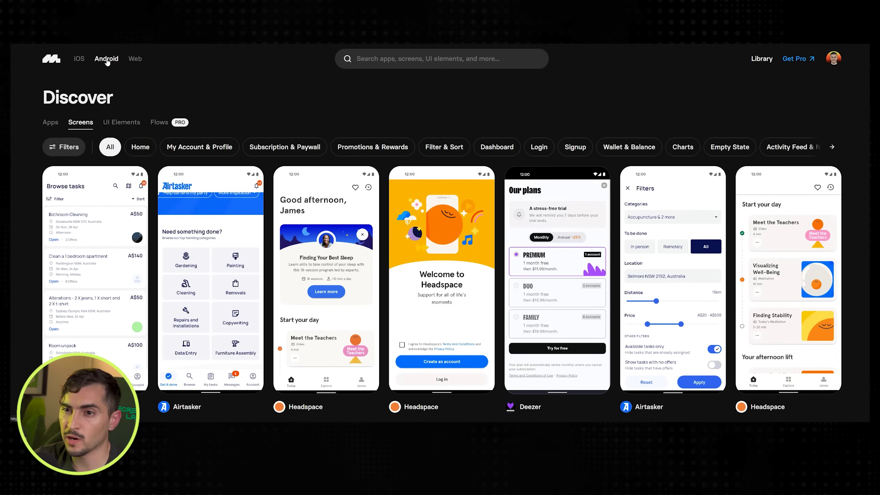
pyautogui.click(77, 59)
pyautogui.scroll(-2, 775, 198)
# Open the Burger King screen and page through its onboarding flow to the account-creation screens
pyautogui.click(785, 186)
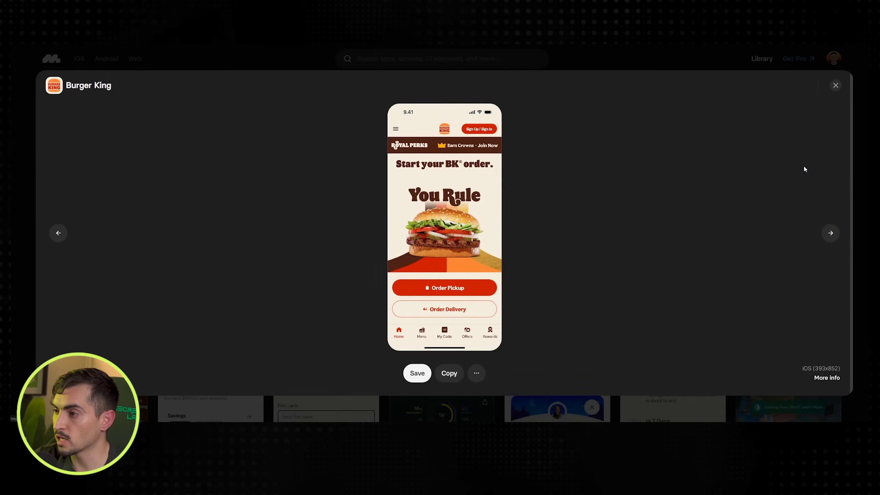
pyautogui.click(831, 234)
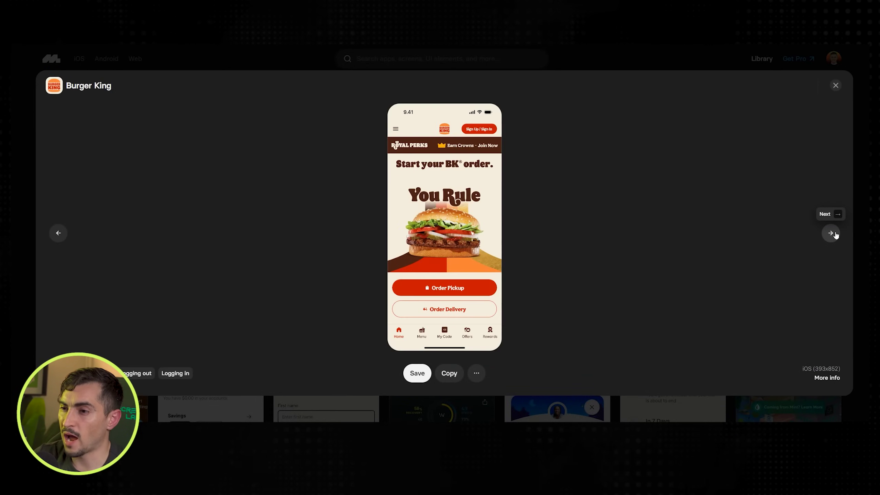
pyautogui.click(830, 233)
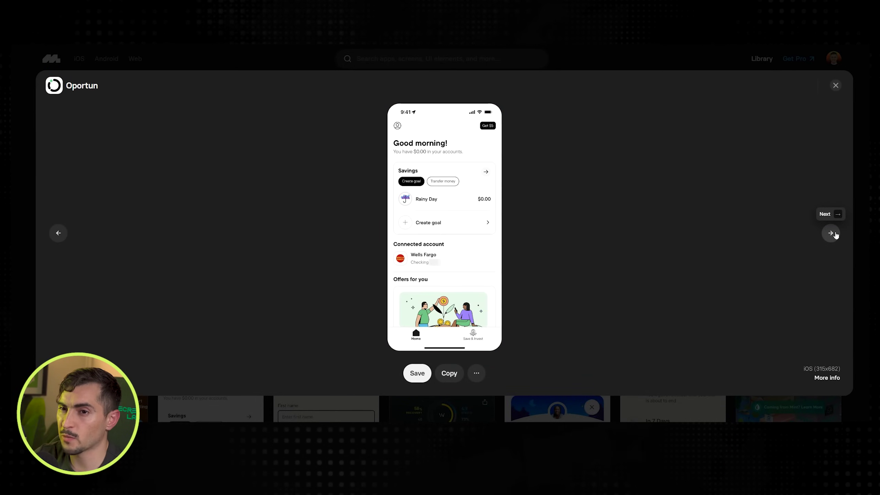
pyautogui.click(831, 233)
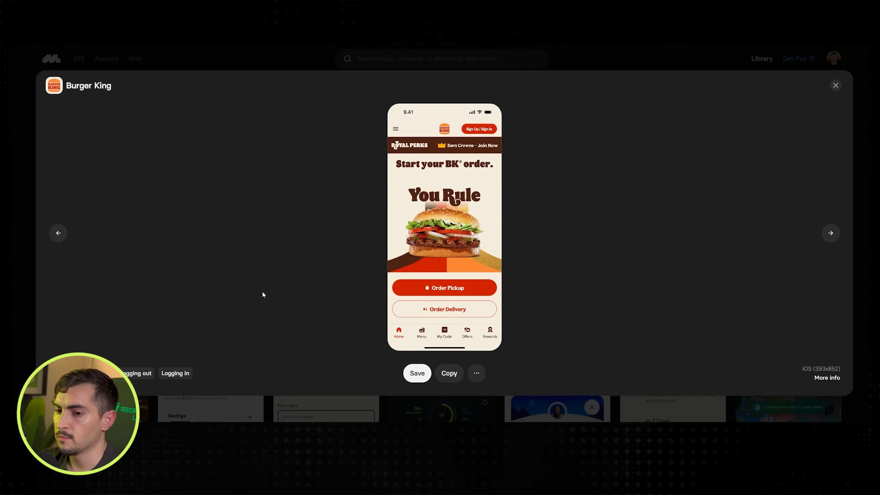
pyautogui.moveTo(217, 367)
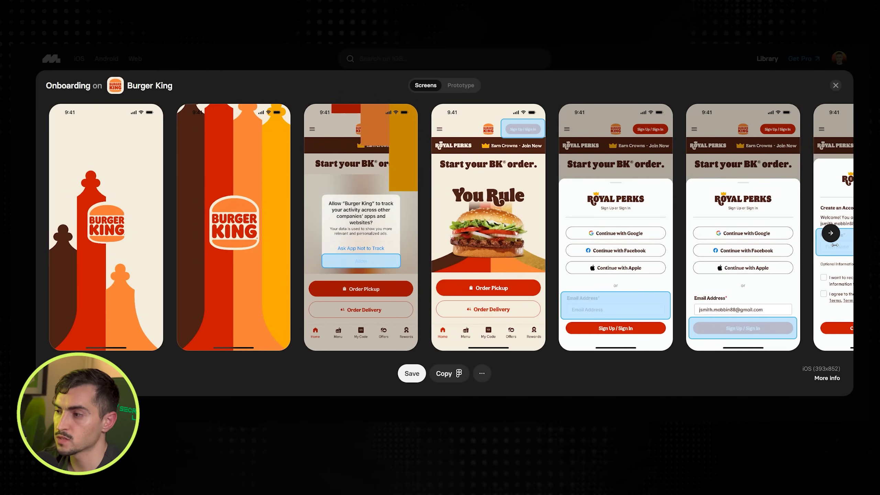
pyautogui.click(832, 234)
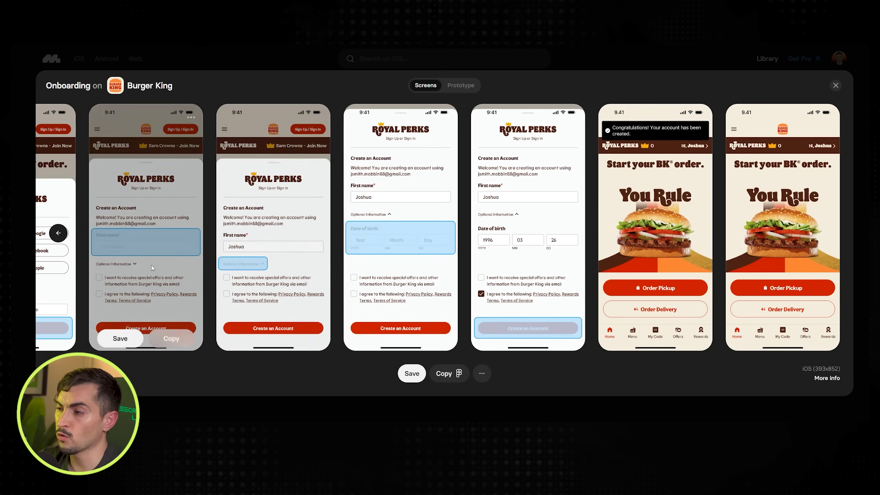
pyautogui.click(58, 238)
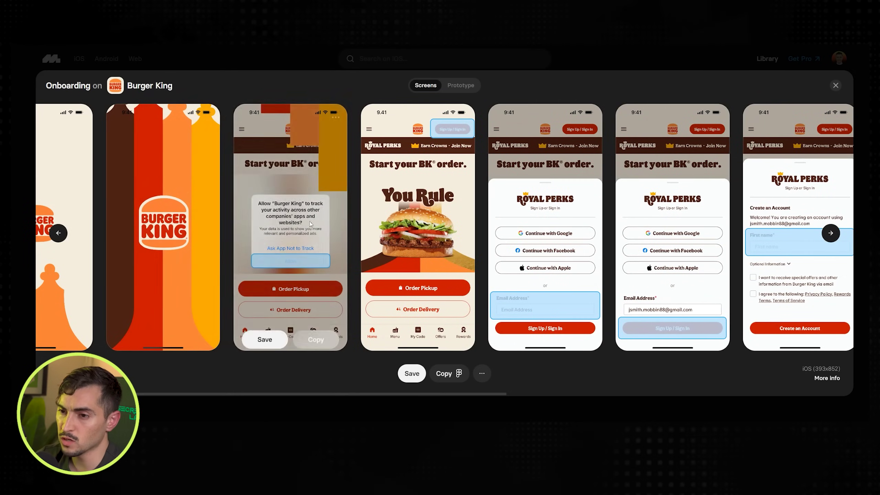
pyautogui.click(58, 240)
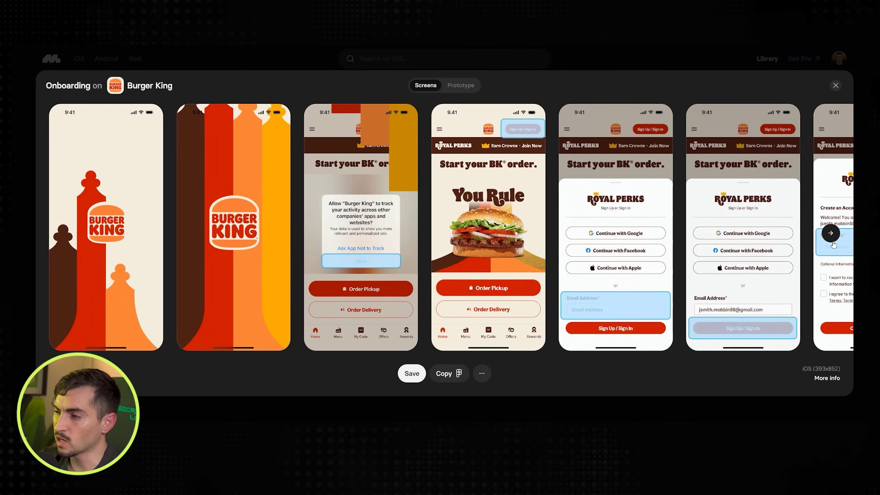
pyautogui.click(831, 233)
pyautogui.click(831, 232)
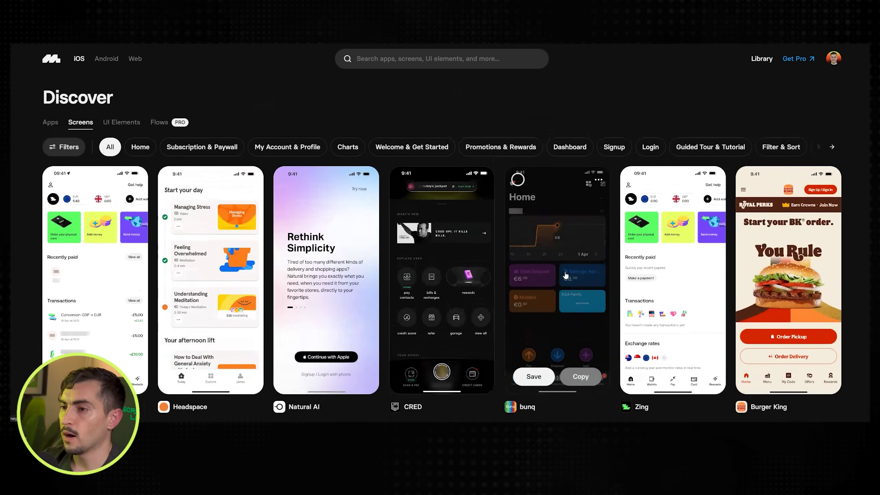
# Scroll through the iOS screens grid, then move on to the free mesh gradients page
pyautogui.scroll(-15, 565, 276)
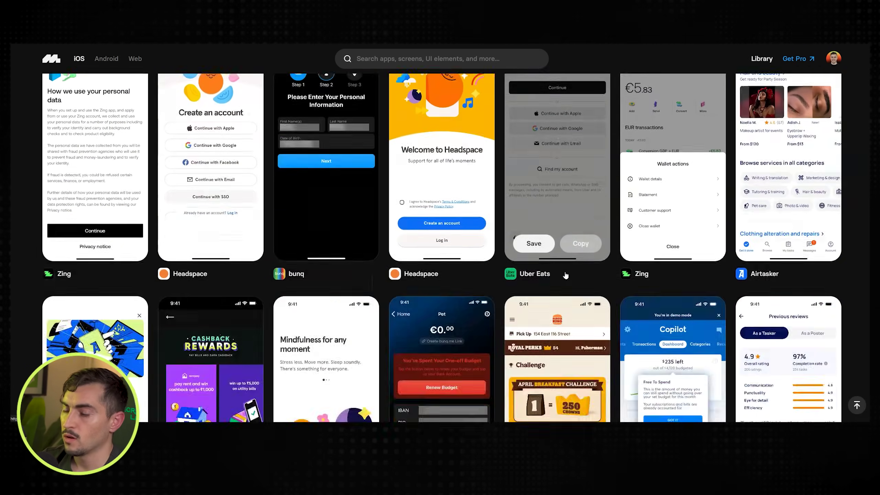
pyautogui.scroll(-15, 565, 275)
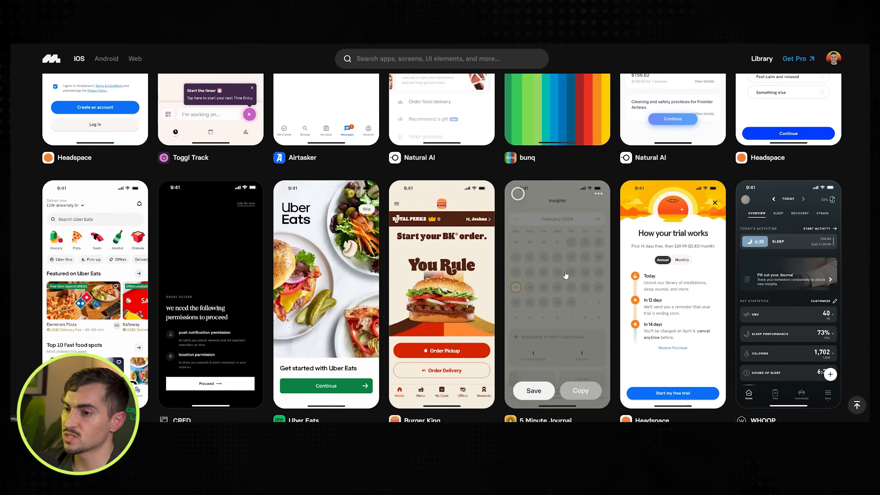
pyautogui.scroll(-10, 565, 276)
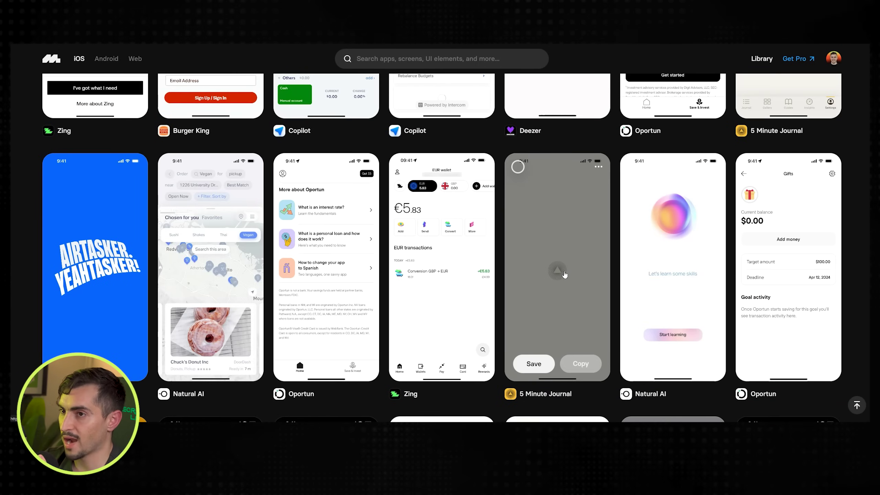
pyautogui.scroll(4, 564, 274)
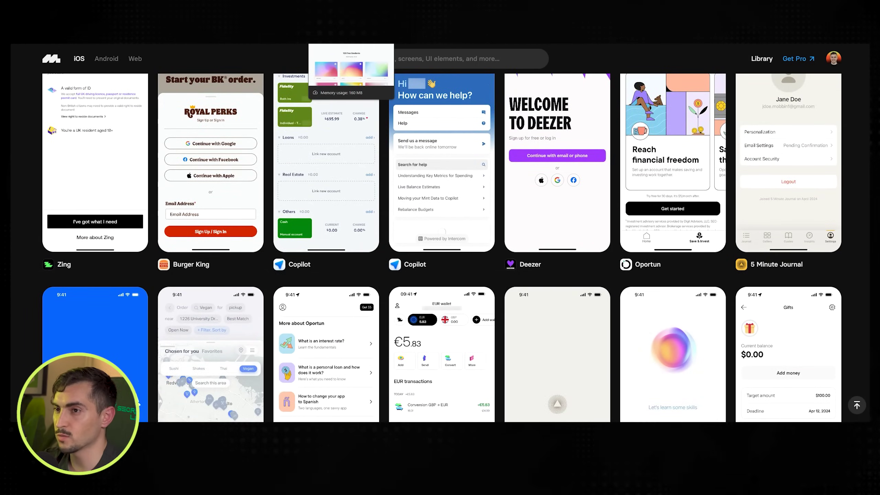
pyautogui.click(351, 39)
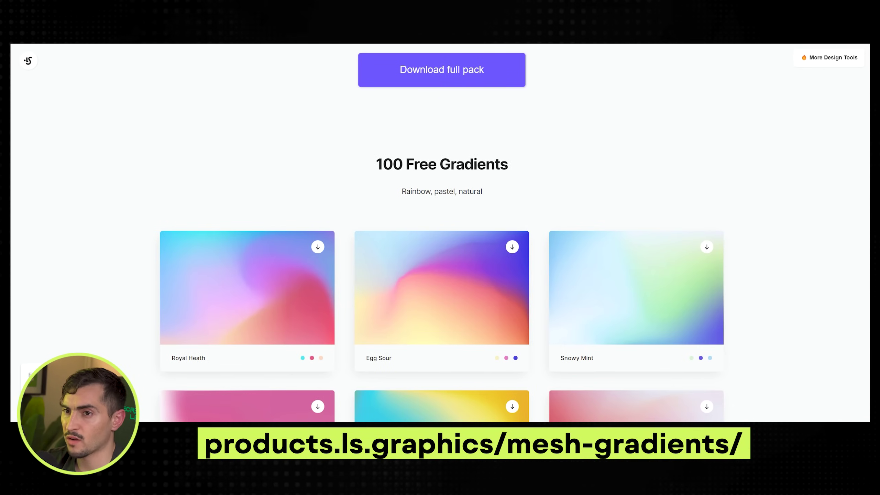
# Scroll the mesh gradients and open the Pale Chestnut gradient at full size
pyautogui.scroll(-10, 517, 179)
pyautogui.scroll(20, 559, 360)
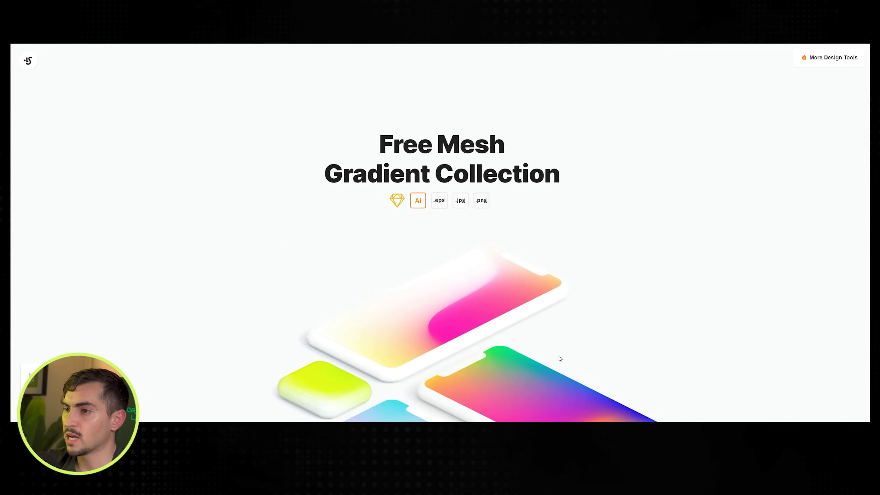
pyautogui.scroll(-8, 559, 312)
pyautogui.scroll(5, 560, 305)
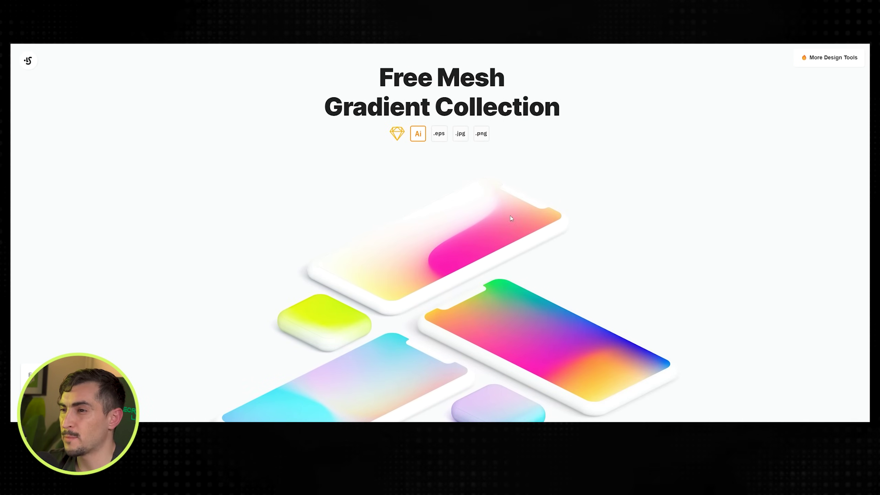
pyautogui.scroll(-20, 510, 216)
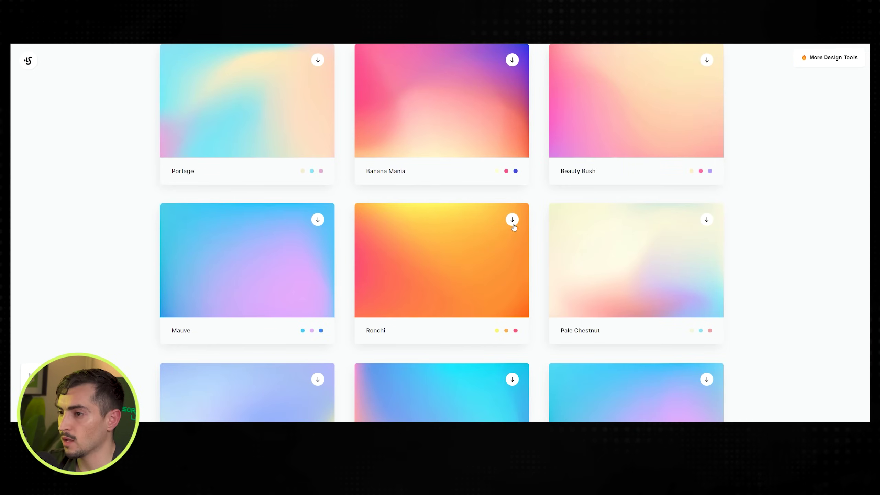
pyautogui.click(707, 219)
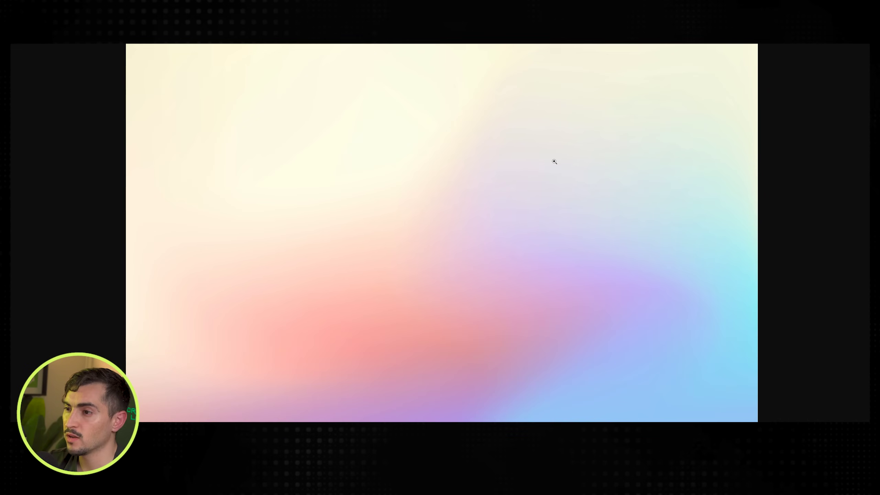
# Save the gradient as WEBP to Downloads, then preview it at full width and fitted
pyautogui.rightClick(472, 152)
pyautogui.click(501, 167)
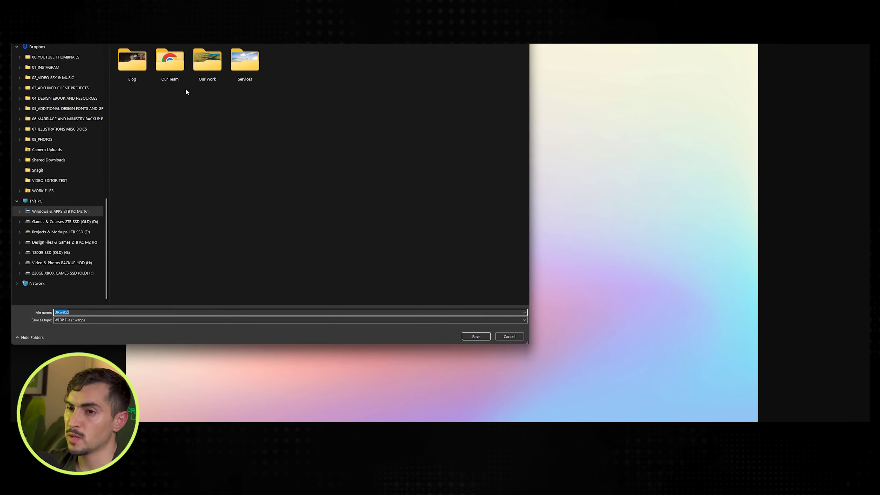
pyautogui.click(56, 90)
pyautogui.click(476, 336)
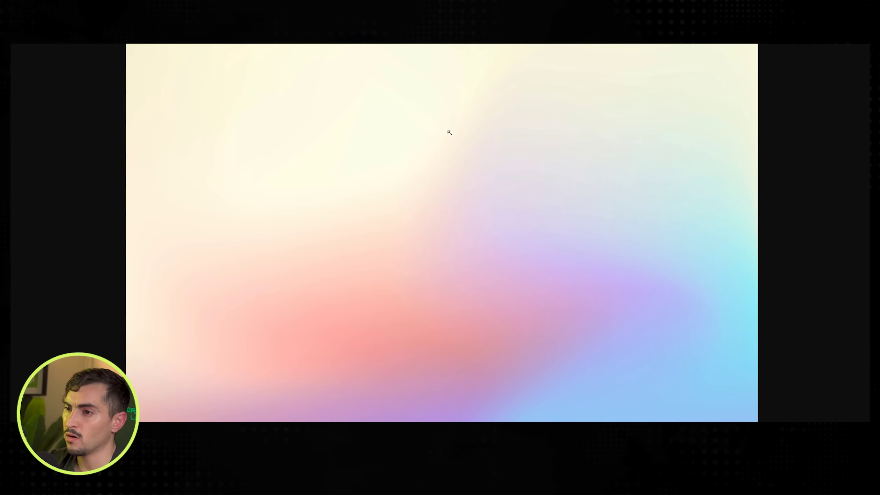
pyautogui.click(448, 132)
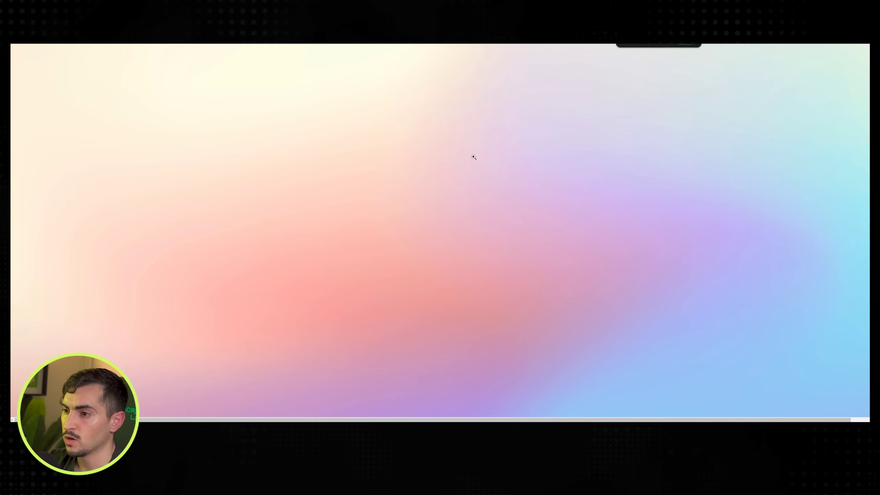
pyautogui.click(474, 157)
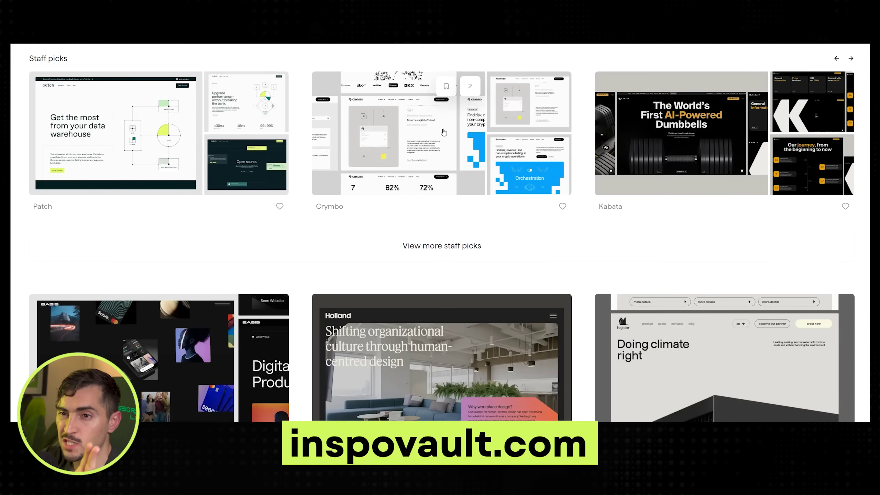
# Open the Kabata website entry and enlarge one of its screenshots for a closer look
pyautogui.scroll(2, 443, 132)
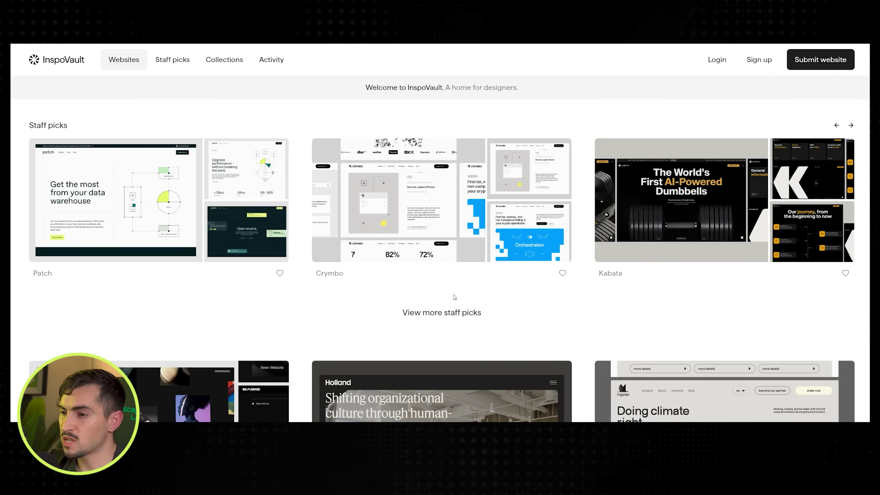
pyautogui.scroll(-1, 432, 312)
pyautogui.click(741, 157)
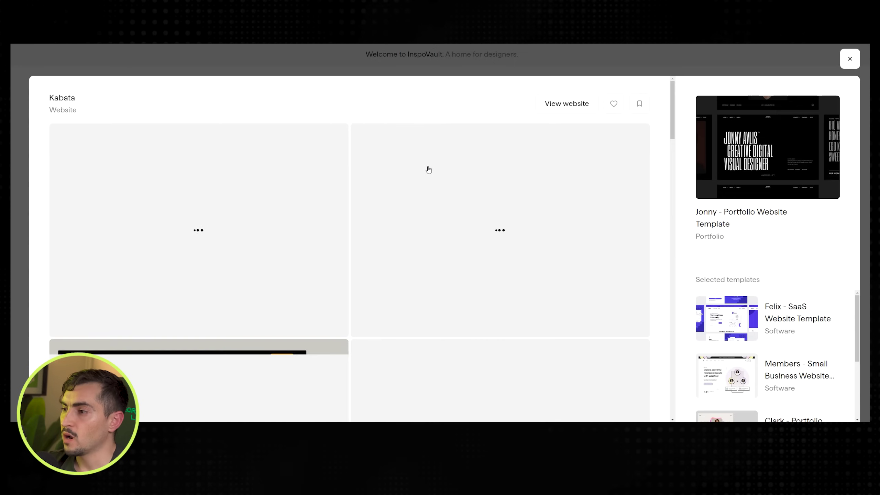
pyautogui.scroll(-2, 399, 170)
pyautogui.click(316, 179)
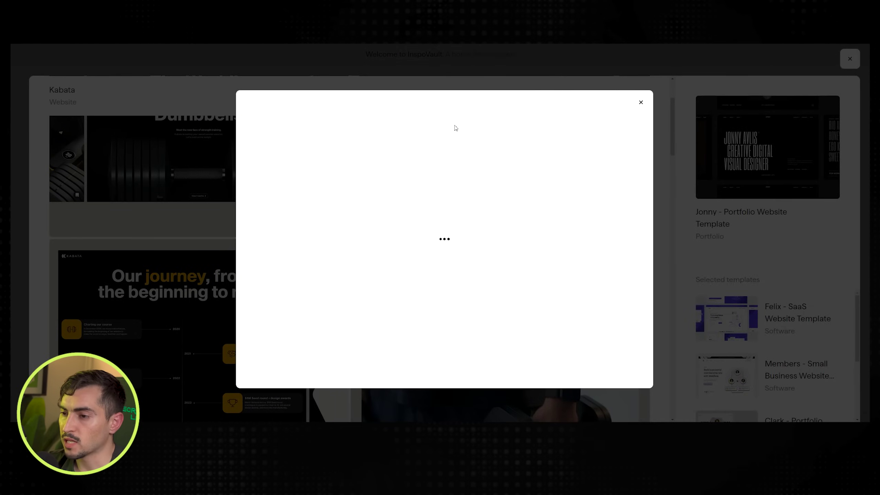
pyautogui.scroll(-3, 455, 128)
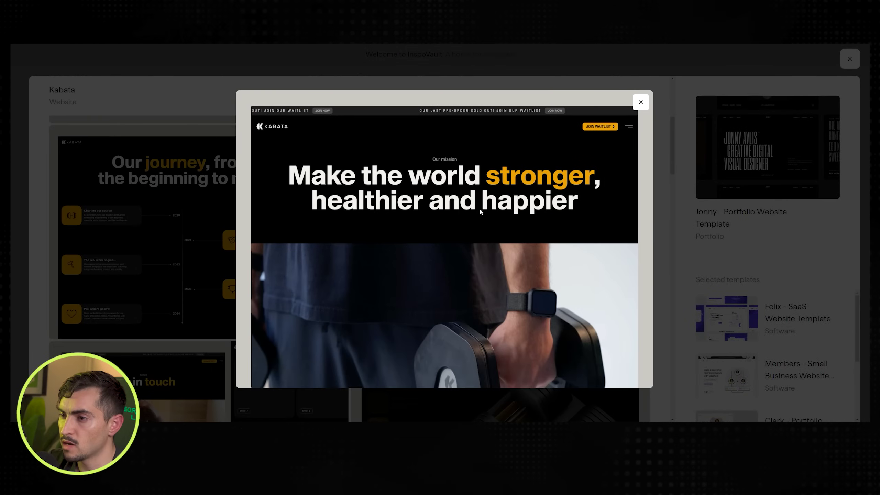
pyautogui.press('Escape')
# Scroll through the rest of Kabata's screenshots, close the entry, and browse the showcase grid
pyautogui.scroll(-15, 636, 205)
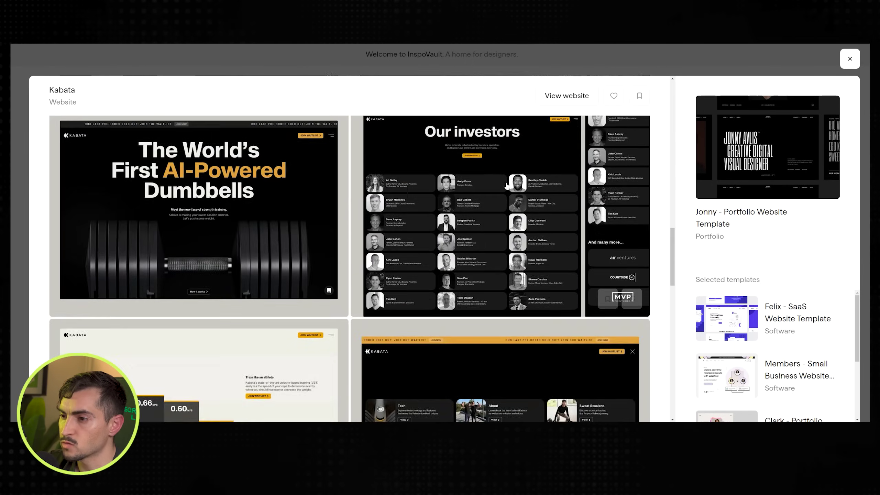
pyautogui.scroll(-8, 636, 205)
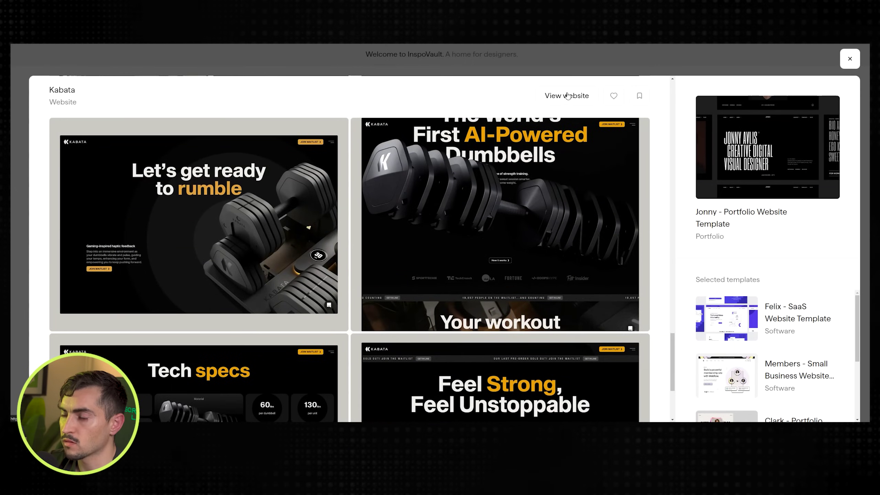
pyautogui.scroll(-4, 567, 96)
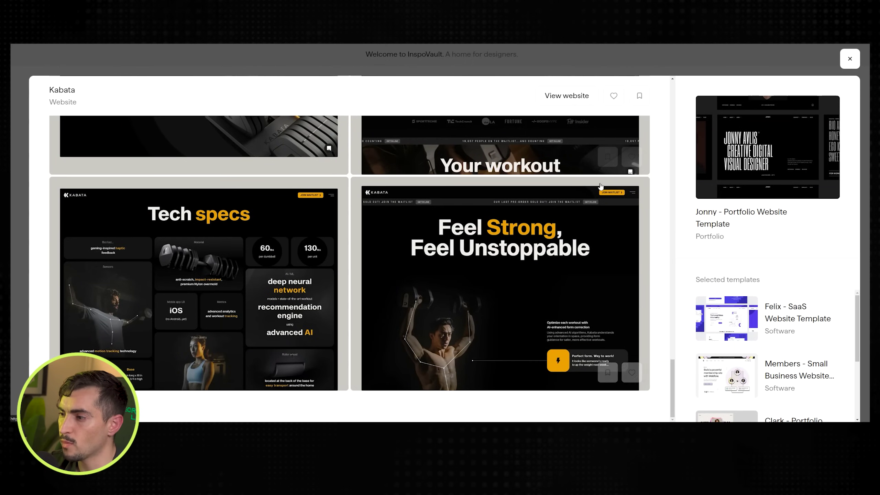
pyautogui.press('Escape')
pyautogui.scroll(-10, 562, 183)
pyautogui.scroll(-20, 561, 183)
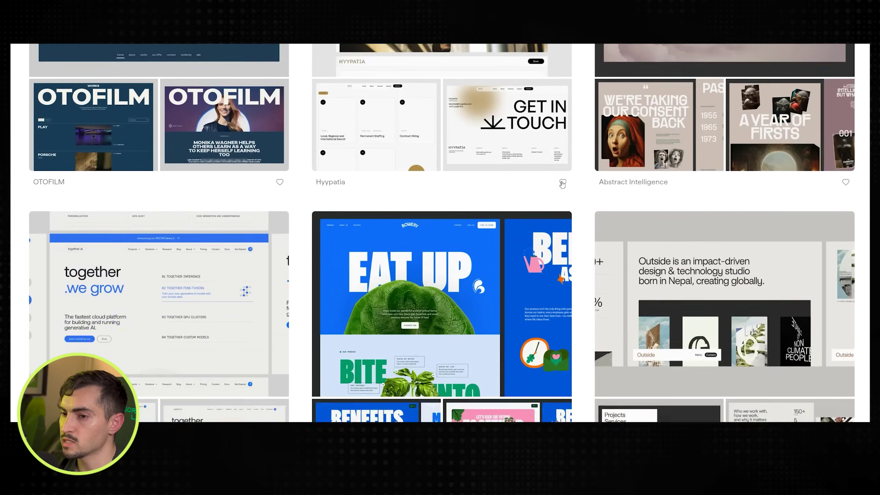
pyautogui.scroll(-15, 569, 181)
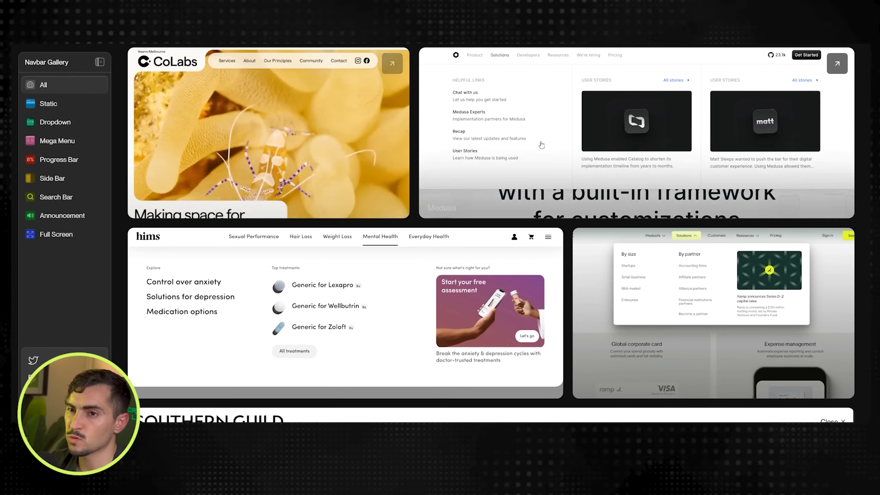
pyautogui.scroll(-1, 541, 145)
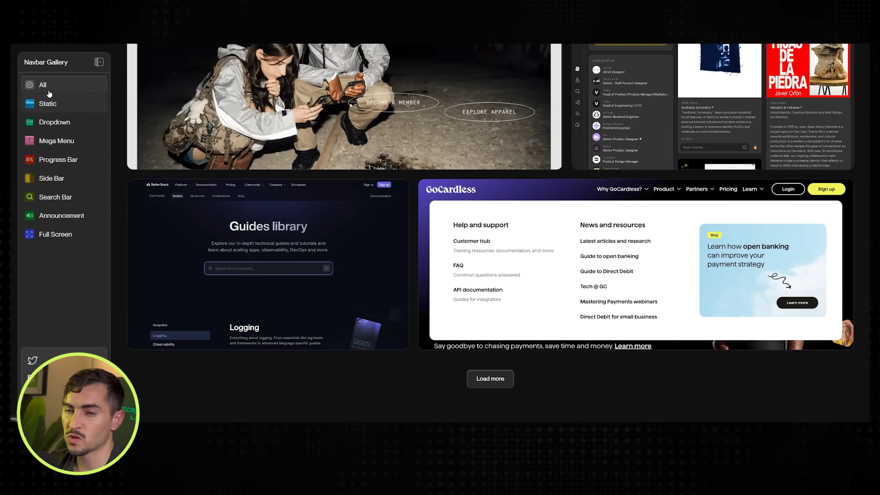
# Filter Navbar Gallery to Search Bar examples and inspect the Mobbin entry
pyautogui.click(57, 198)
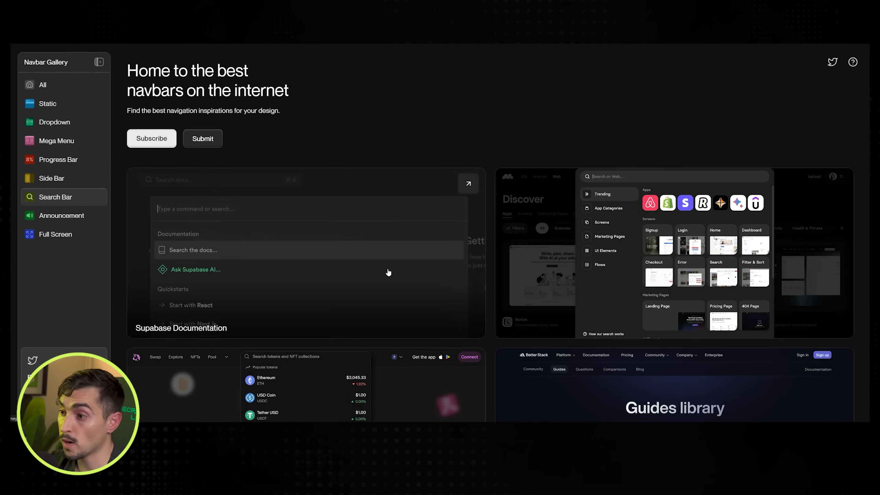
pyautogui.scroll(-3, 388, 272)
pyautogui.click(648, 175)
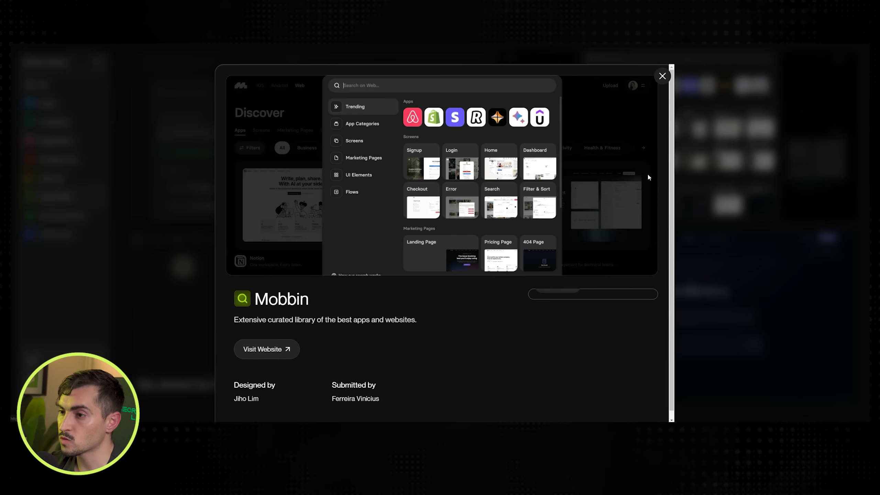
pyautogui.moveTo(318, 301); pyautogui.dragTo(270, 300)
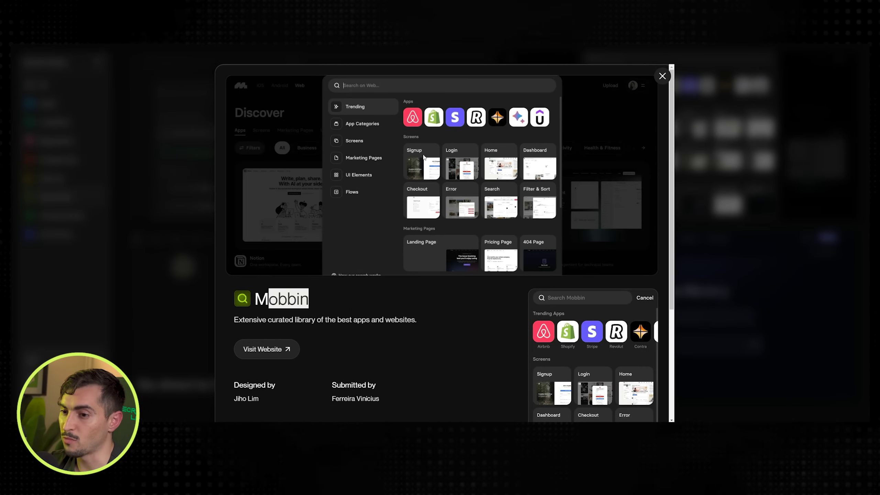
pyautogui.press('Escape')
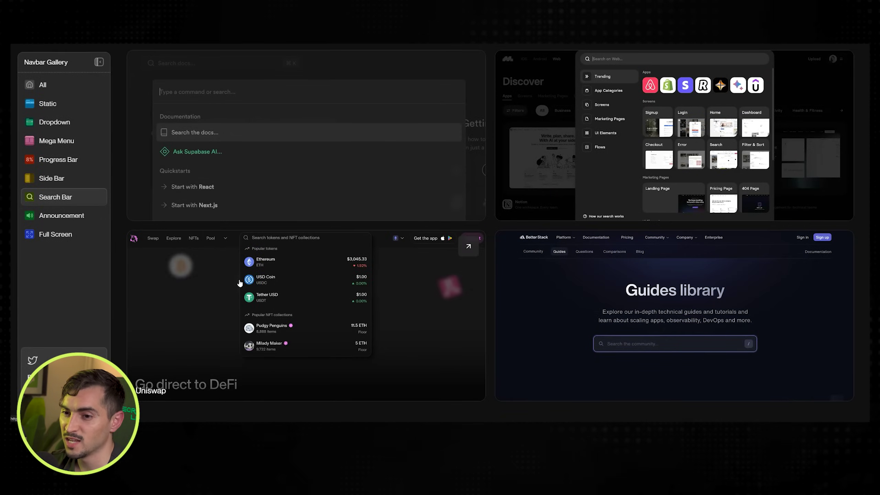
# Inspect the Uniswap search-bar navbar example, then close it
pyautogui.click(239, 283)
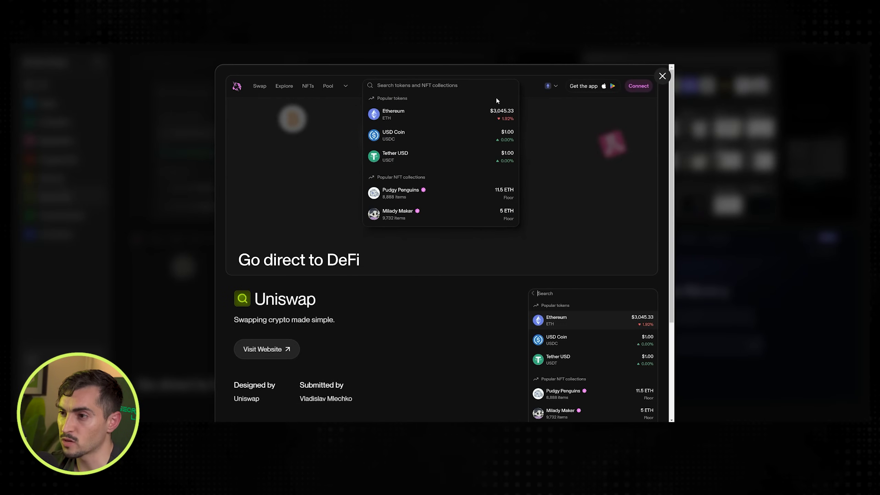
pyautogui.scroll(-3, 349, 260)
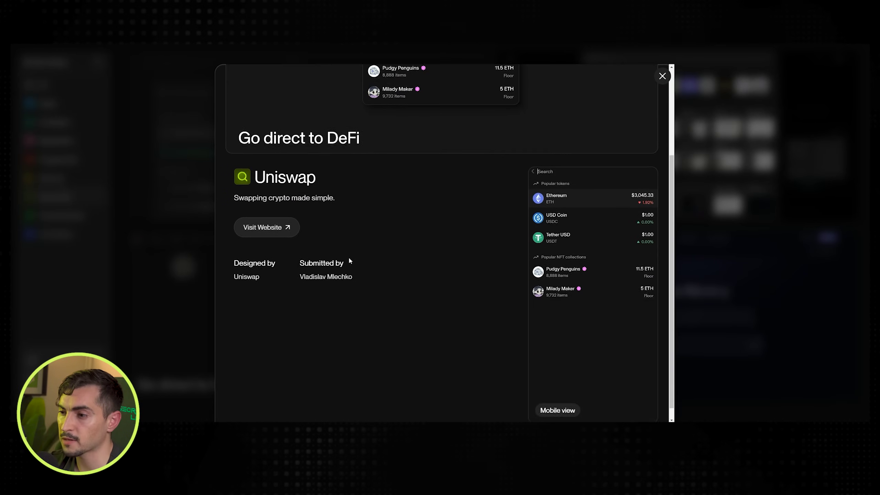
pyautogui.scroll(3, 349, 260)
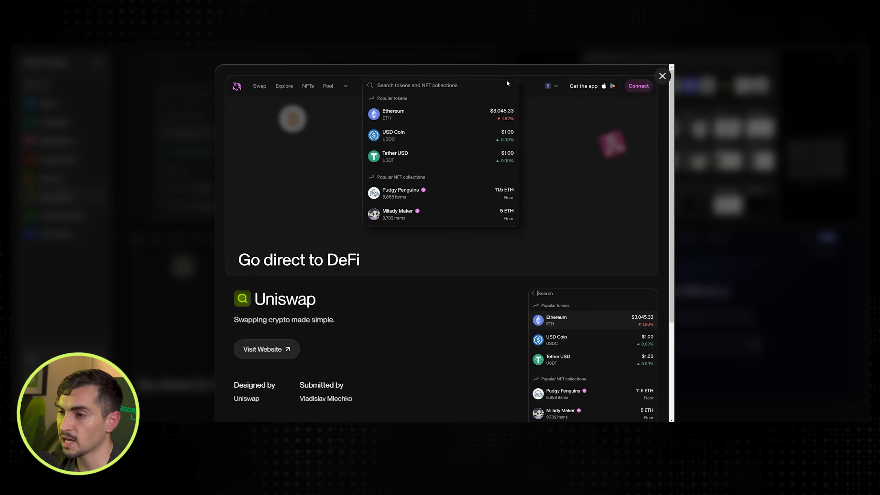
pyautogui.click(539, 57)
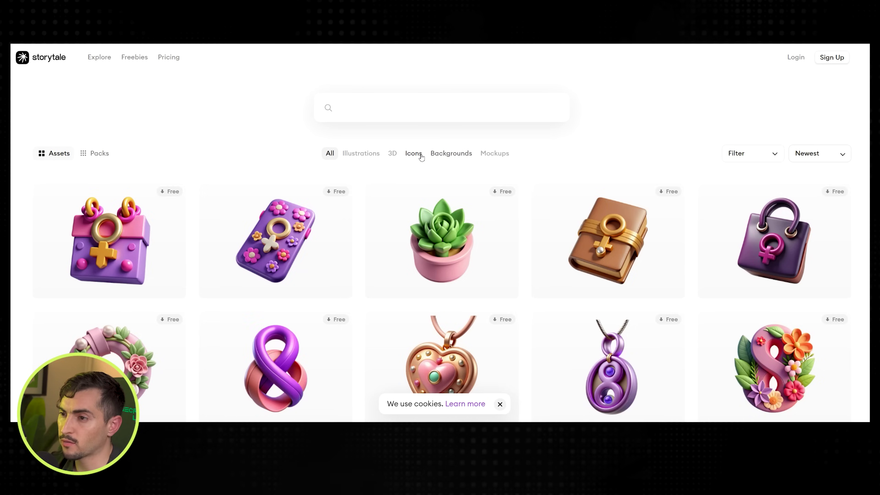
# Filter Storytale's freebies to 3D assets and scroll through them
pyautogui.click(393, 155)
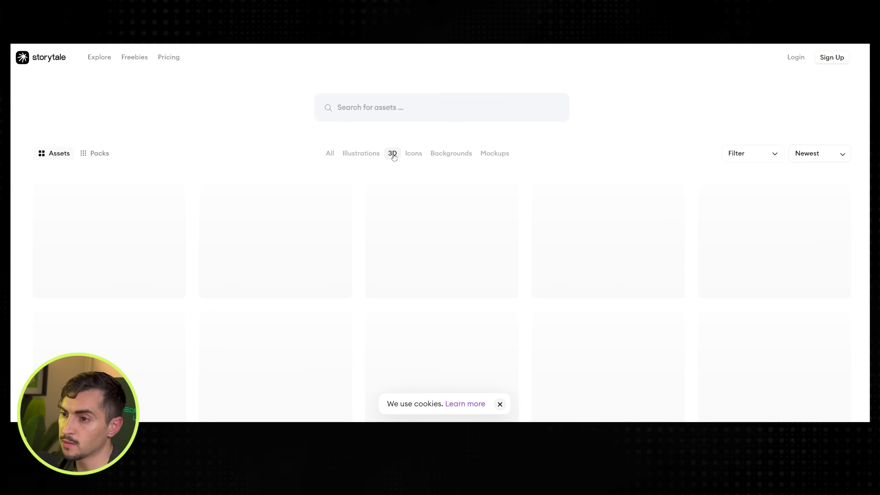
pyautogui.scroll(-15, 516, 241)
pyautogui.scroll(-20, 546, 256)
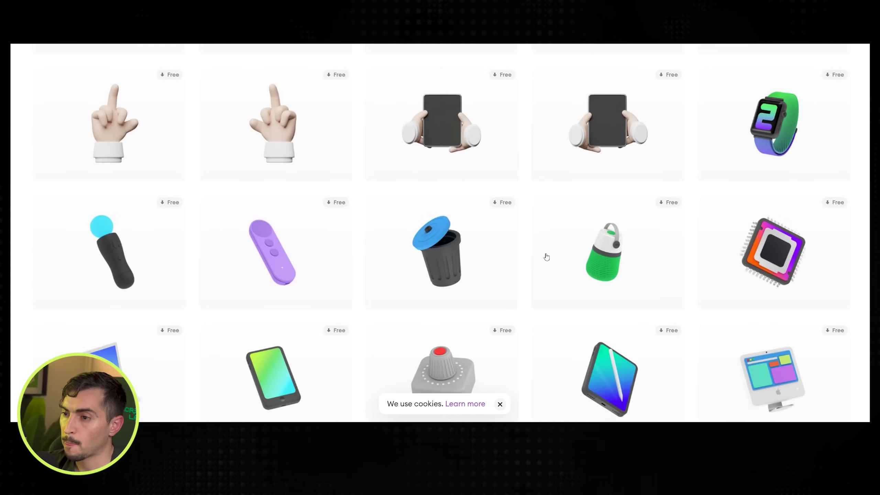
pyautogui.scroll(20, 546, 256)
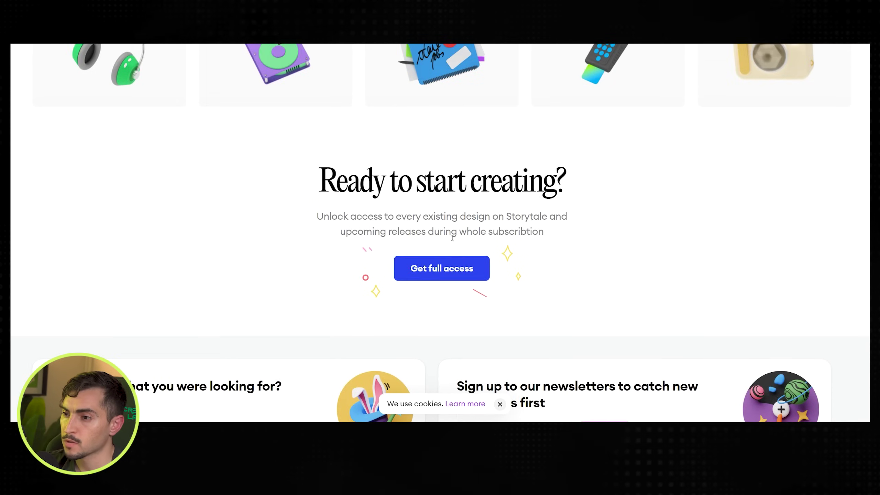
# Switch to illustration assets and scroll through the grid
pyautogui.click(354, 152)
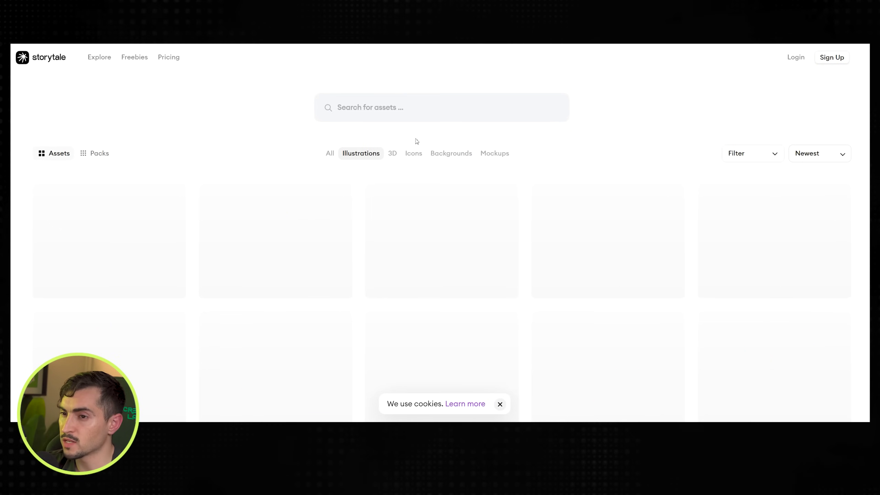
pyautogui.scroll(-10, 447, 225)
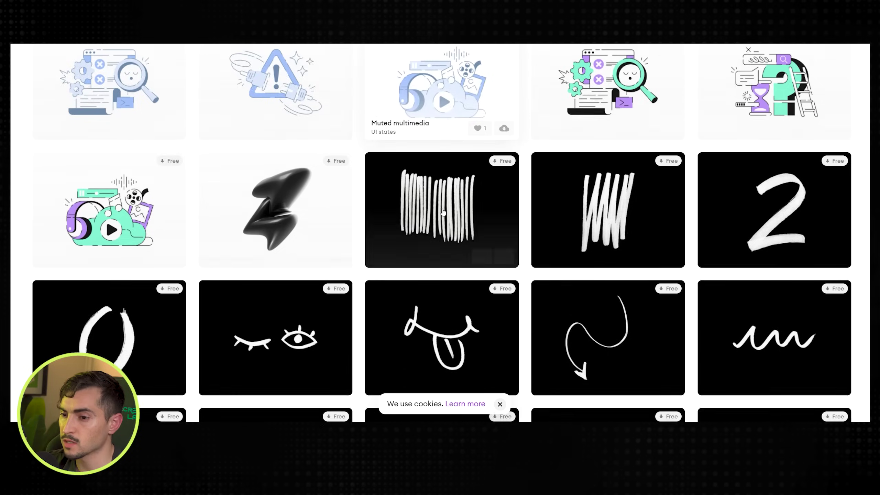
pyautogui.scroll(-20, 451, 225)
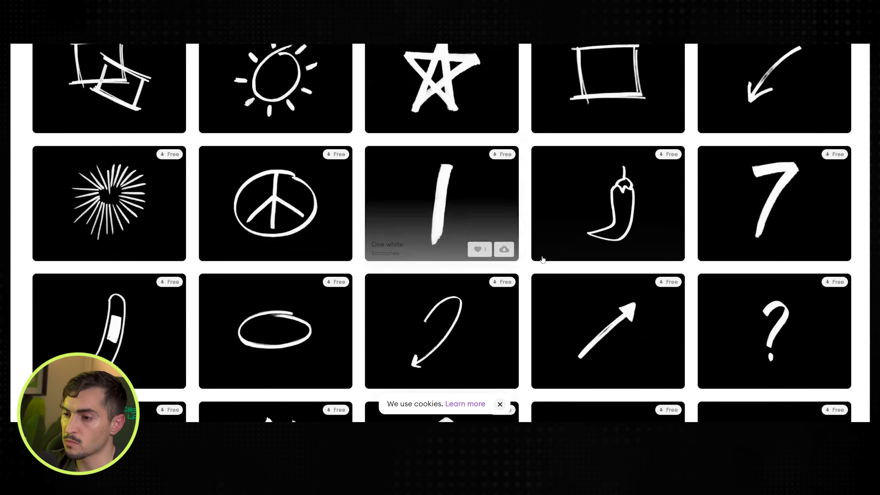
pyautogui.scroll(-20, 482, 250)
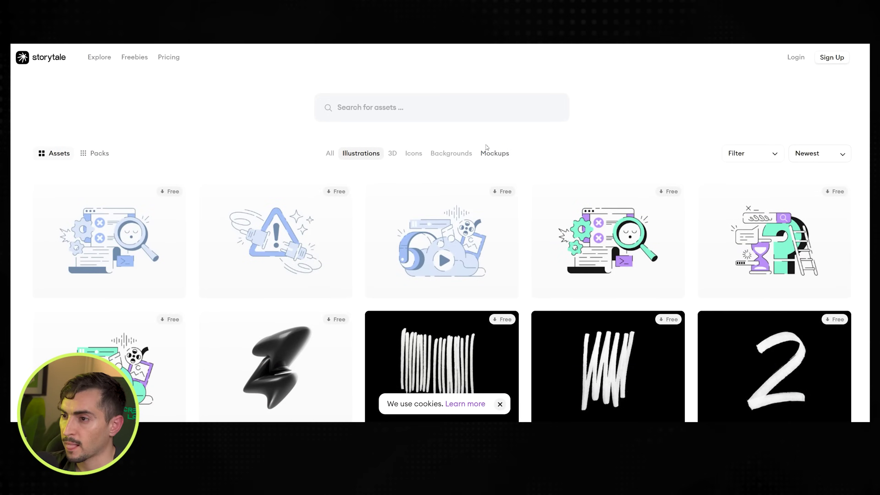
# Switch to mockup assets and look over the grid
pyautogui.click(490, 152)
pyautogui.scroll(-8, 526, 190)
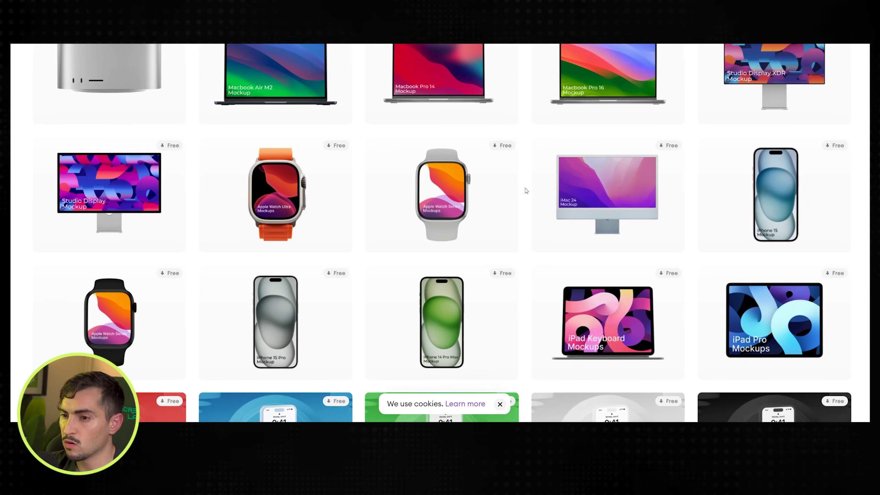
pyautogui.scroll(8, 515, 188)
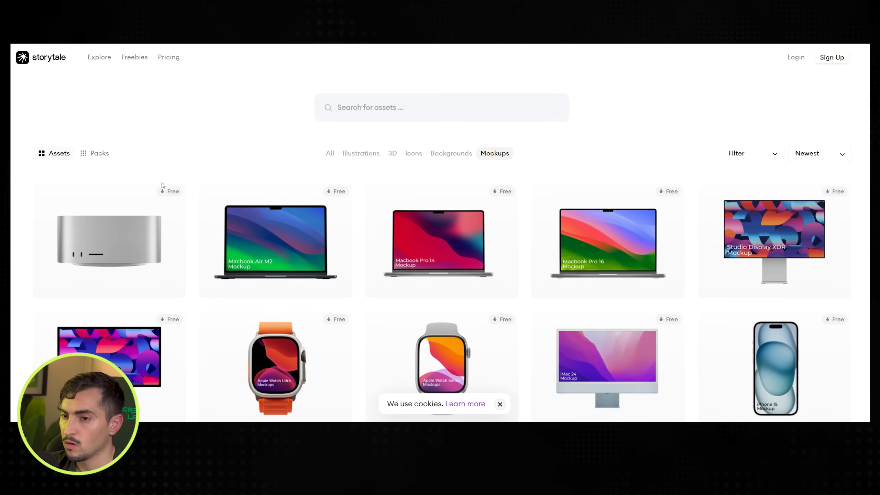
# Switch from single assets to asset packs and scroll through the collections
pyautogui.click(91, 153)
pyautogui.scroll(-10, 550, 230)
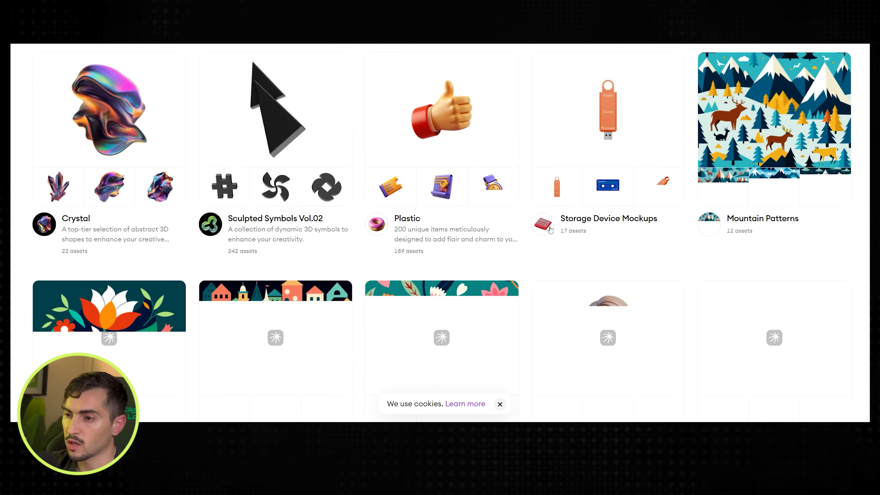
pyautogui.scroll(-6, 550, 231)
pyautogui.scroll(-6, 770, 292)
pyautogui.scroll(2, 769, 292)
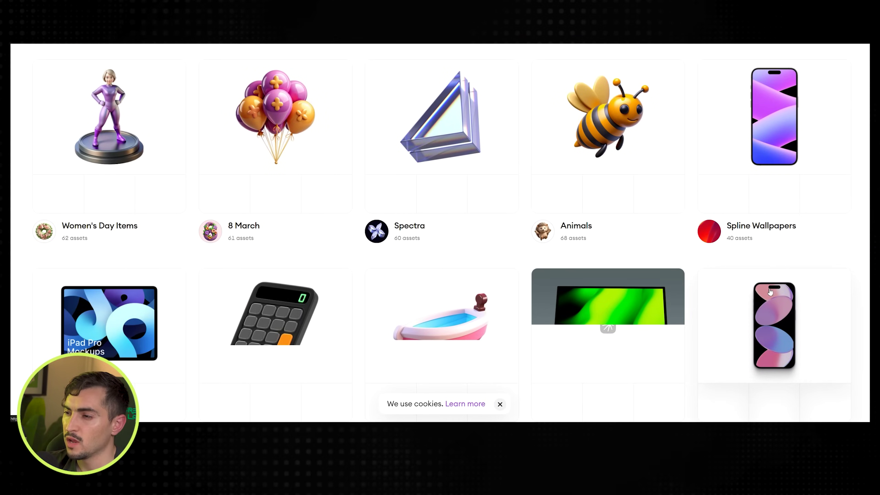
pyautogui.scroll(-10, 769, 292)
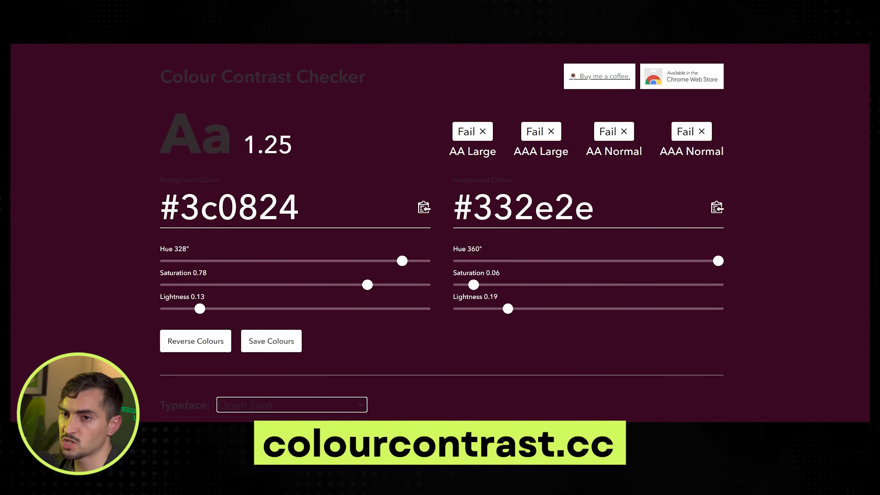
# Reload the checker and drag the background hue, saturation and lightness to near-white #fdfffe
pyautogui.hotkey('ctrl', 'r')
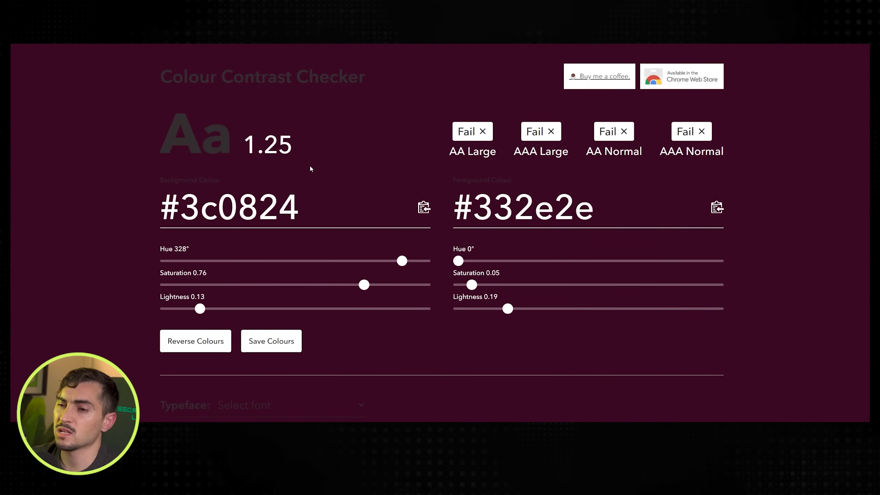
pyautogui.scroll(-1, 247, 213)
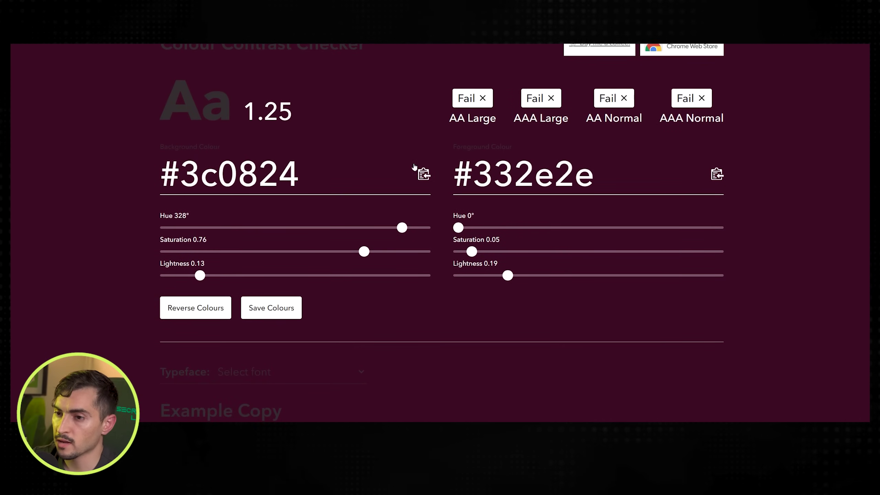
pyautogui.scroll(1, 285, 151)
pyautogui.doubleClick(217, 218)
pyautogui.moveTo(324, 260); pyautogui.dragTo(258, 260)
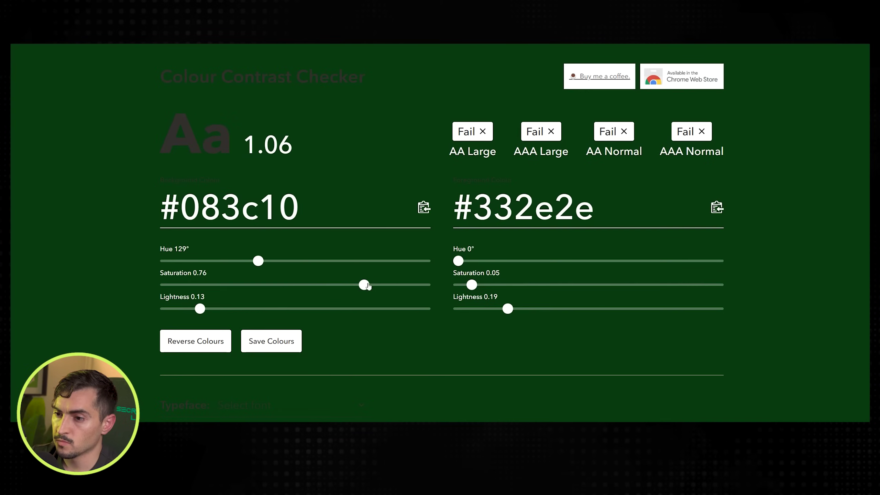
pyautogui.moveTo(365, 286); pyautogui.dragTo(426, 285)
pyautogui.moveTo(206, 310); pyautogui.dragTo(425, 308)
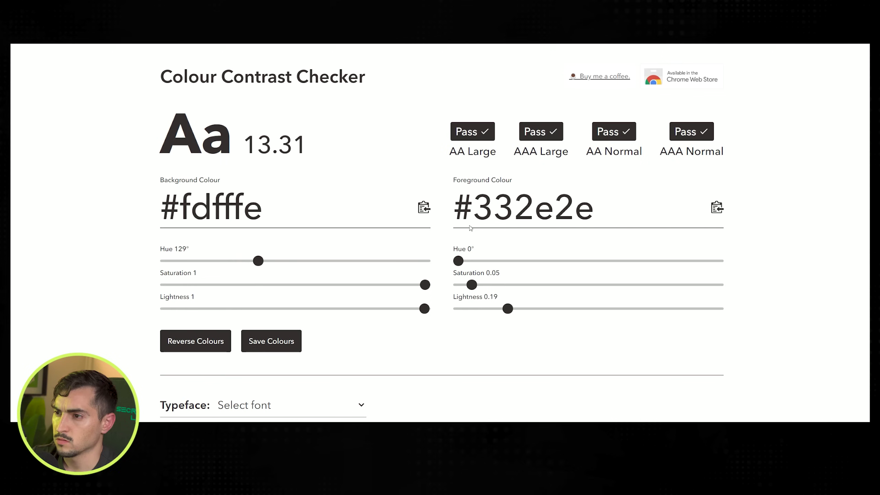
# Try white and darker text colours, settling on a #ce6ece purple foreground
pyautogui.moveTo(521, 151); pyautogui.dragTo(734, 153)
pyautogui.click(689, 153)
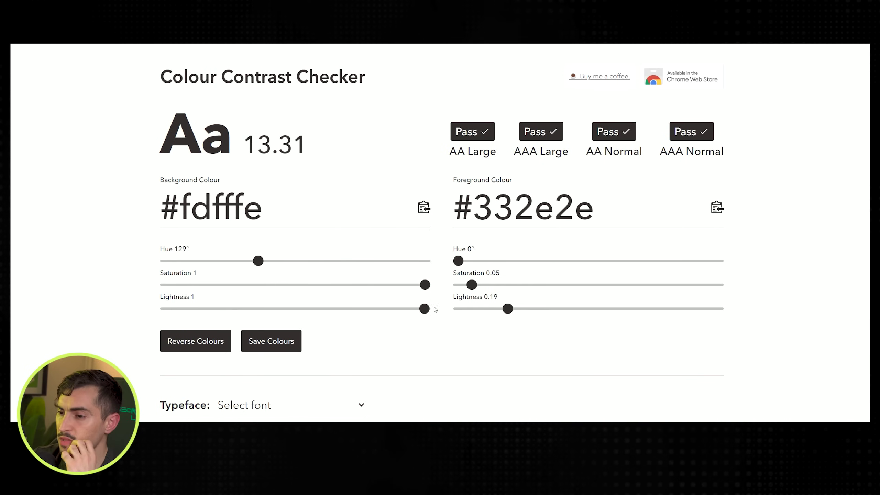
pyautogui.moveTo(508, 308); pyautogui.dragTo(722, 308)
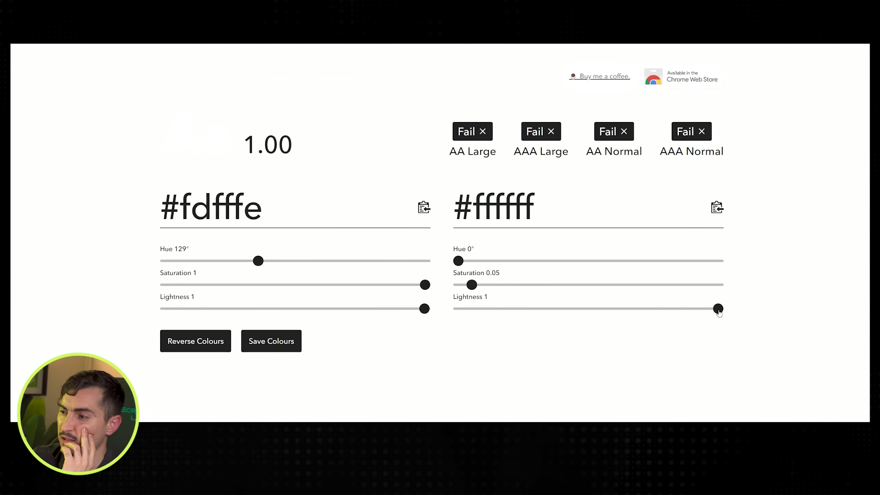
pyautogui.moveTo(718, 308); pyautogui.dragTo(558, 308)
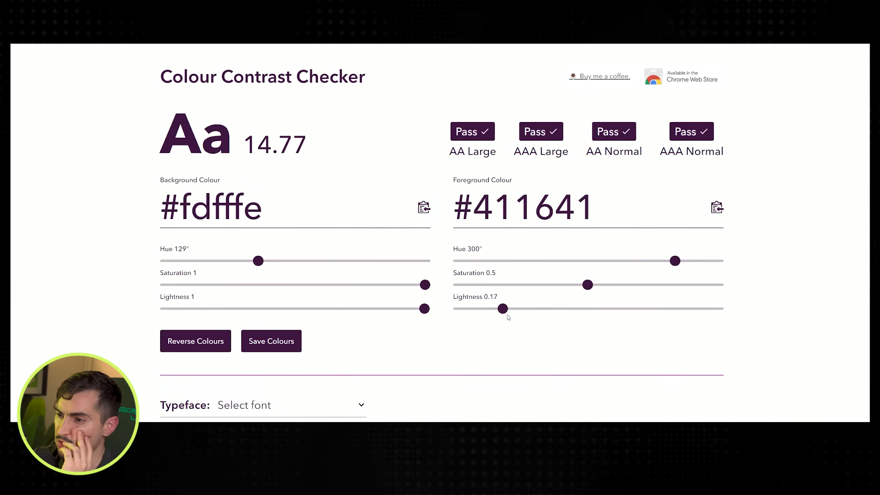
pyautogui.moveTo(503, 308); pyautogui.dragTo(646, 309)
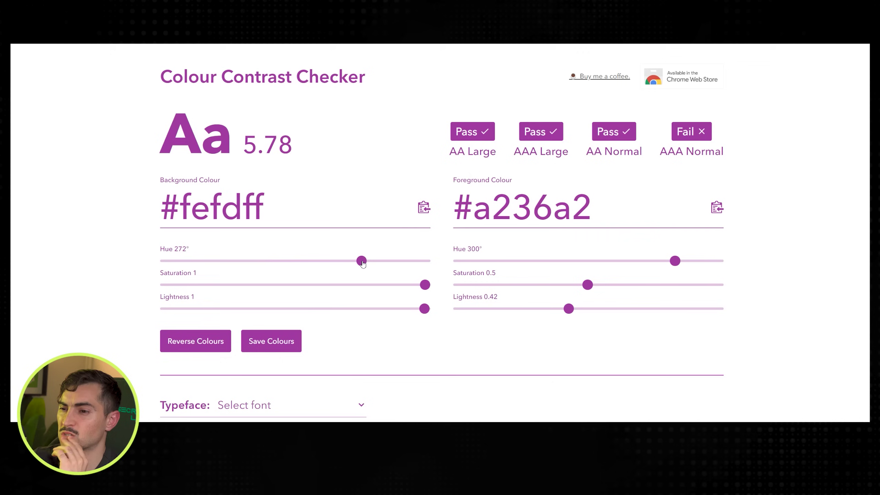
# Set the purple-on-white example copy's typeface to PT Serif
pyautogui.scroll(-5, 362, 264)
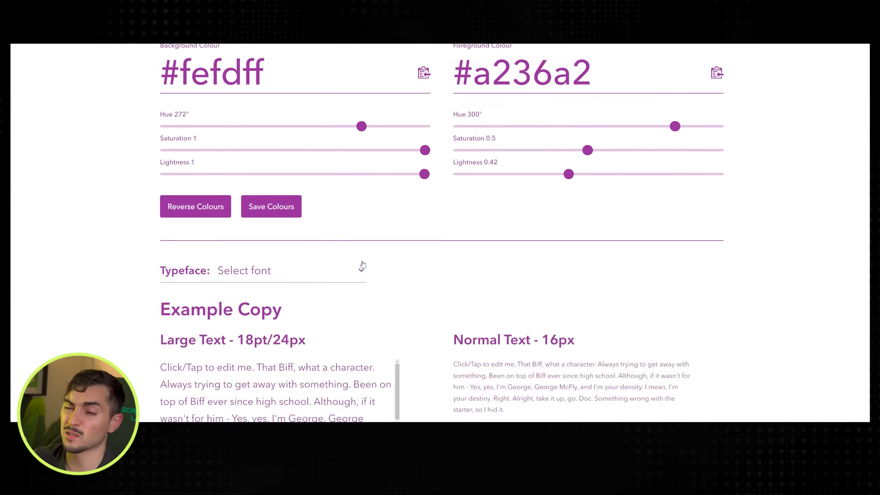
pyautogui.scroll(5, 363, 264)
pyautogui.scroll(-5, 283, 296)
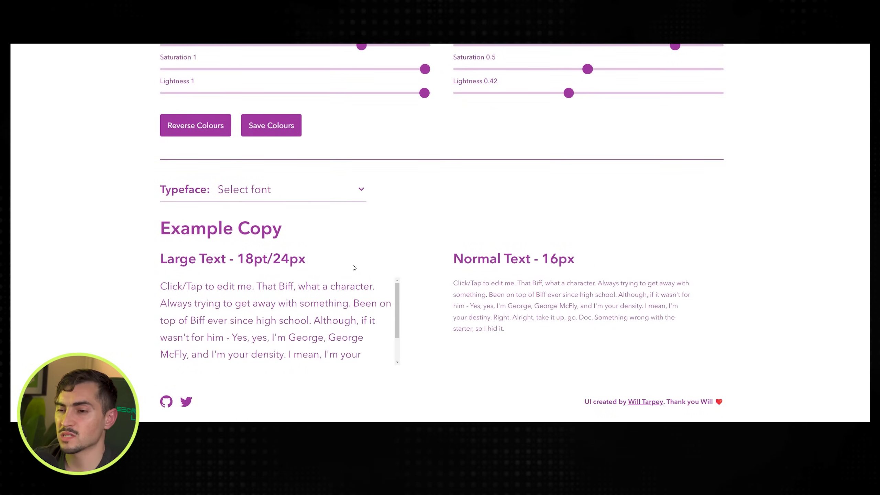
pyautogui.scroll(5, 354, 268)
pyautogui.scroll(-4, 269, 237)
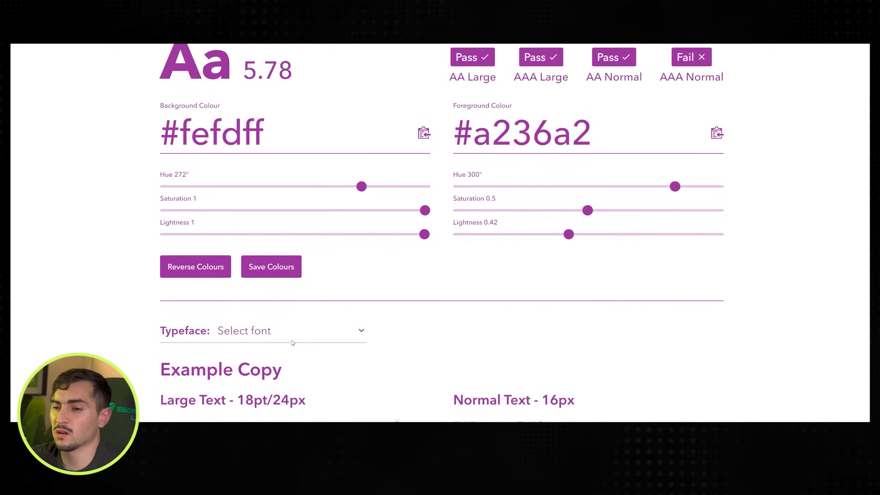
pyautogui.click(269, 237)
pyautogui.scroll(-5, 287, 327)
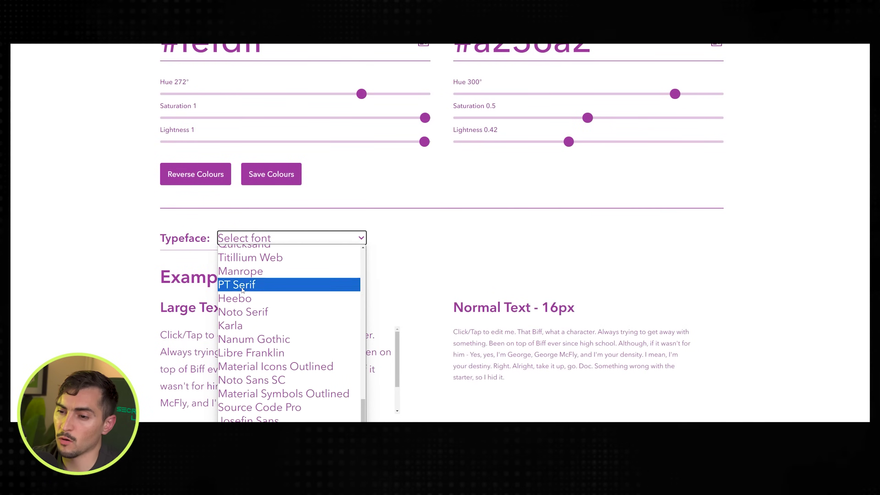
pyautogui.click(256, 285)
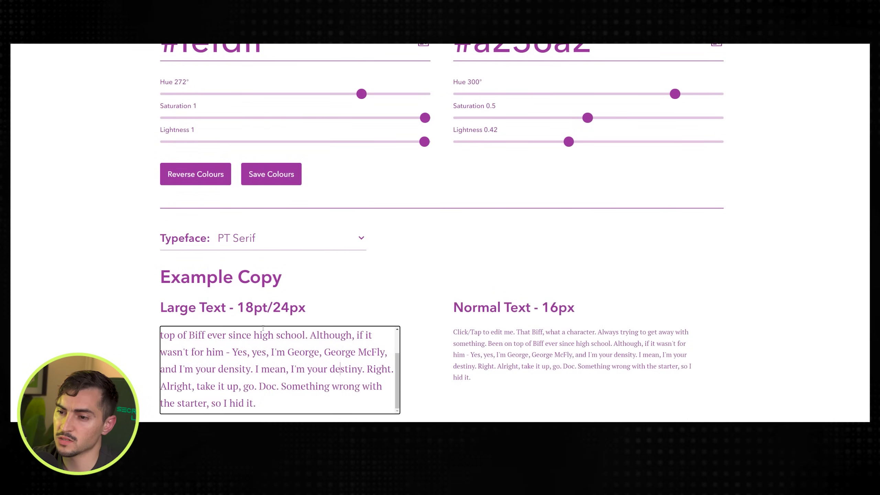
pyautogui.moveTo(161, 334); pyautogui.dragTo(341, 369)
pyautogui.scroll(-1, 498, 322)
pyautogui.scroll(10, 498, 321)
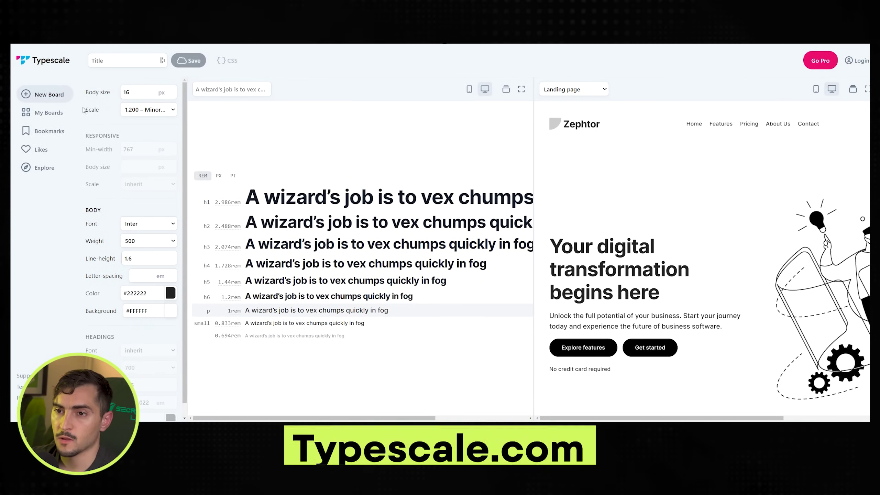
# After trying other ratios, set the scale to 1.250 Major Third with sizes in pixels
pyautogui.click(134, 109)
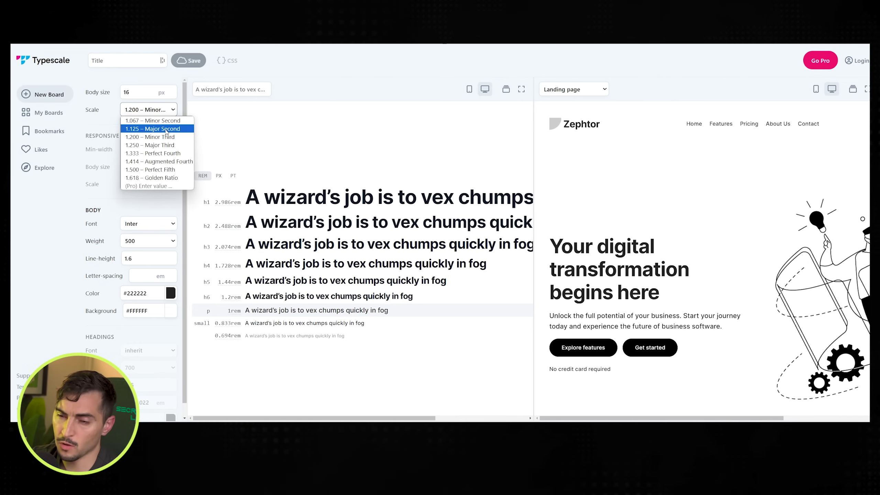
pyautogui.click(163, 145)
pyautogui.click(140, 110)
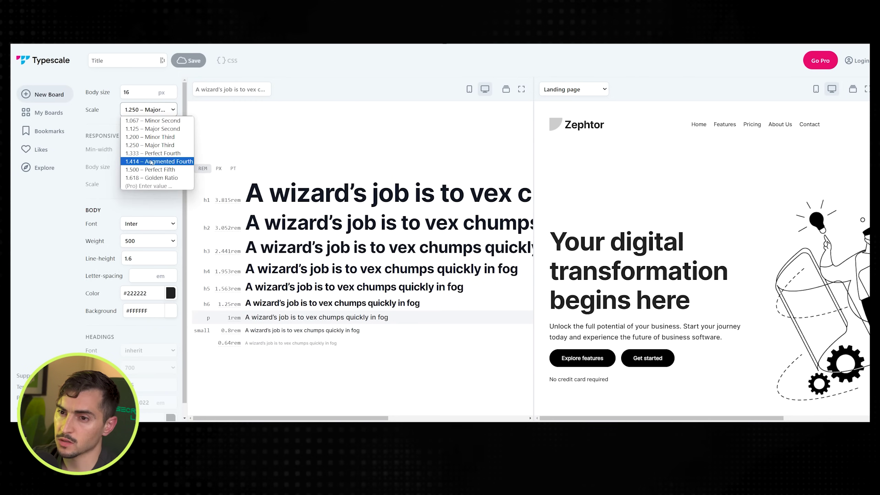
pyautogui.click(156, 169)
pyautogui.click(149, 110)
pyautogui.click(155, 137)
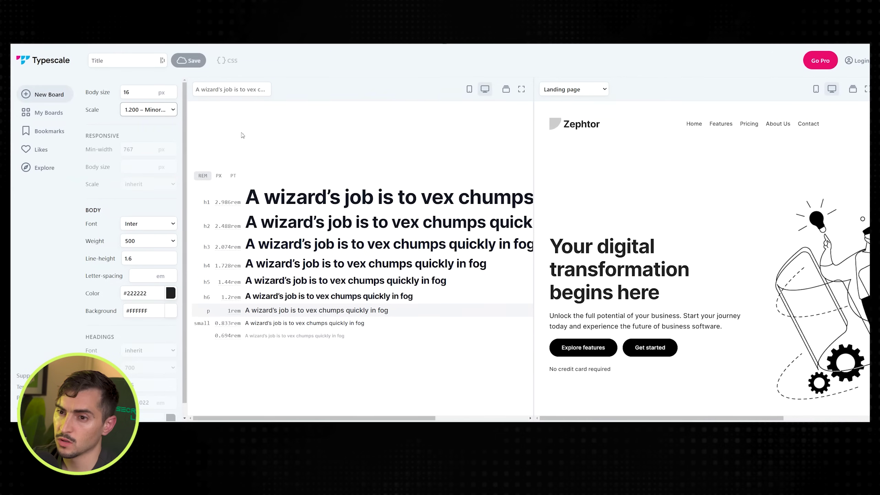
pyautogui.click(159, 111)
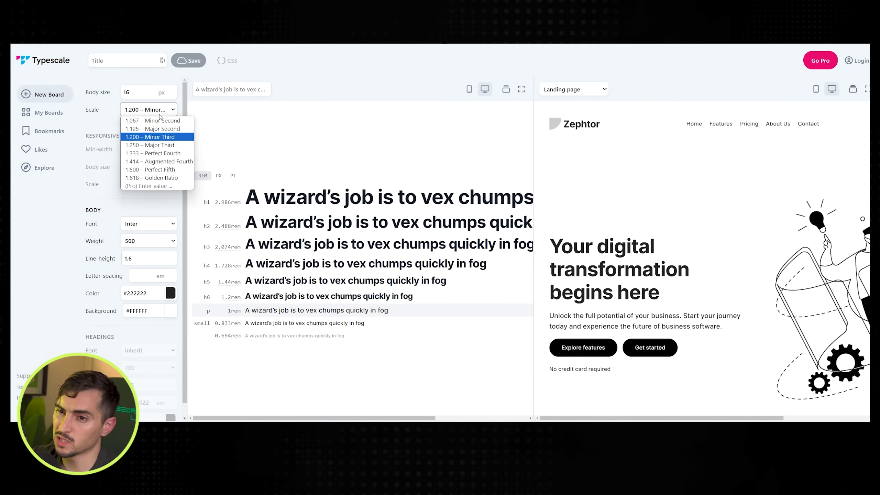
pyautogui.click(159, 145)
pyautogui.click(225, 169)
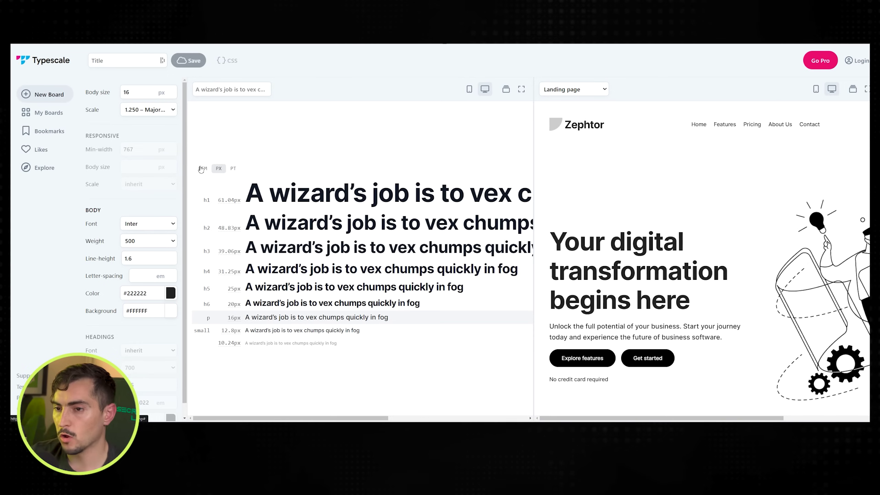
# Toggle the landing preview between mobile and desktop, then hide it to widen the scale pane
pyautogui.moveTo(228, 205)
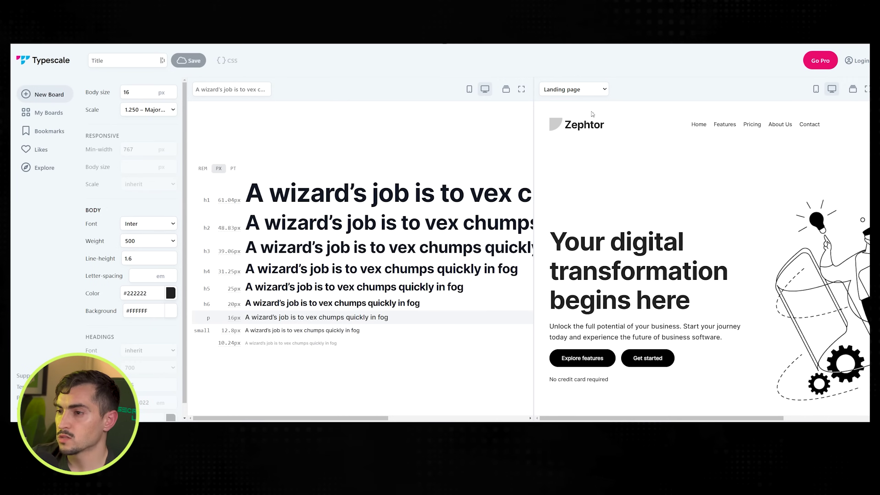
pyautogui.click(817, 90)
pyautogui.scroll(-15, 810, 127)
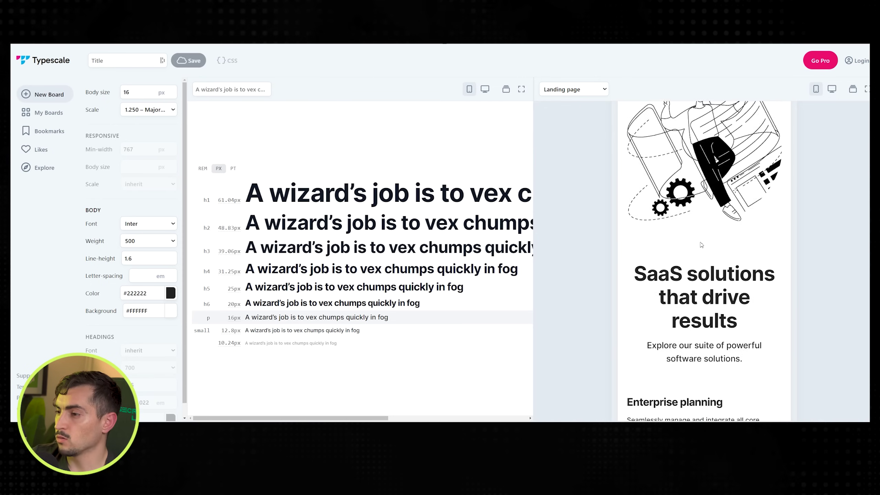
pyautogui.click(831, 89)
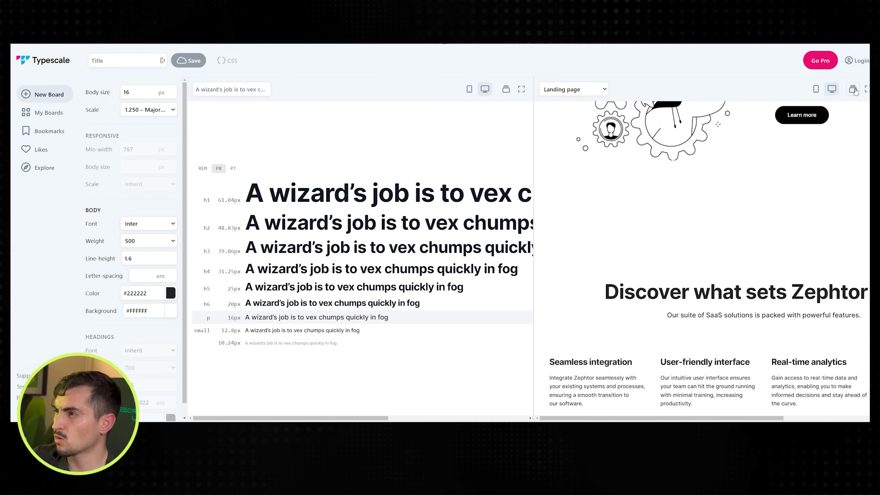
pyautogui.click(866, 89)
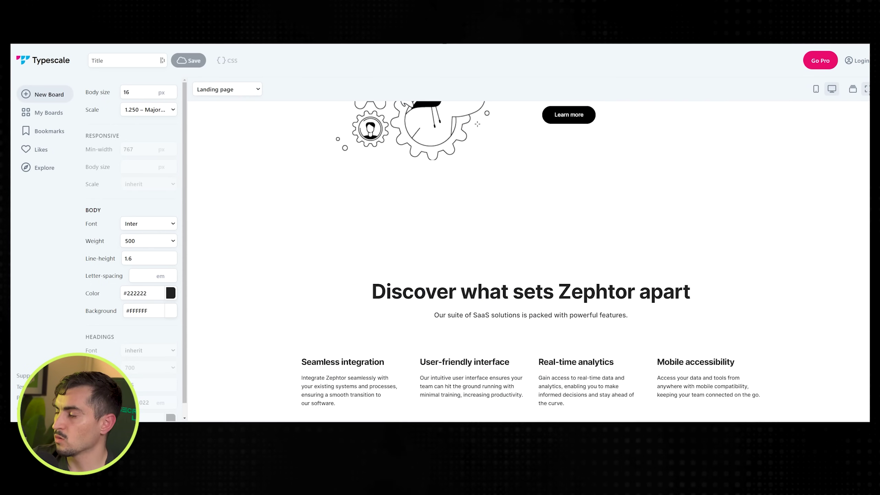
pyautogui.click(866, 89)
pyautogui.click(524, 89)
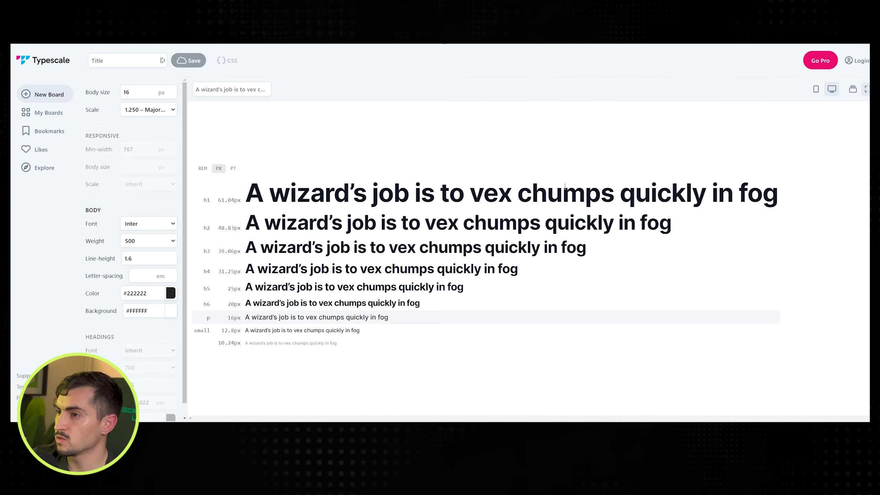
# Replace the sample text with 'hello world Im a designer' in Iceland, weight 400
pyautogui.tripleClick(241, 89)
pyautogui.write('hello world Im a designer')
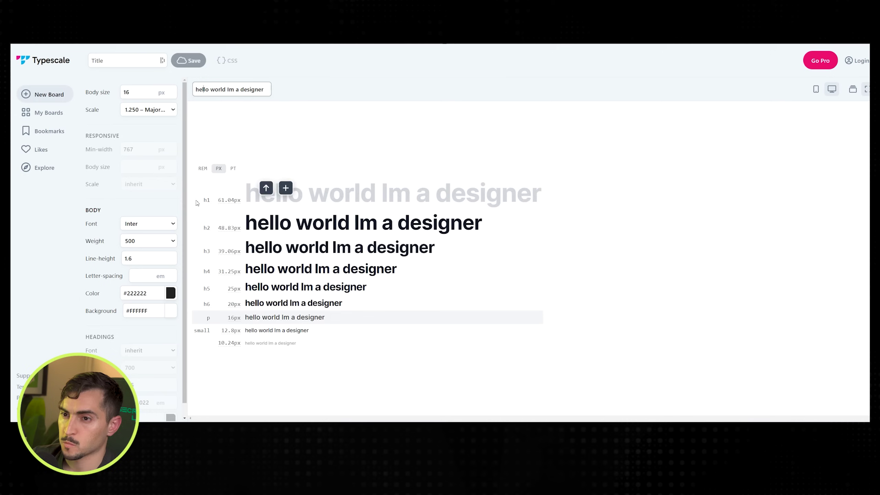
pyautogui.click(149, 224)
pyautogui.click(185, 262)
pyautogui.click(152, 242)
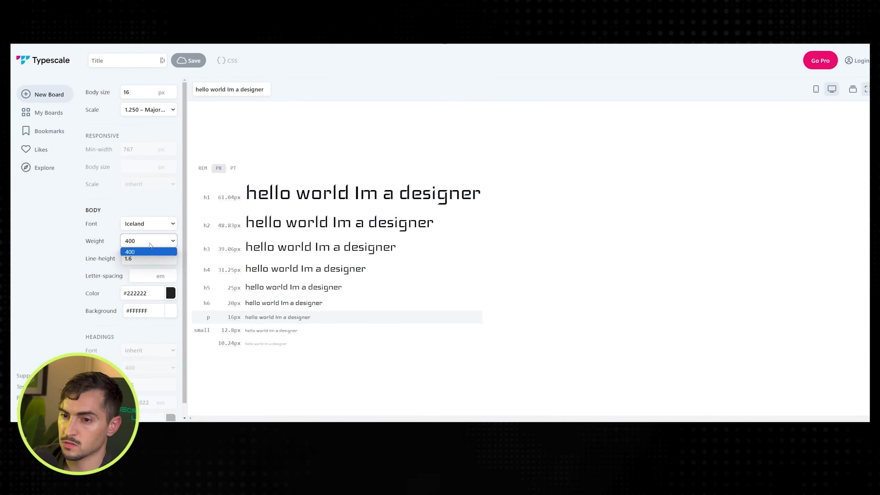
pyautogui.click(153, 248)
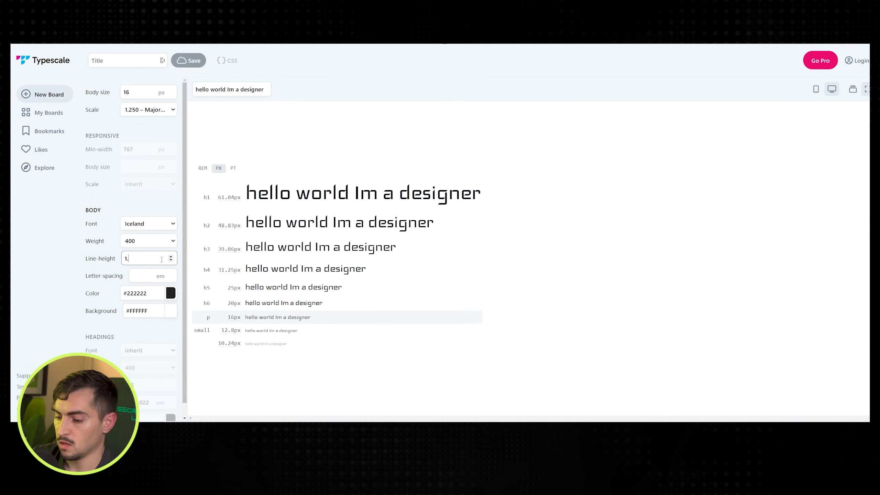
# Set the body text colour to dark plum #2f1b36
pyautogui.click(170, 292)
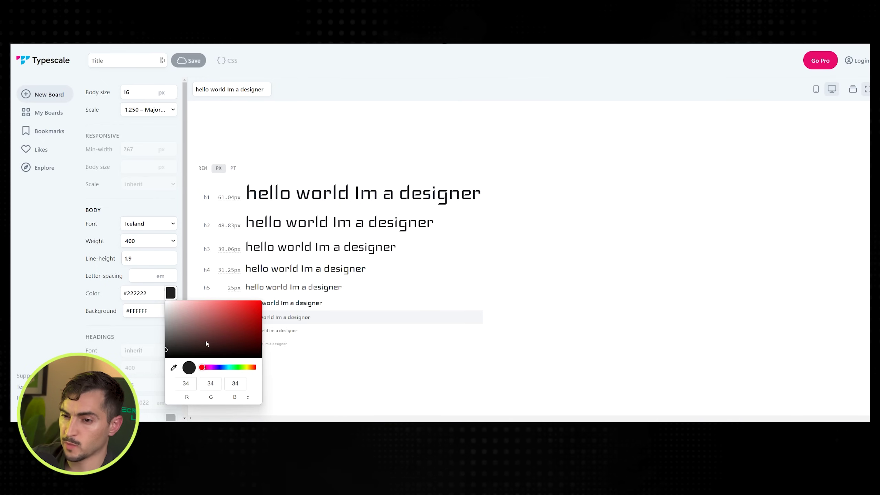
pyautogui.click(241, 334)
pyautogui.click(213, 367)
pyautogui.click(257, 323)
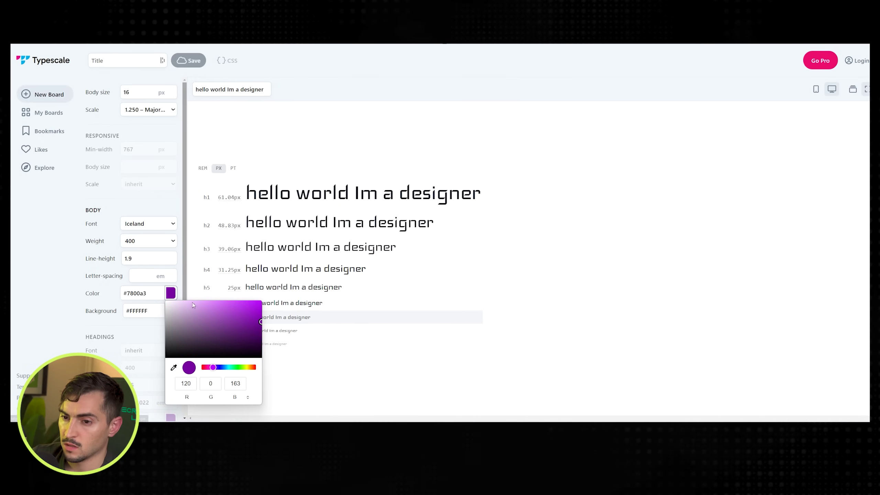
pyautogui.click(212, 347)
pyautogui.click(322, 239)
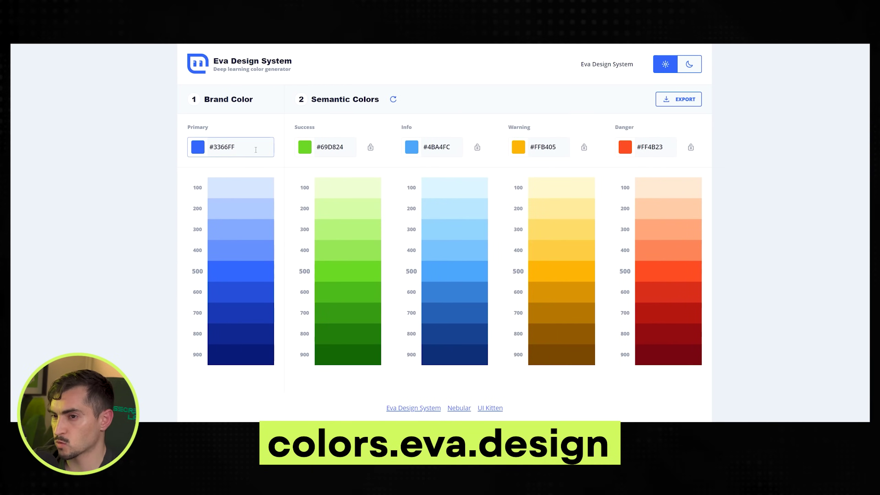
# In Eva Design System, make the primary colour teal #489195 and copy its 600 shade
pyautogui.click(243, 146)
pyautogui.click(193, 145)
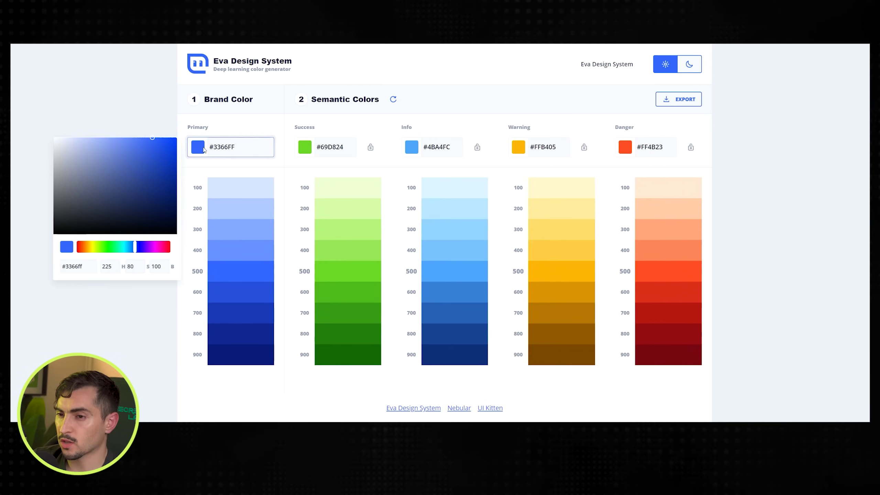
pyautogui.moveTo(135, 246)
pyautogui.mouseDown()
pyautogui.moveTo(147, 247)
pyautogui.moveTo(125, 250)
pyautogui.mouseUp()
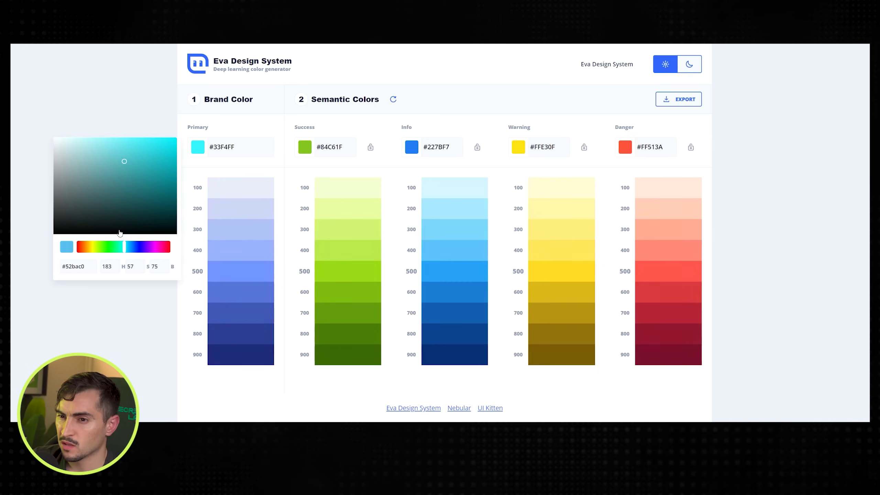
pyautogui.moveTo(119, 175); pyautogui.dragTo(122, 179)
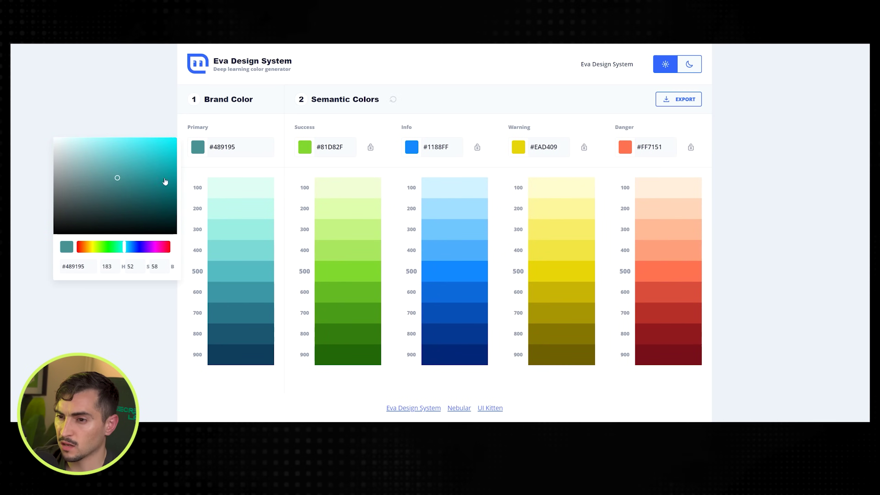
pyautogui.click(273, 175)
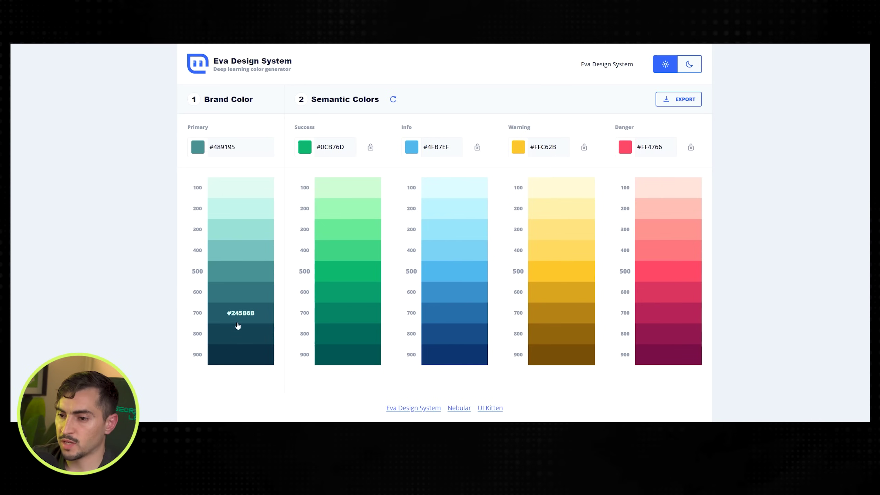
pyautogui.click(242, 295)
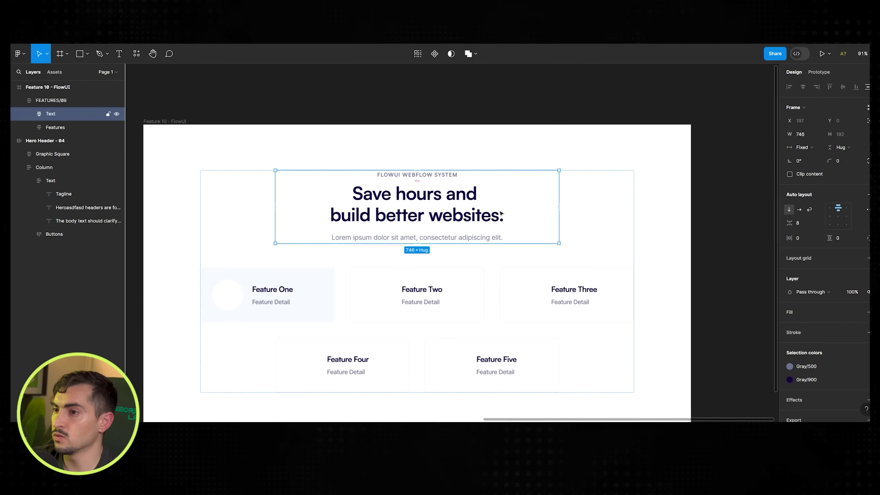
# In Figma, apply the teal fill to the 'Save hours and build better websites.' heading
pyautogui.scroll(3, 464, 184)
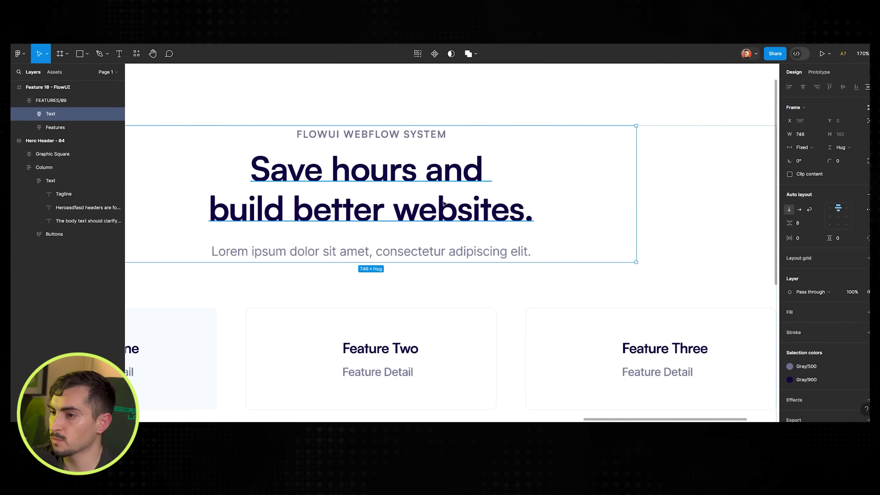
pyautogui.doubleClick(412, 212)
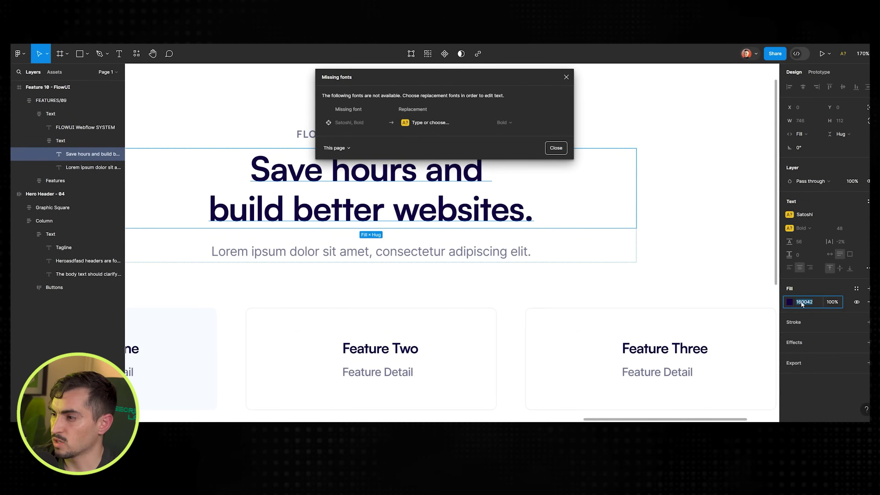
pyautogui.press('Return')
pyautogui.click(701, 183)
pyautogui.scroll(-5, 701, 182)
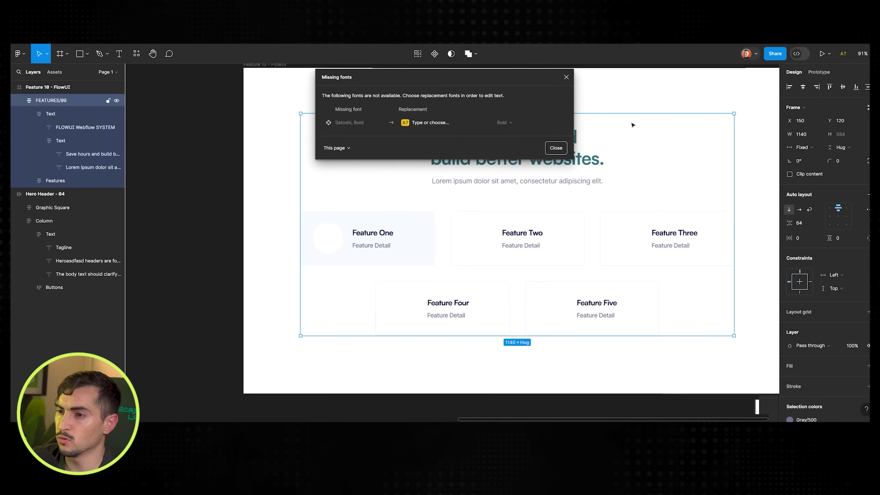
pyautogui.click(566, 77)
pyautogui.hscroll(4, 663, 87)
pyautogui.scroll(2, 663, 87)
pyautogui.click(642, 107)
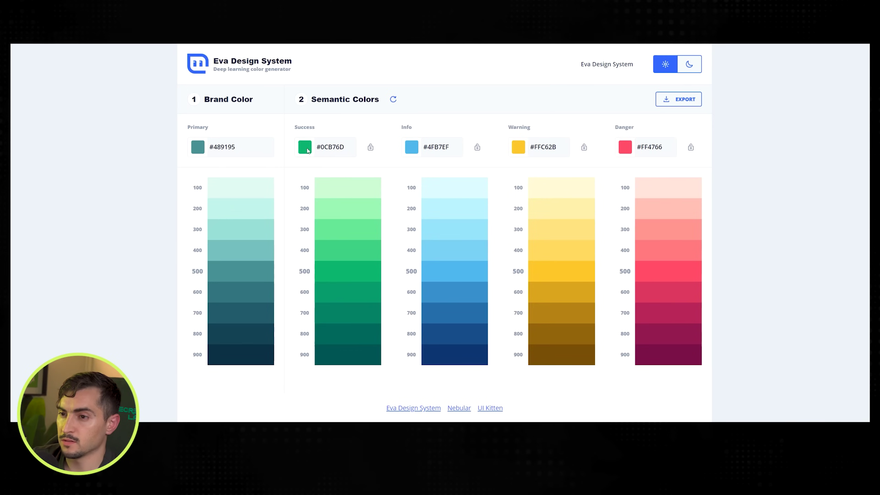
# Shift the Success colour's hue from green toward yellow
pyautogui.click(196, 146)
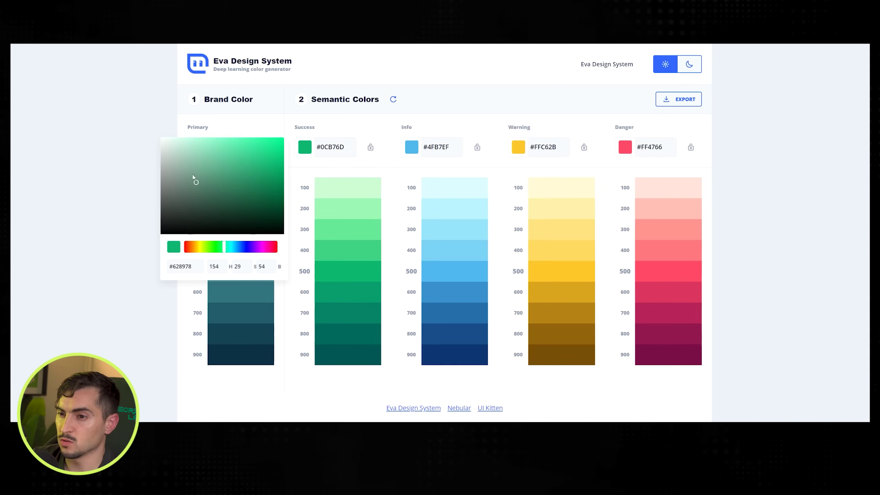
pyautogui.click(305, 147)
pyautogui.moveTo(301, 247)
pyautogui.mouseDown()
pyautogui.moveTo(291, 247)
pyautogui.moveTo(311, 247)
pyautogui.mouseUp()
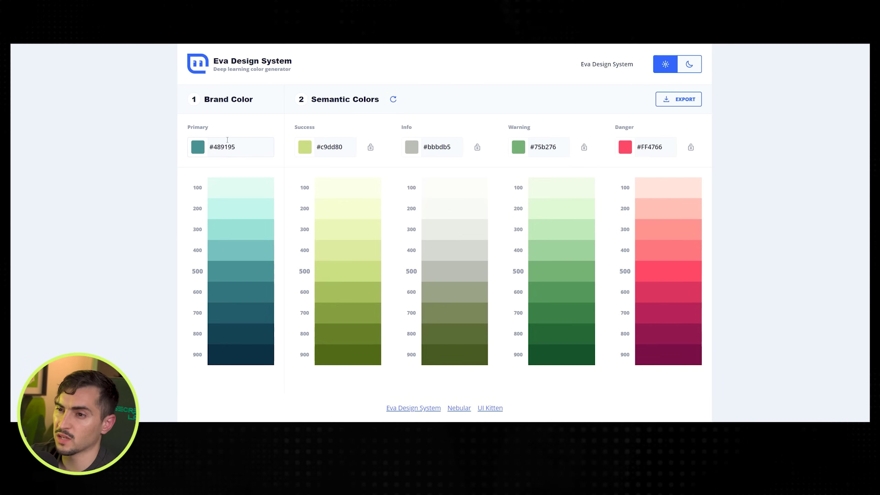
# Preview the palette in dark mode and save it as a JPEG image
pyautogui.click(695, 107)
pyautogui.click(690, 64)
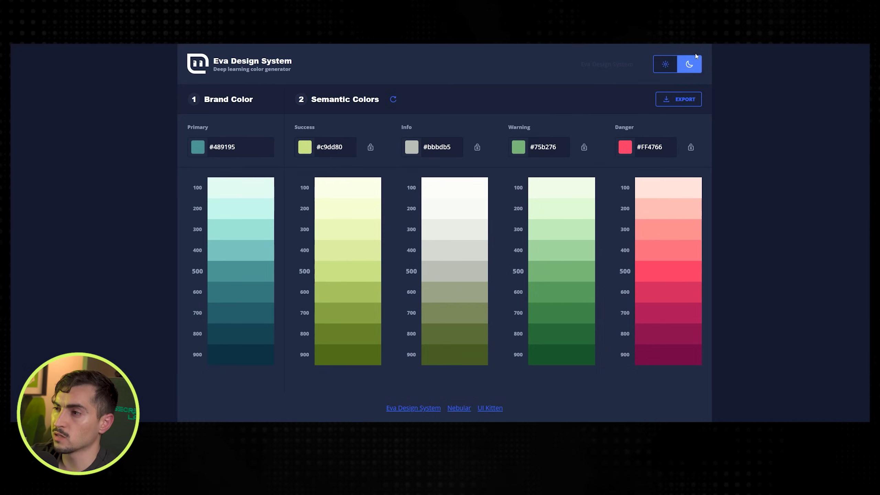
pyautogui.click(670, 101)
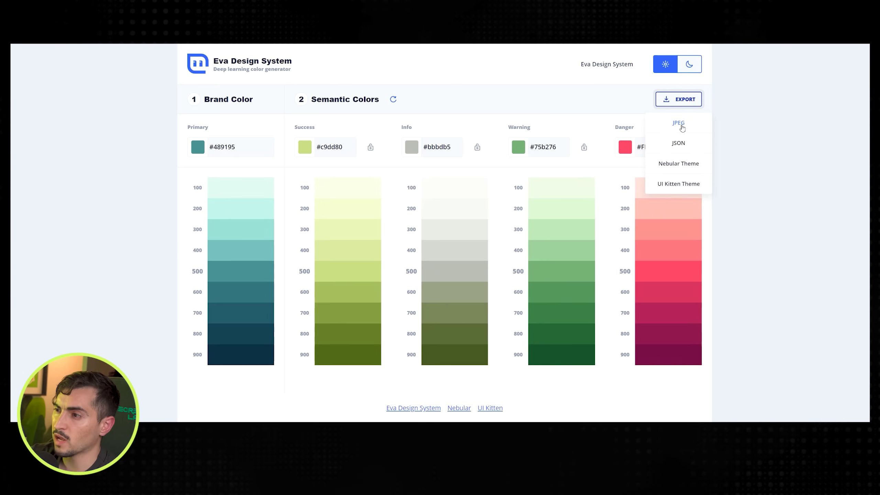
pyautogui.click(680, 126)
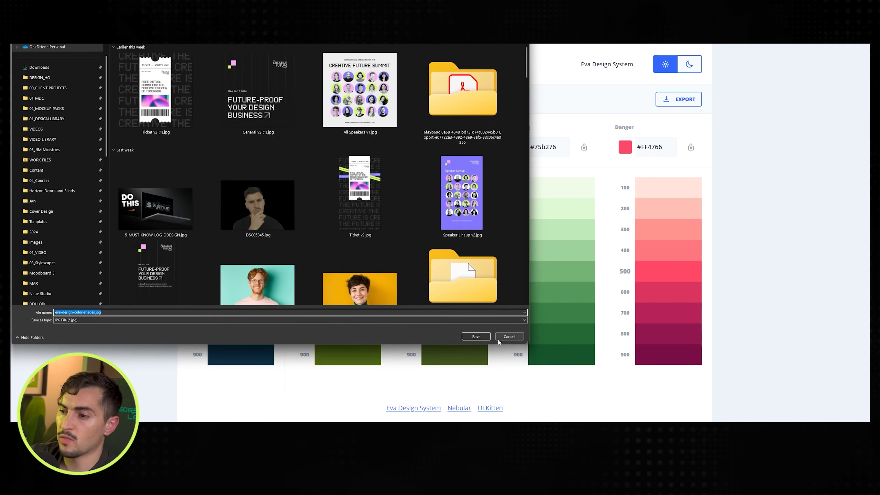
pyautogui.click(482, 339)
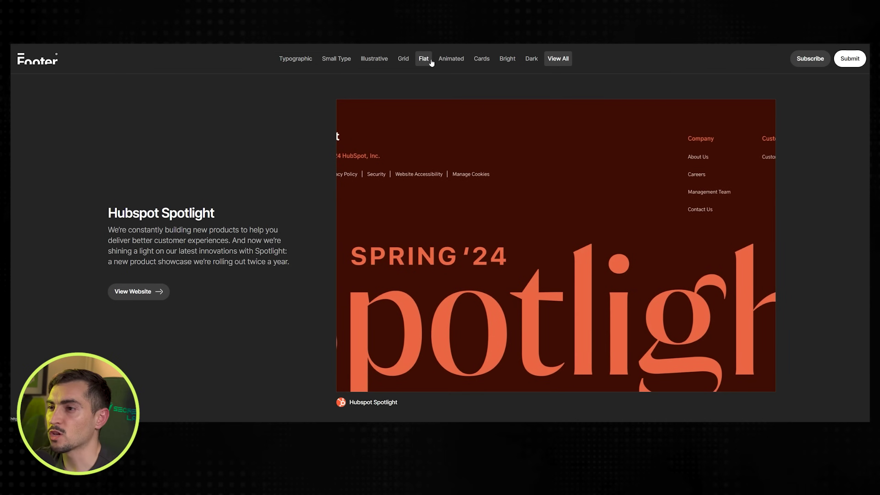
# Browse the Grid footers and view the Artifact Design Engineered footer
pyautogui.click(402, 58)
pyautogui.scroll(-15, 620, 241)
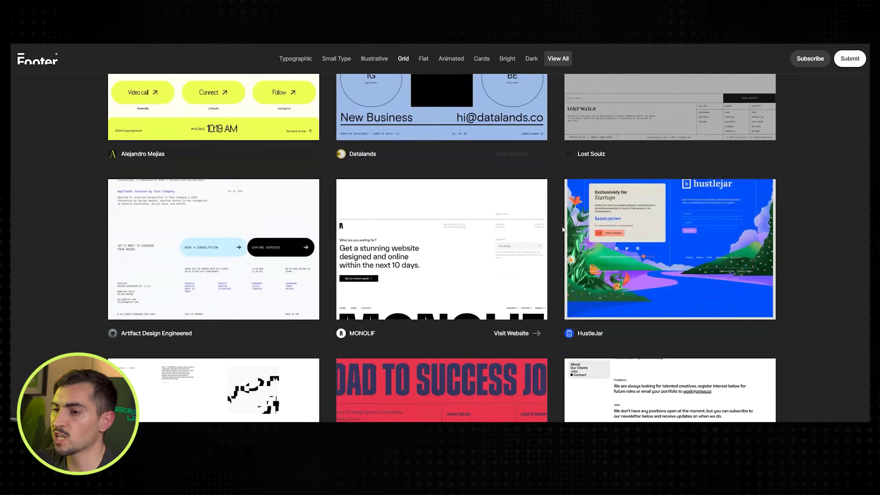
pyautogui.scroll(-5, 626, 199)
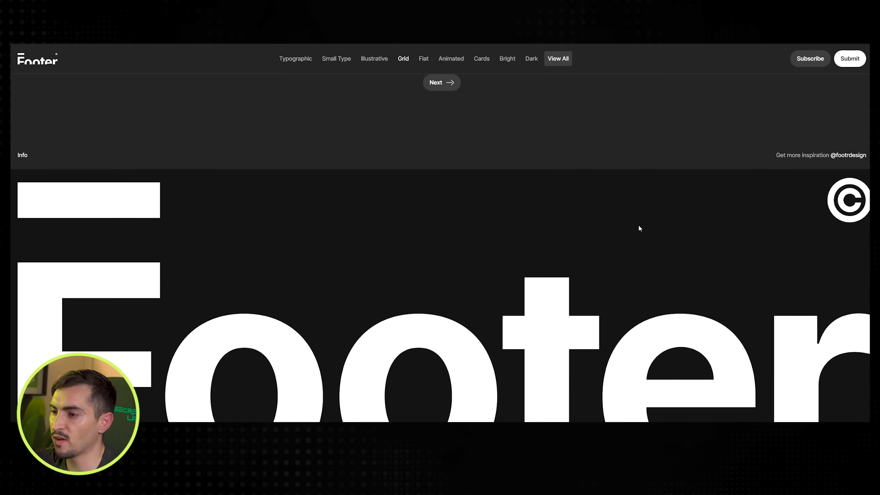
pyautogui.scroll(10, 638, 225)
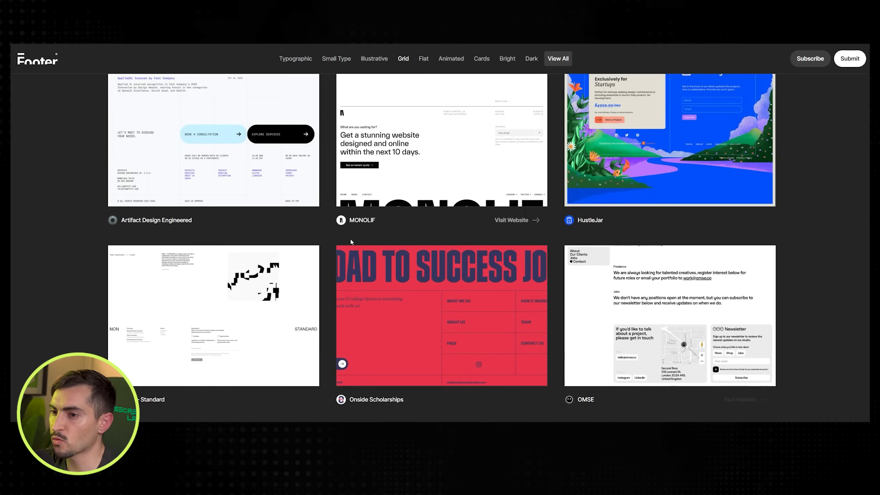
pyautogui.click(249, 161)
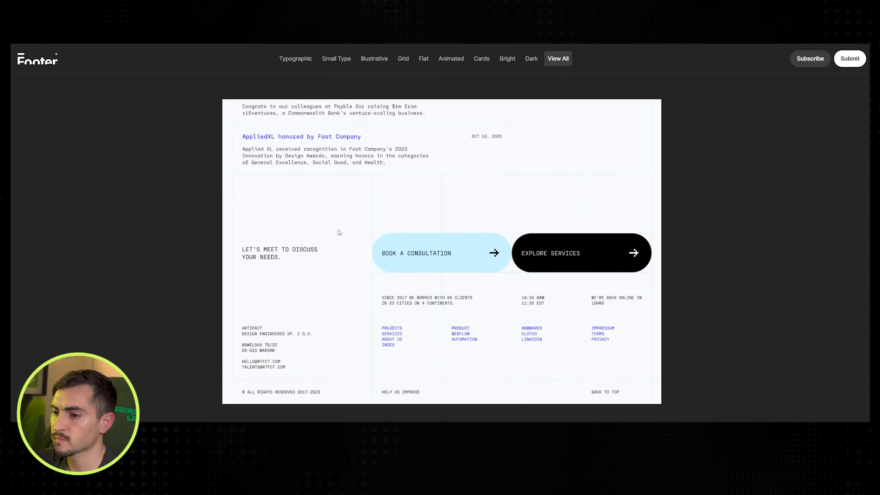
pyautogui.scroll(-10, 421, 281)
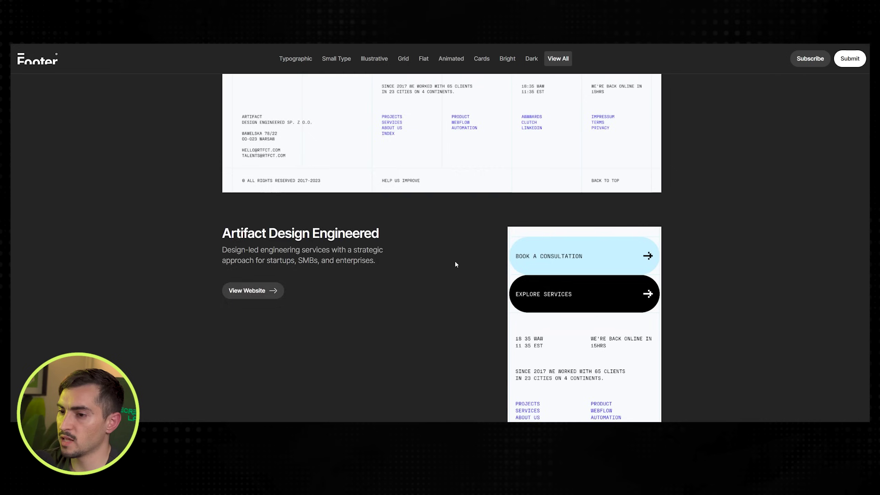
pyautogui.scroll(-7, 347, 188)
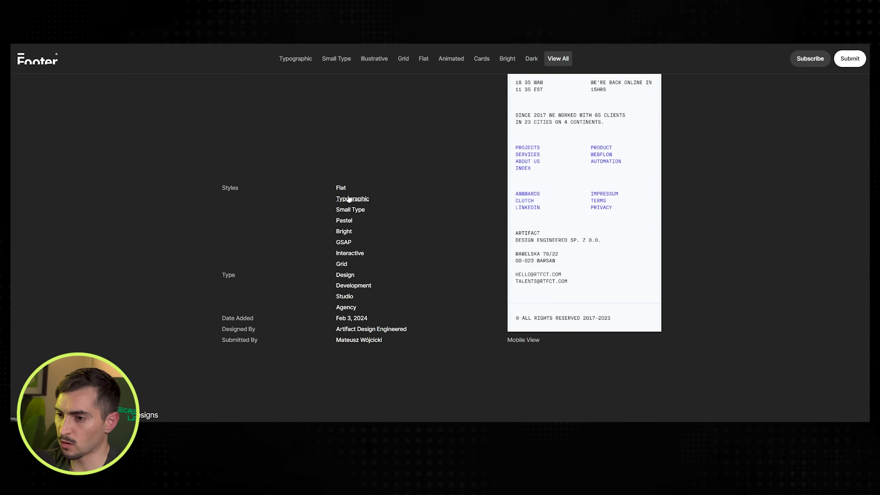
pyautogui.scroll(5, 450, 194)
pyautogui.scroll(-10, 484, 220)
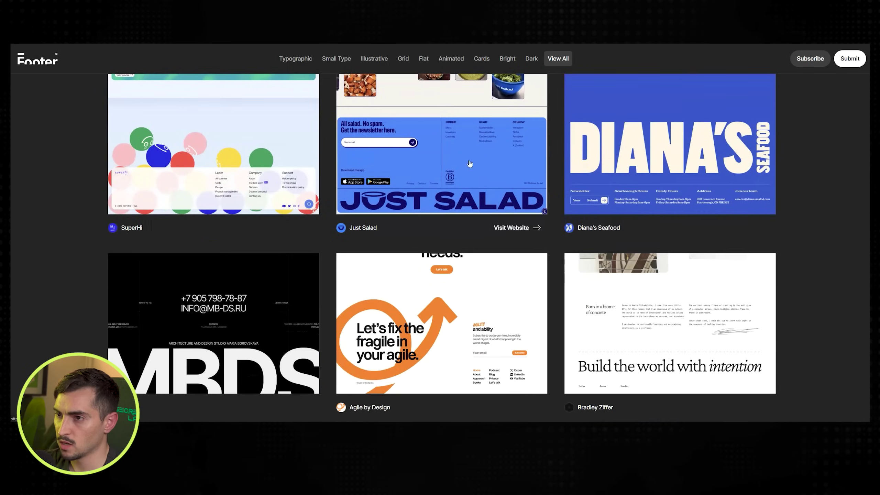
pyautogui.scroll(-7, 554, 163)
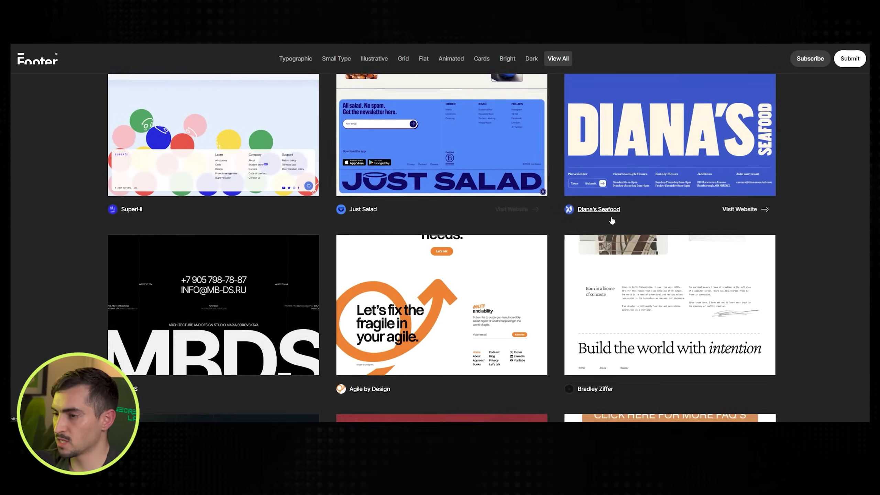
# Open the Animated category's Agile by Design footer and visit its live website
pyautogui.click(460, 59)
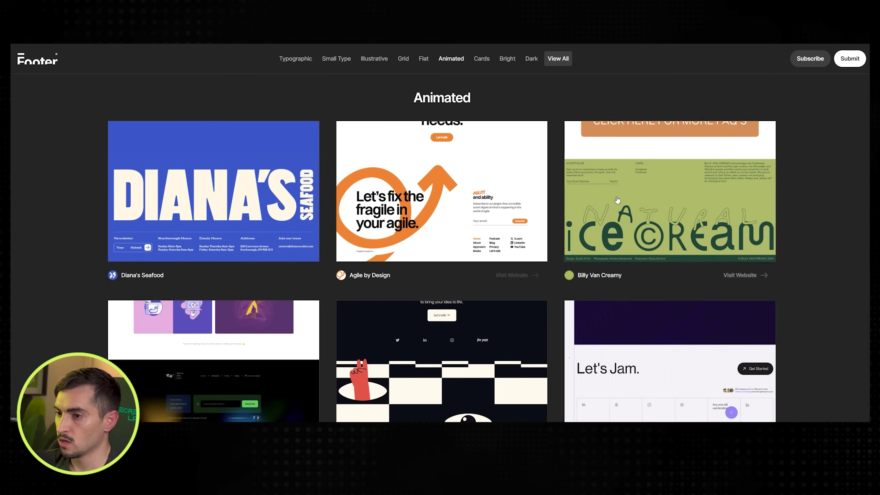
pyautogui.click(415, 207)
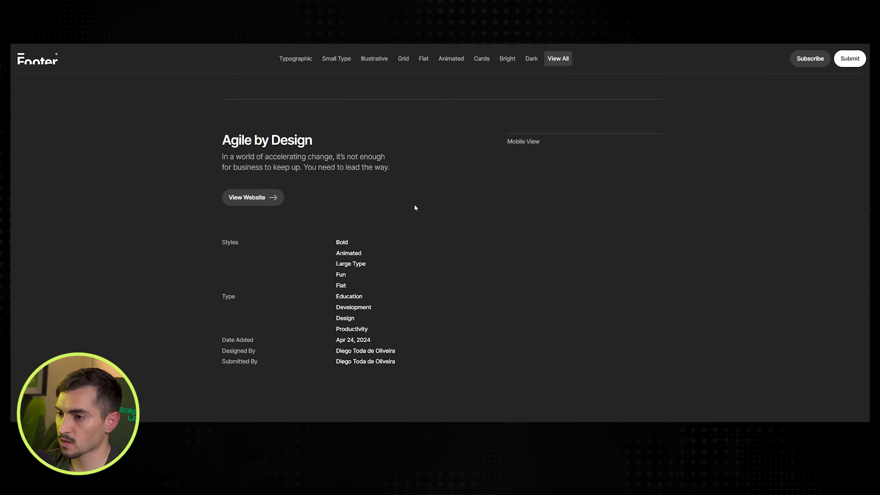
pyautogui.scroll(-8, 477, 204)
pyautogui.scroll(2, 477, 204)
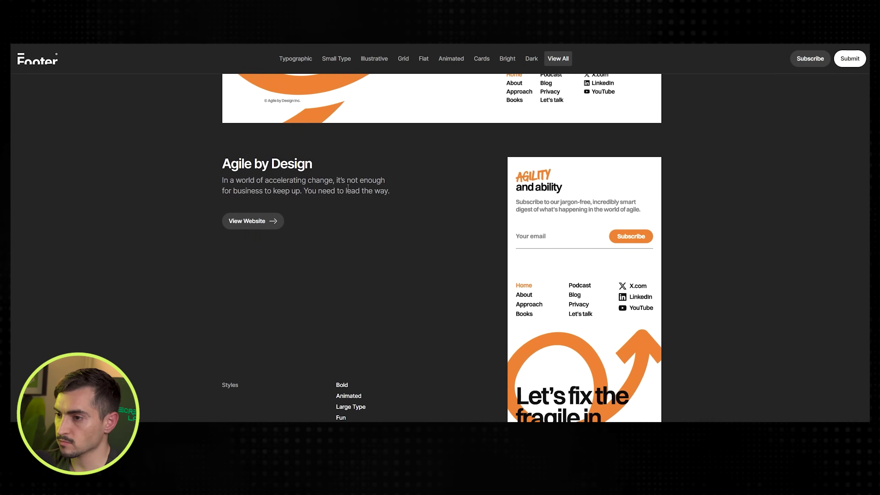
pyautogui.click(252, 220)
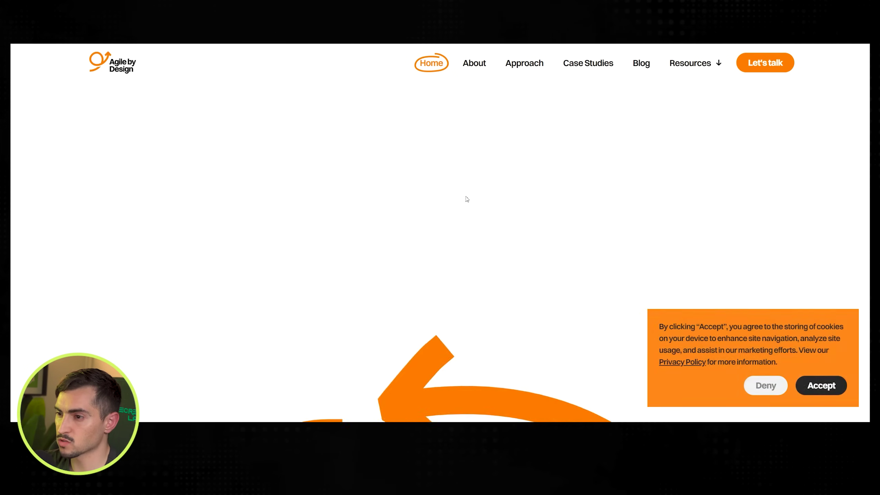
pyautogui.scroll(-5, 466, 193)
pyautogui.scroll(-15, 472, 193)
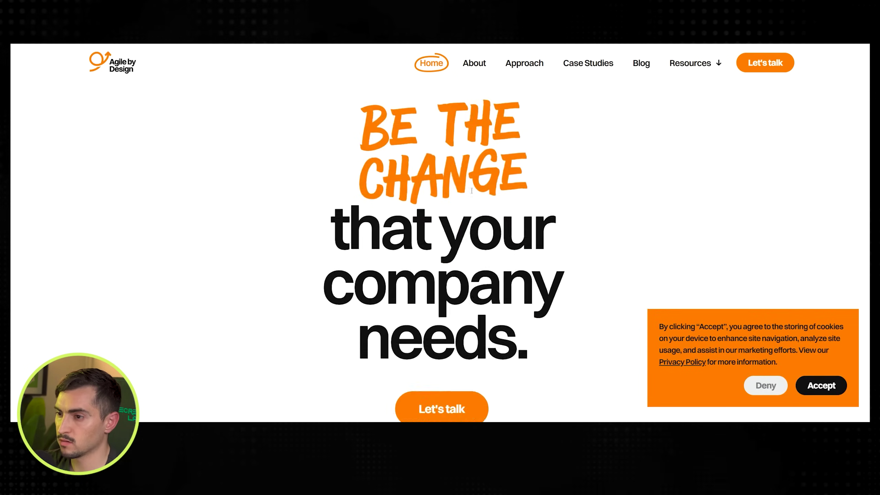
pyautogui.scroll(3, 471, 193)
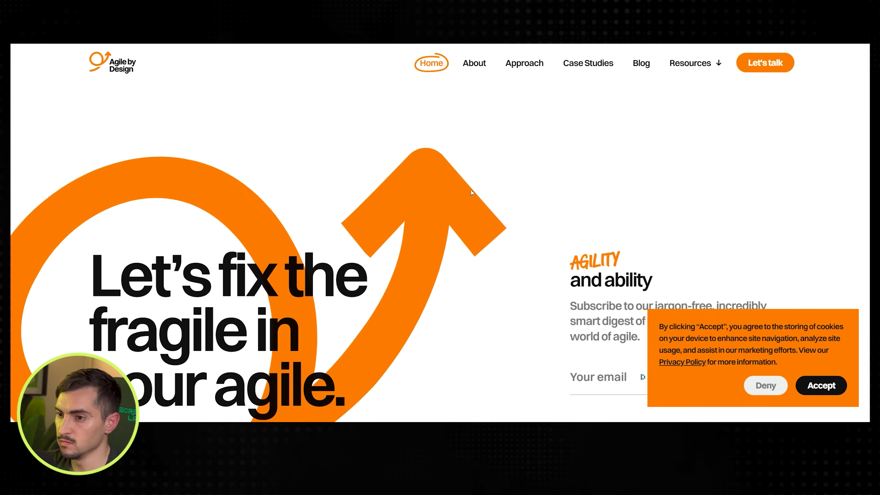
pyautogui.scroll(-3, 371, 218)
pyautogui.scroll(6, 371, 218)
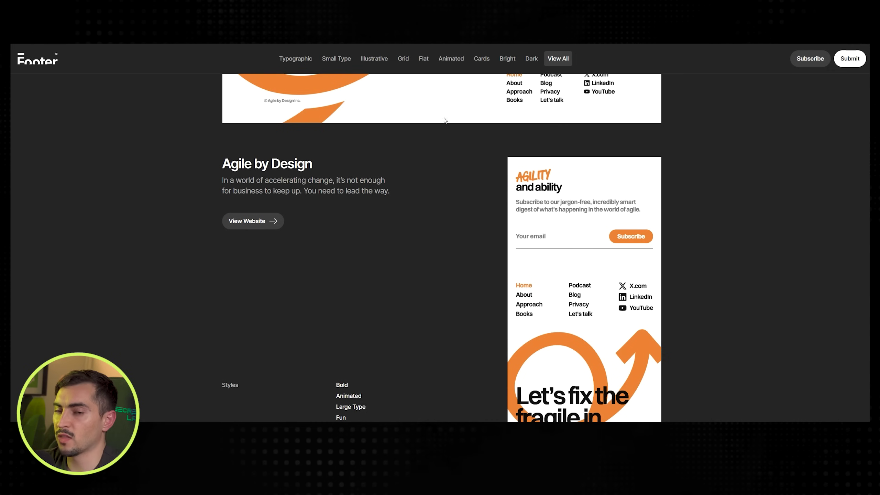
pyautogui.scroll(5, 444, 120)
# Keep Upscale as the magic spell and load a picture from Downloads as input
pyautogui.click(298, 58)
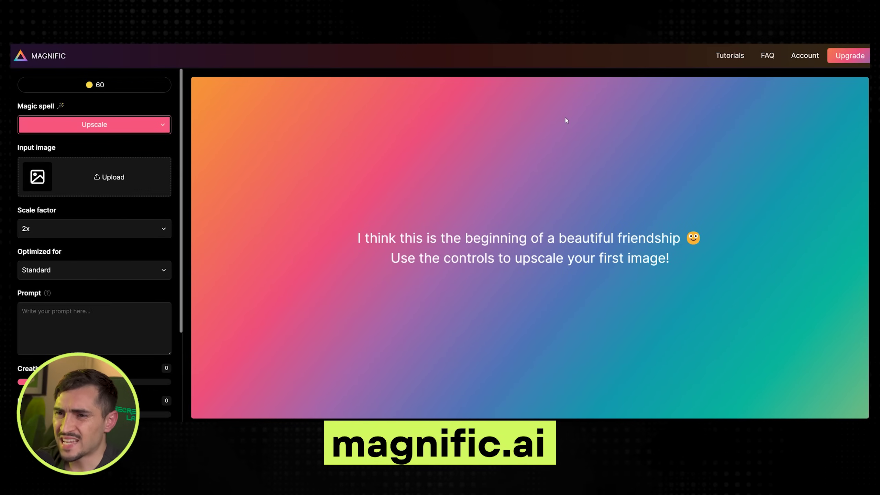
pyautogui.click(149, 123)
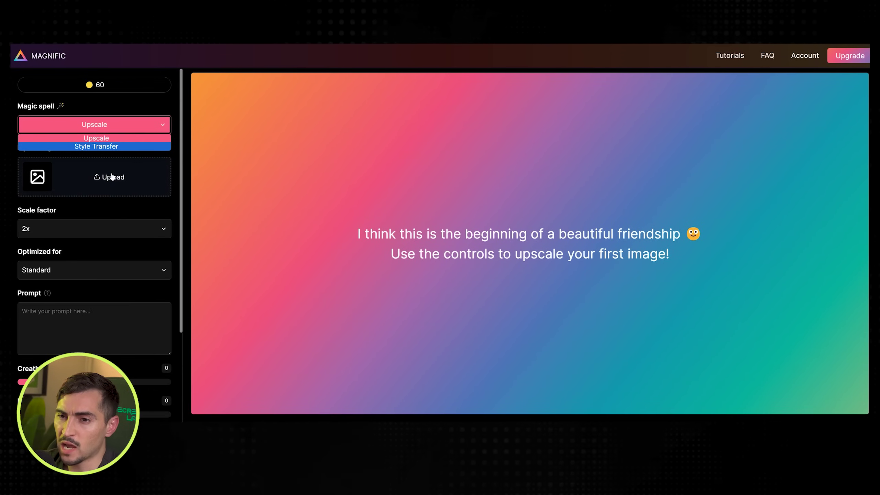
pyautogui.click(104, 138)
pyautogui.click(94, 188)
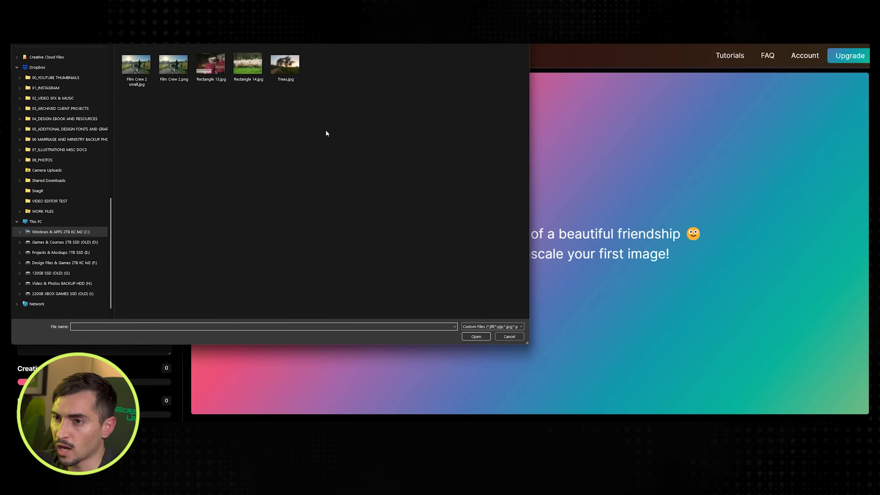
pyautogui.click(105, 94)
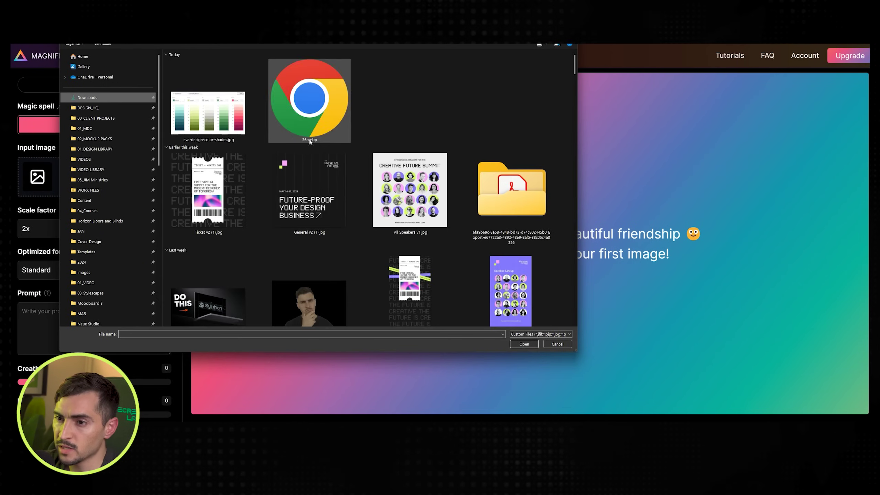
pyautogui.doubleClick(380, 179)
# Dismiss the credits notice and change the scale factor from 4x to 2x
pyautogui.click(100, 227)
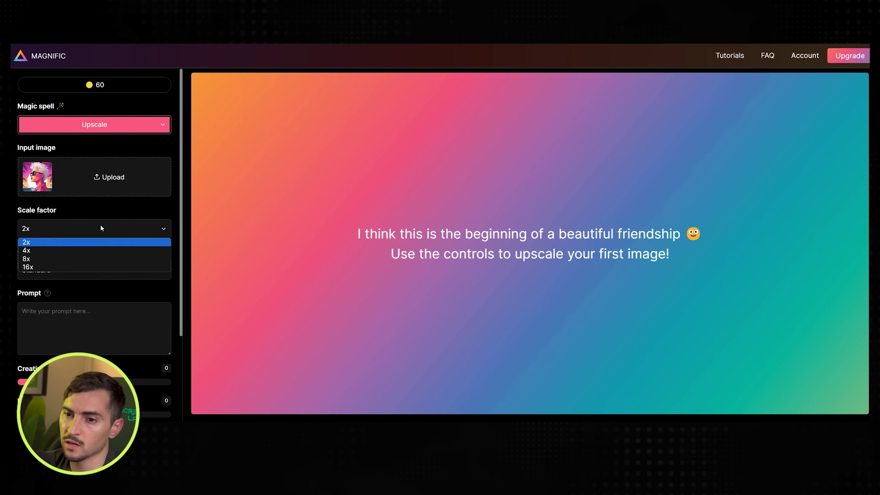
pyautogui.click(68, 251)
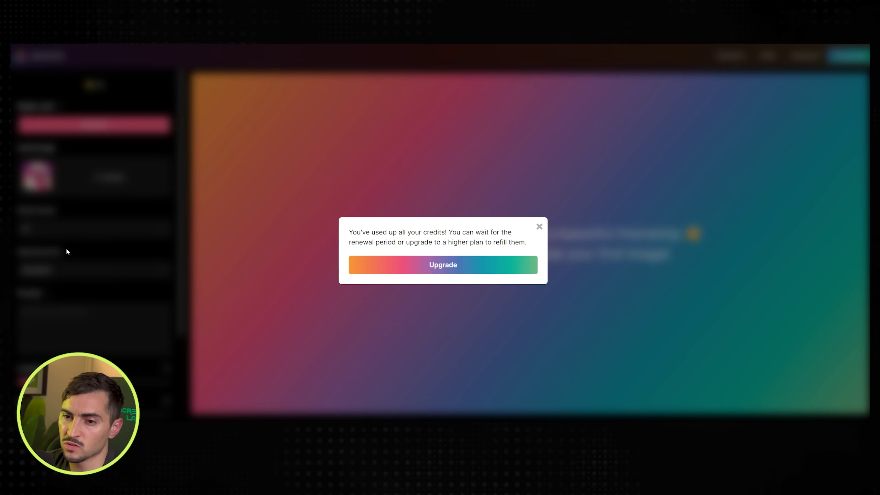
pyautogui.click(539, 227)
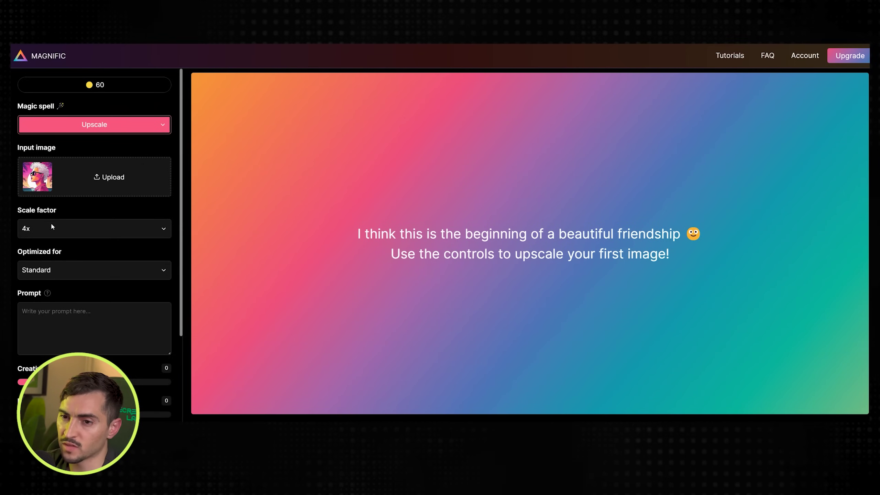
pyautogui.click(42, 229)
pyautogui.click(55, 240)
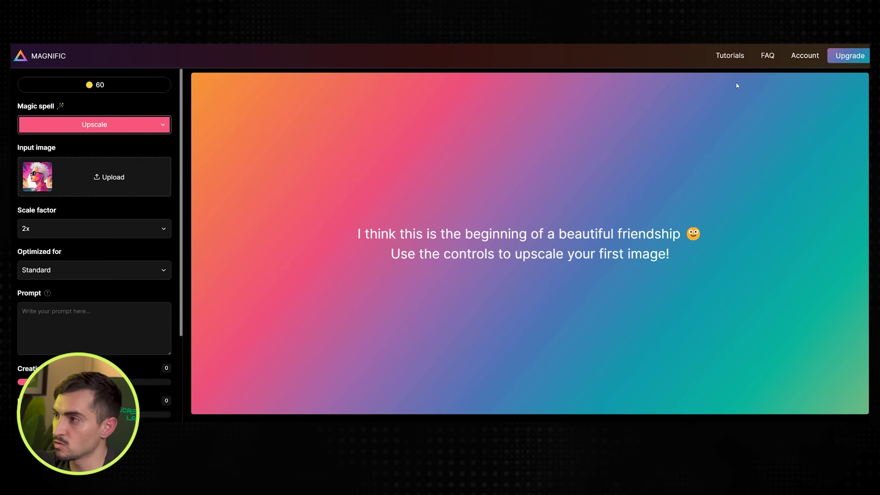
pyautogui.scroll(-4, 73, 239)
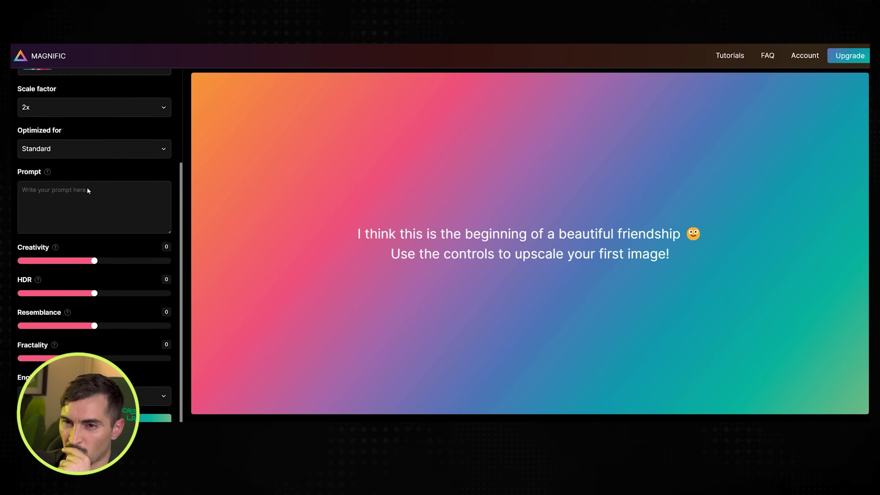
pyautogui.scroll(4, 86, 188)
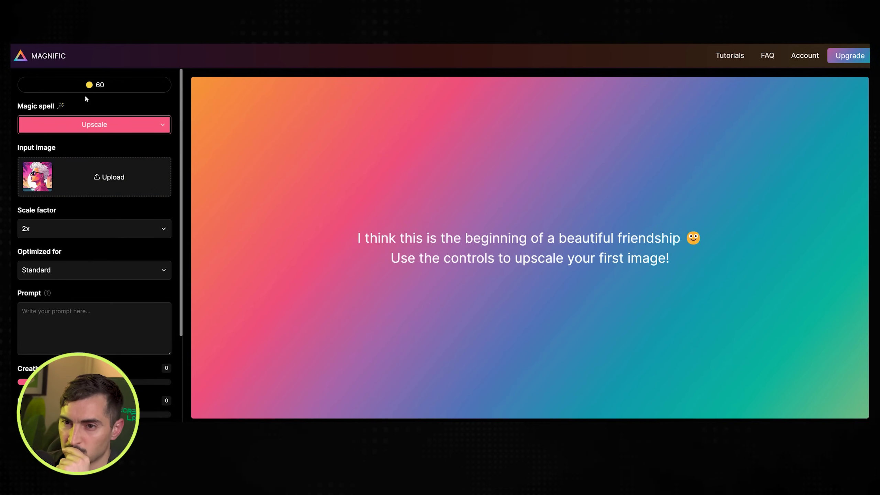
# Reload the upscaler, raise Fractality to 1 and keep Standard as the optimisation type
pyautogui.click(40, 57)
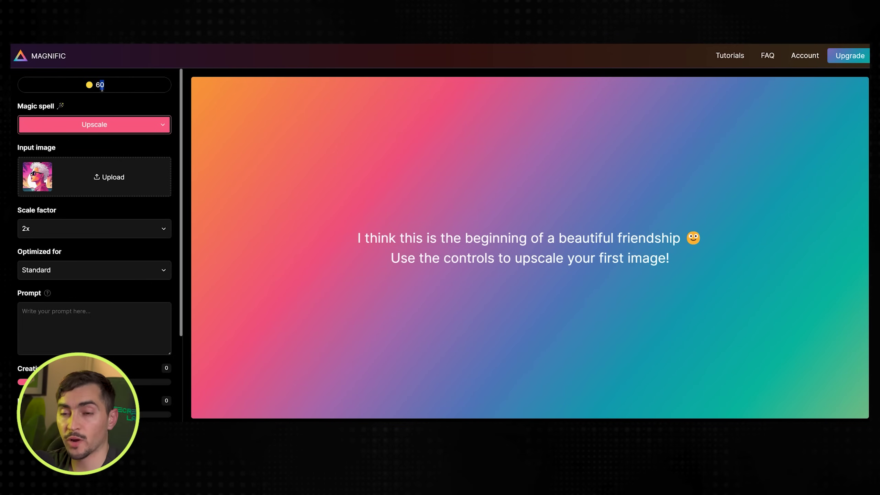
pyautogui.scroll(-5, 118, 249)
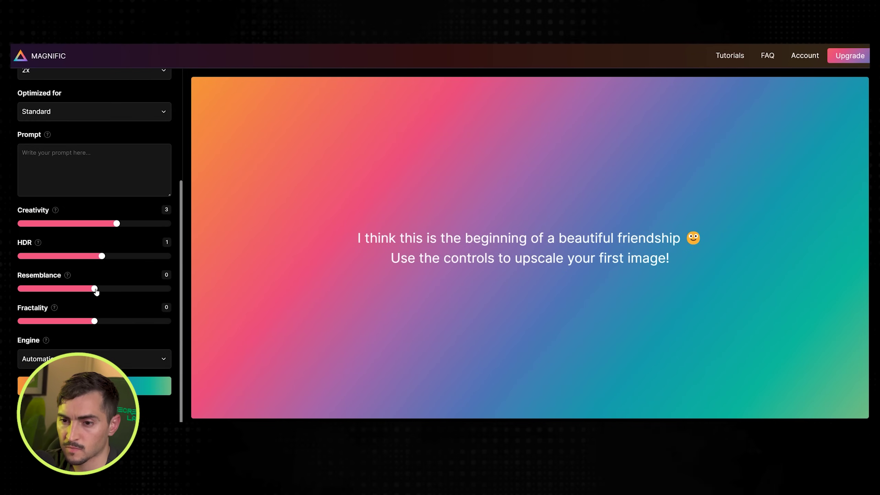
pyautogui.moveTo(55, 308)
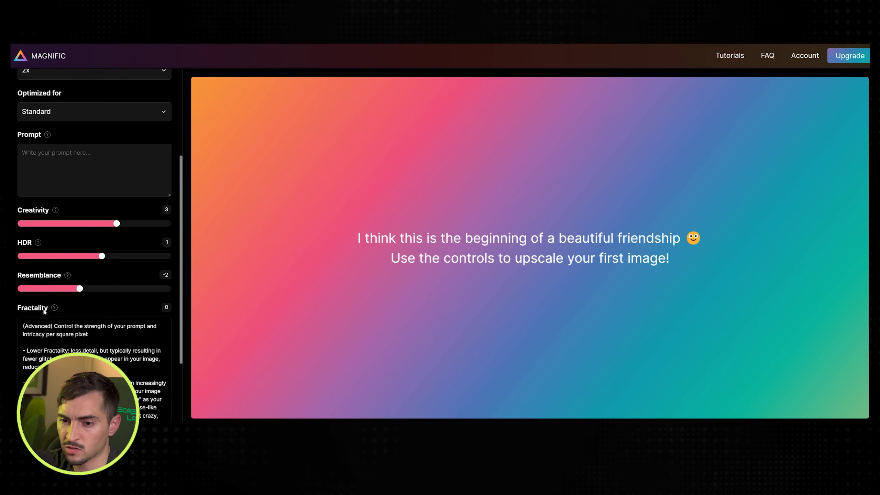
pyautogui.click(102, 321)
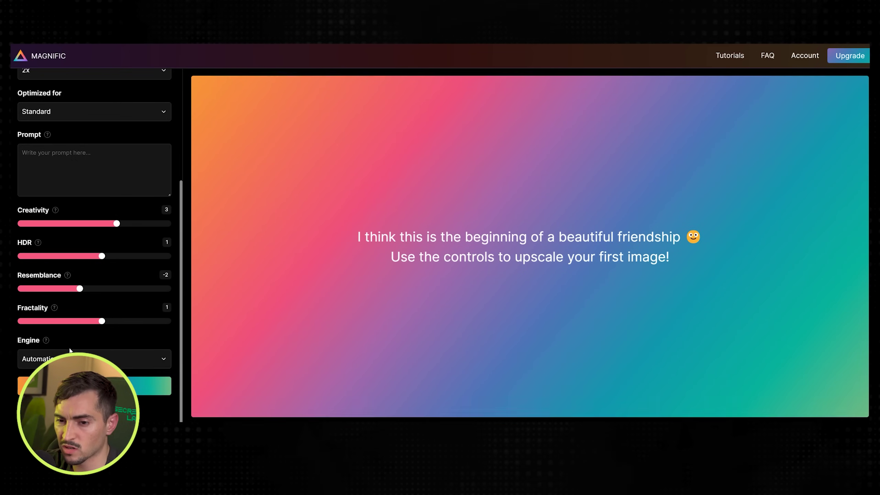
pyautogui.click(93, 359)
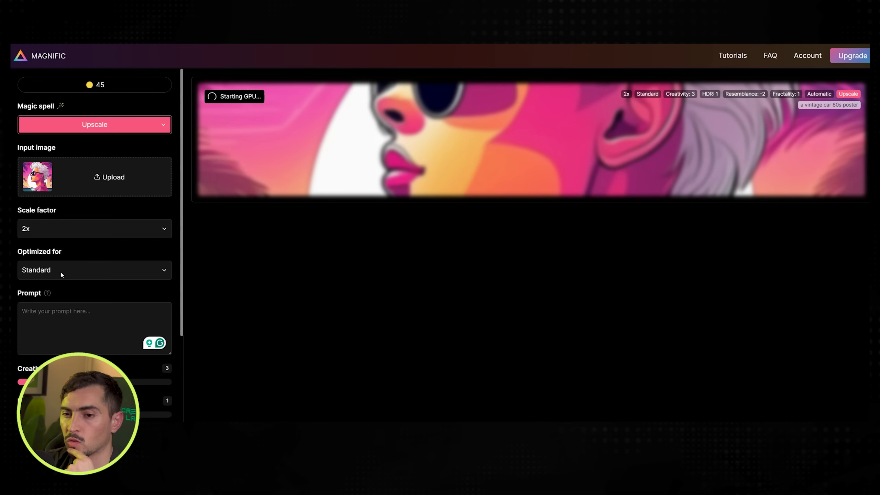
pyautogui.click(62, 271)
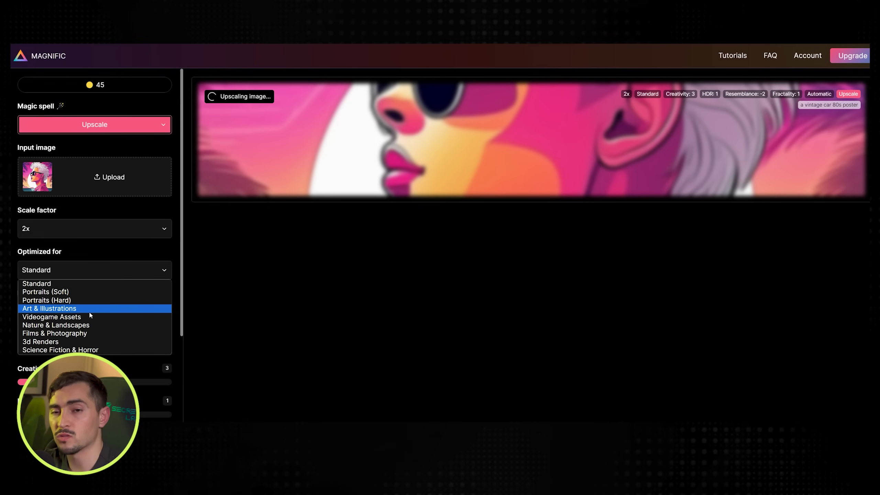
pyautogui.click(106, 253)
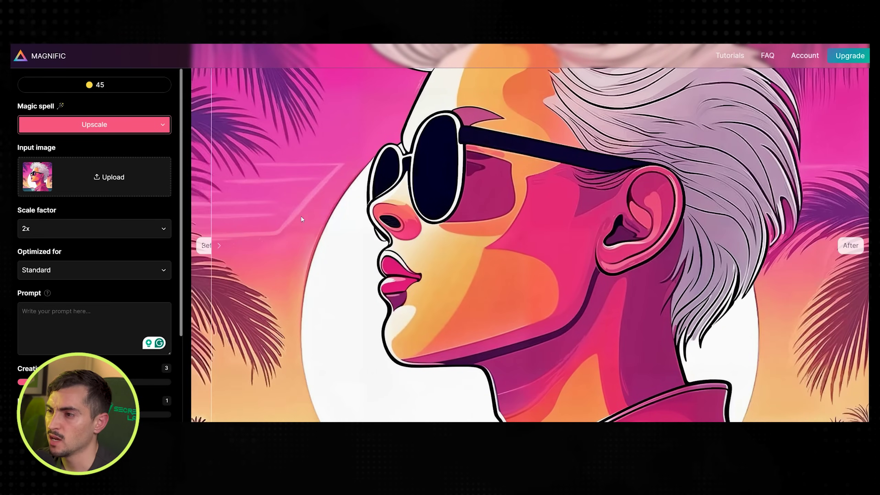
# Scroll over the 2x upscaled portrait comparison, then choose a new image to upload
pyautogui.scroll(-6, 398, 245)
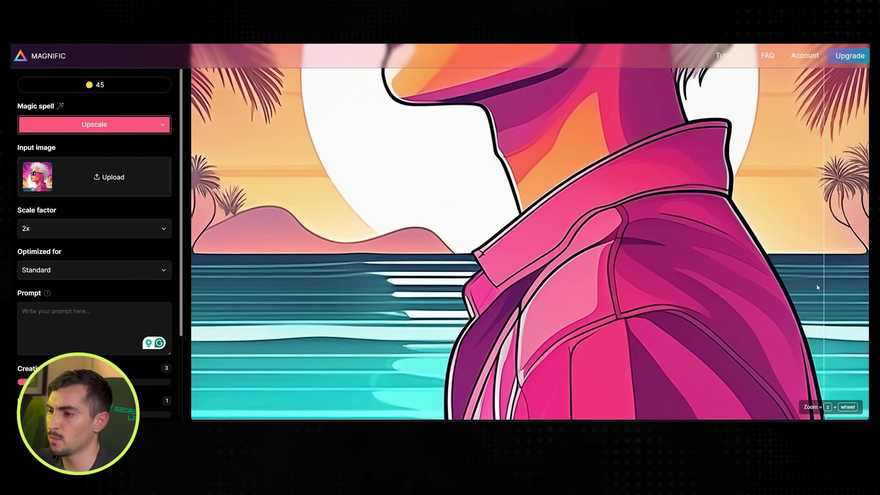
pyautogui.scroll(6, 658, 244)
pyautogui.scroll(3, 658, 245)
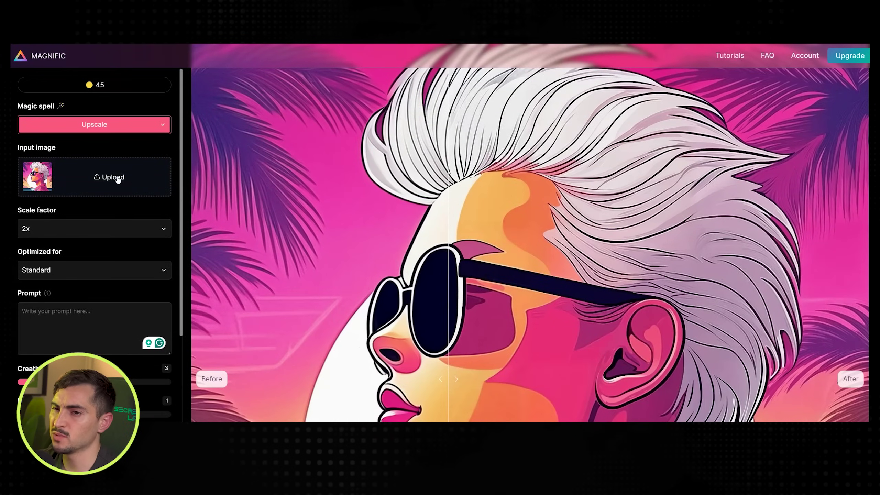
pyautogui.click(111, 177)
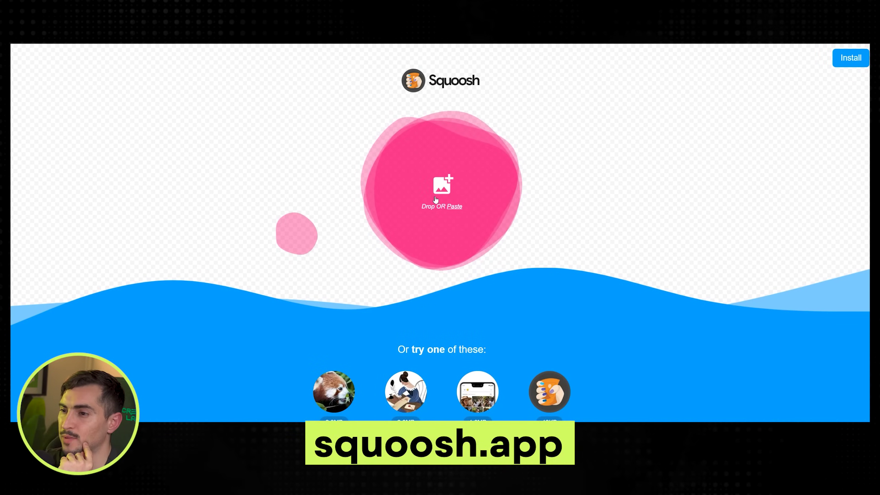
# Scroll through the Squoosh and TinyJPG image compression pages to compare them
pyautogui.scroll(-3, 455, 222)
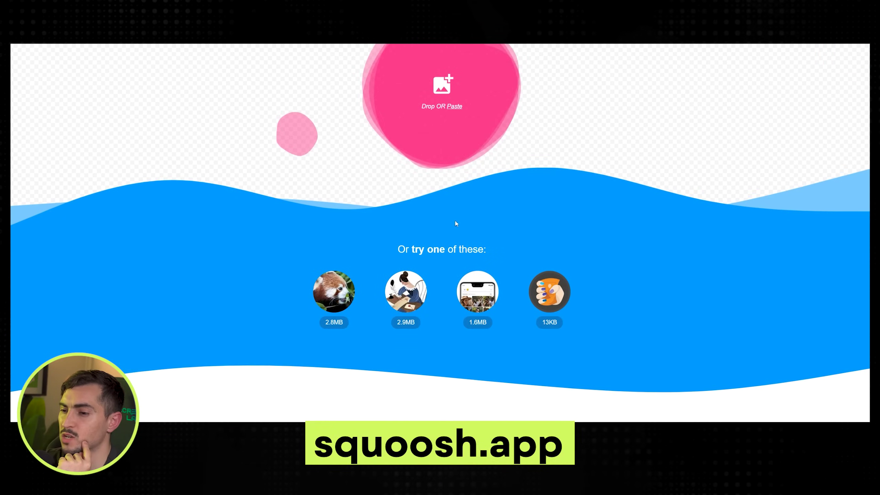
pyautogui.scroll(3, 542, 290)
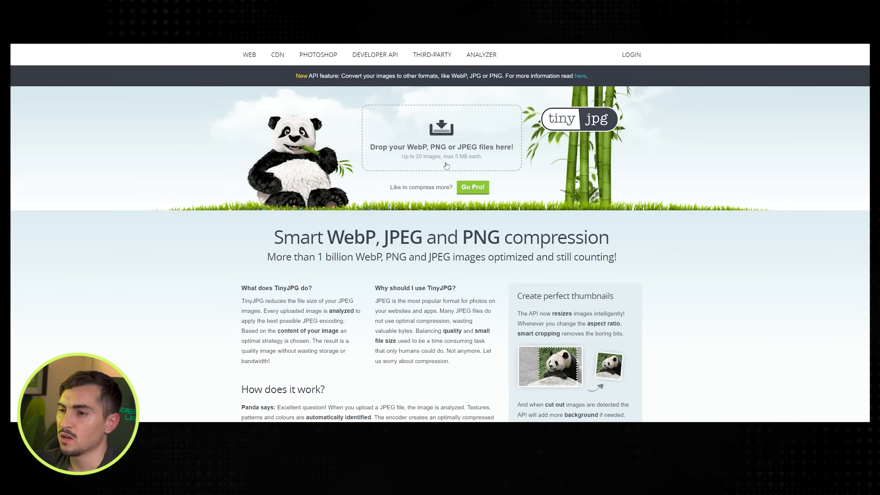
pyautogui.scroll(-5, 452, 149)
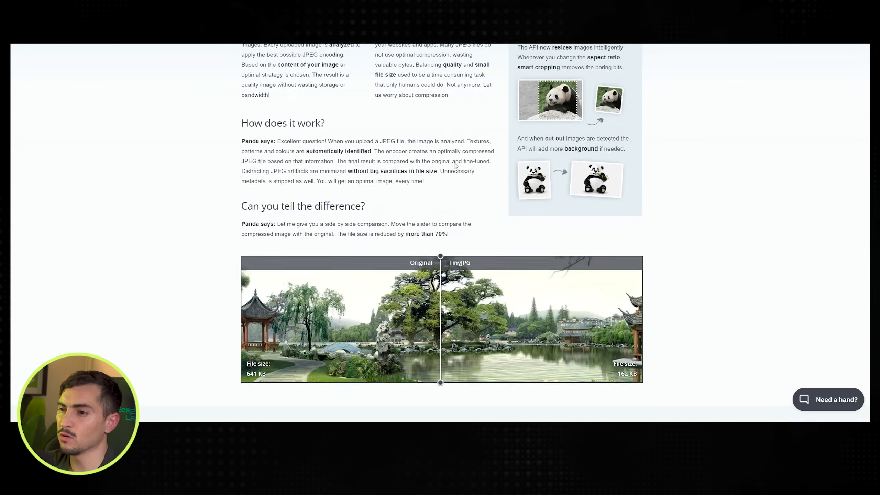
pyautogui.scroll(5, 472, 138)
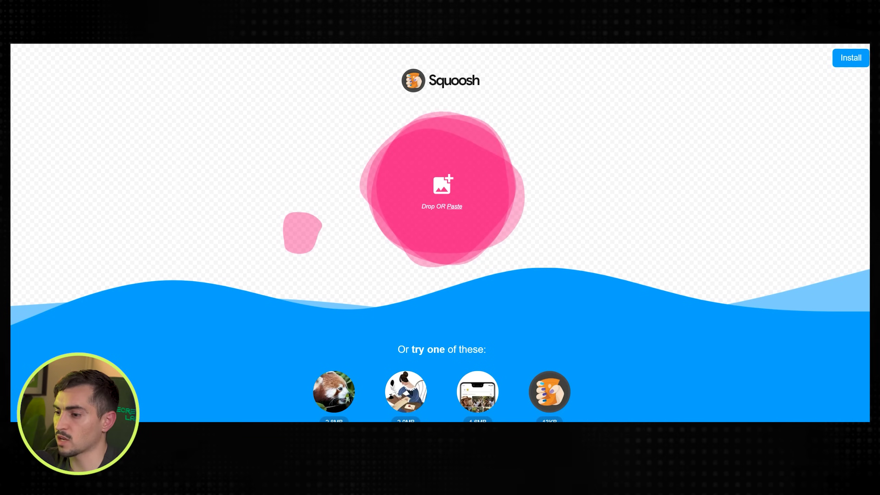
# Load the smiling glasses portrait from Downloads and inspect the MozJPEG result at the eyes and mouth
pyautogui.click(442, 187)
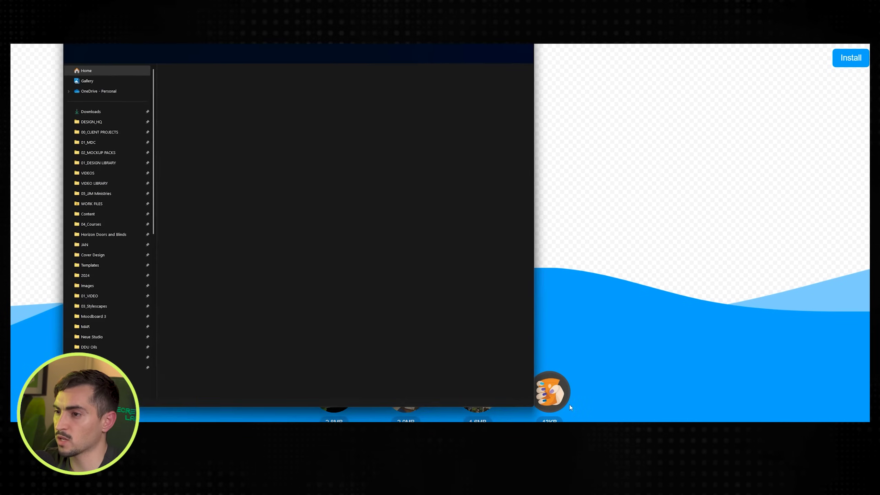
pyautogui.click(103, 111)
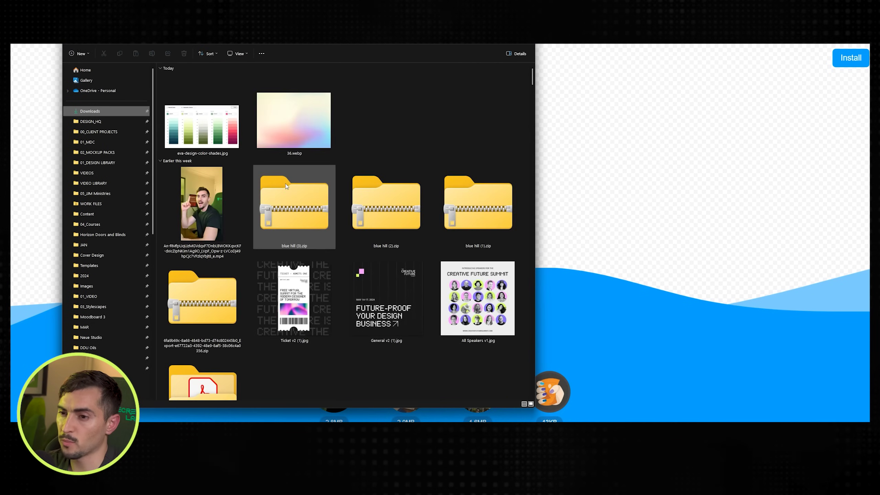
pyautogui.scroll(-5, 286, 182)
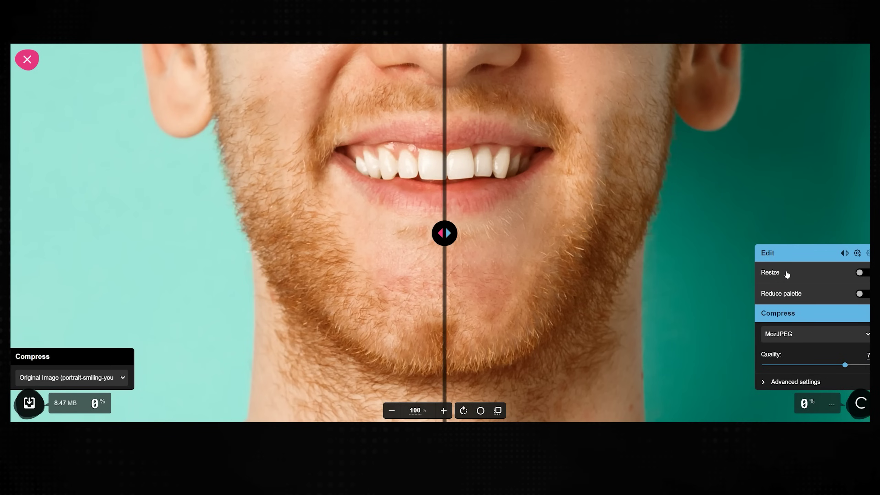
pyautogui.moveTo(563, 55); pyautogui.dragTo(565, 246)
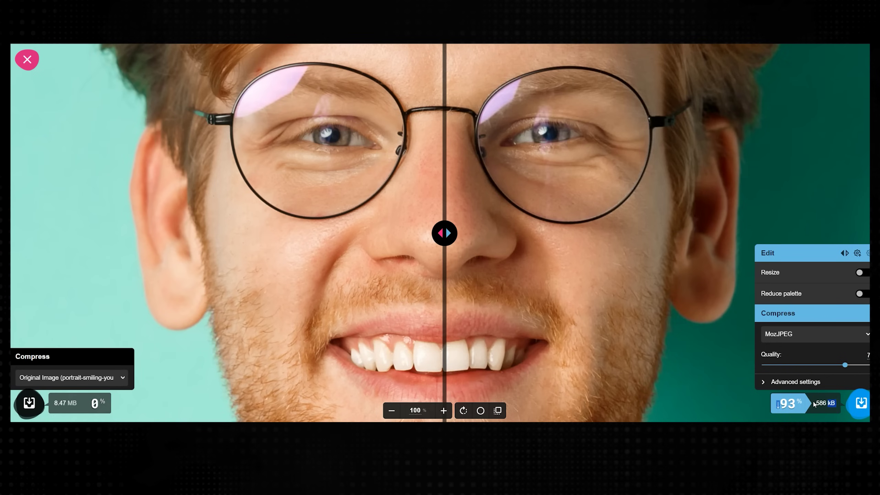
pyautogui.scroll(5, 496, 214)
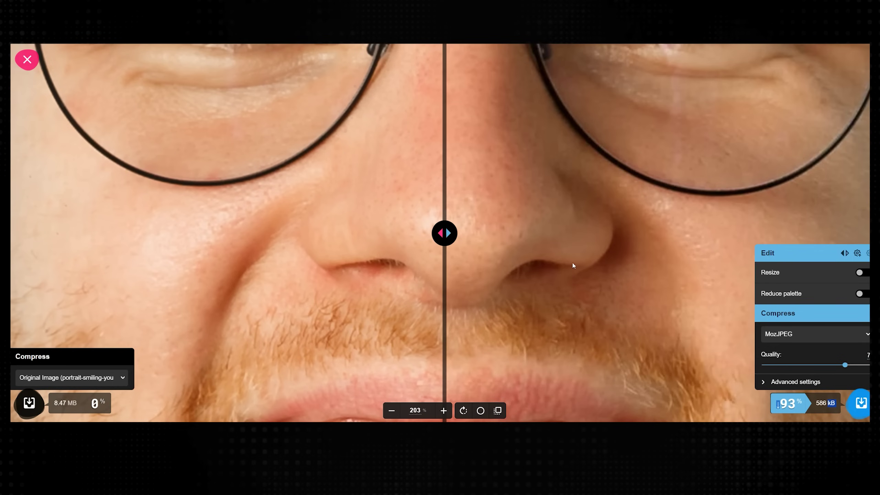
pyautogui.moveTo(572, 265); pyautogui.dragTo(552, 135)
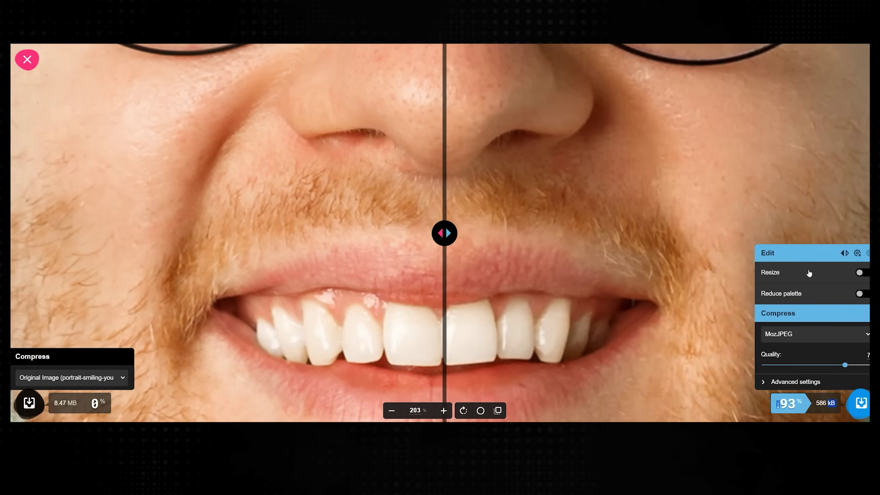
# Re-encode the portrait as WebP at quality 79, shrinking it to 436 kB
pyautogui.click(791, 331)
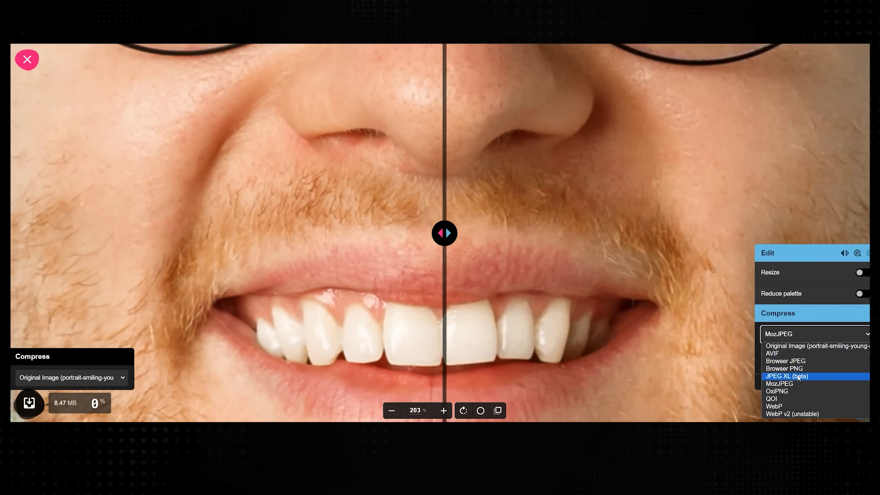
pyautogui.click(774, 406)
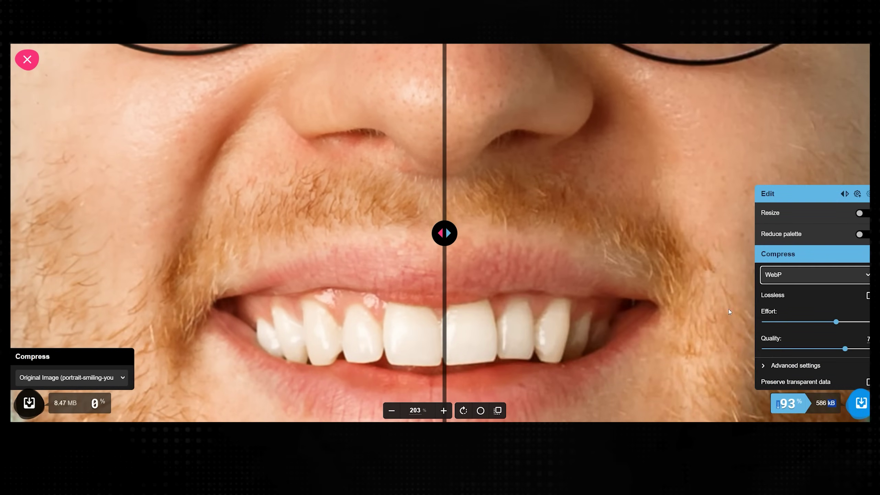
pyautogui.scroll(-4, 617, 295)
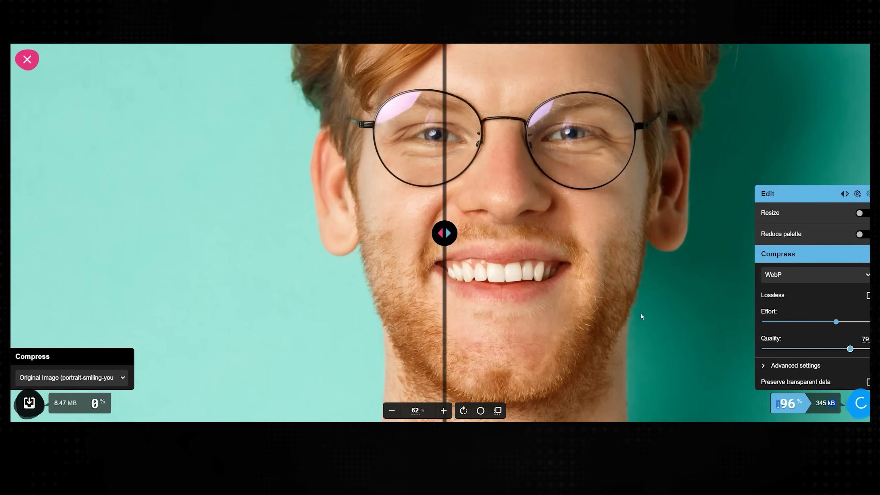
pyautogui.scroll(-5, 518, 204)
pyautogui.scroll(2, 495, 304)
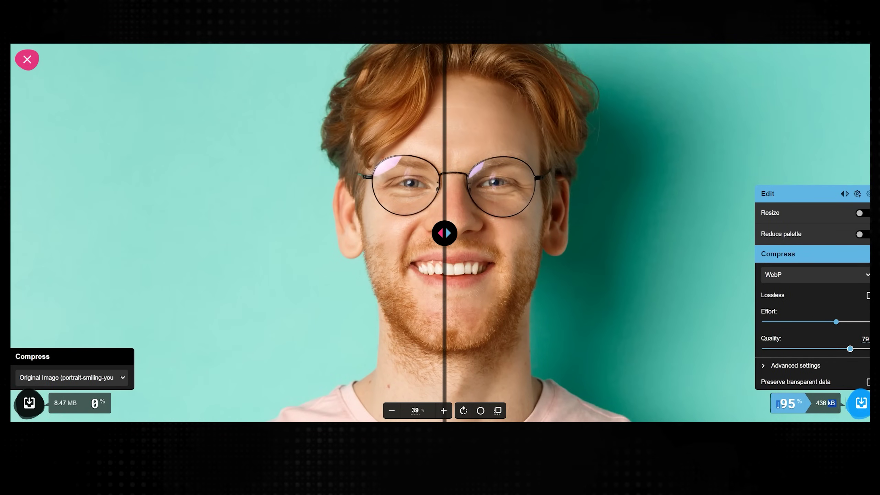
# Save the compressed WebP file and view the downloaded image on its own
pyautogui.click(858, 408)
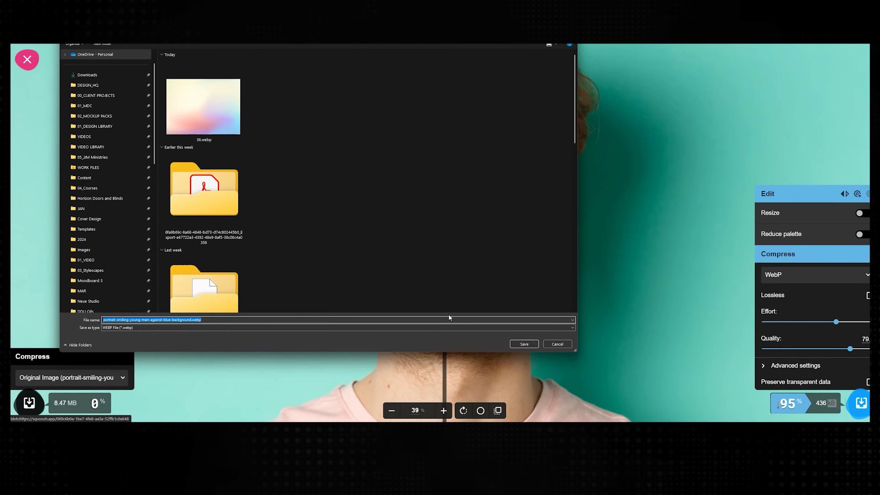
pyautogui.click(525, 343)
pyautogui.click(811, 52)
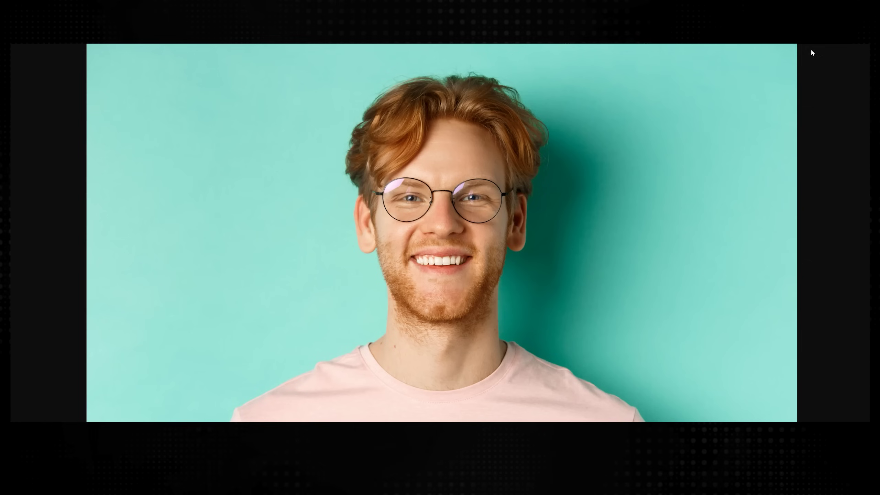
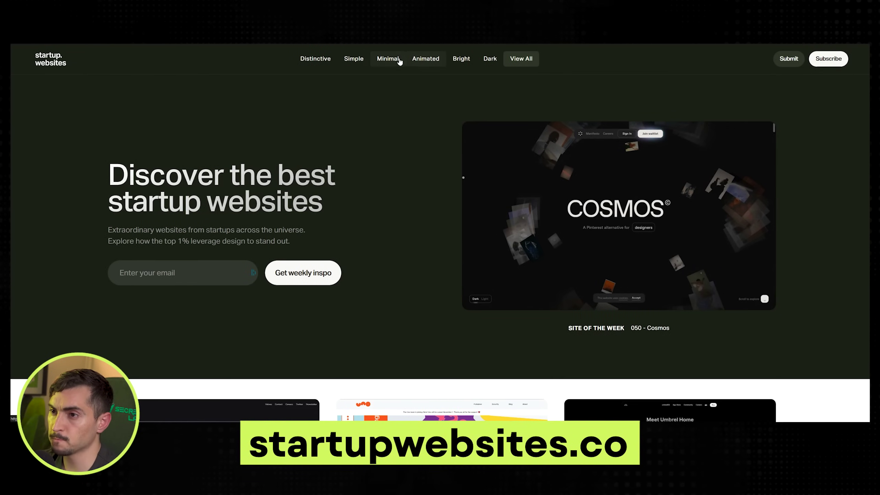
# Scroll the startup.websites homepage and open the Minimal collection
pyautogui.scroll(-20, 657, 173)
pyautogui.scroll(-20, 642, 168)
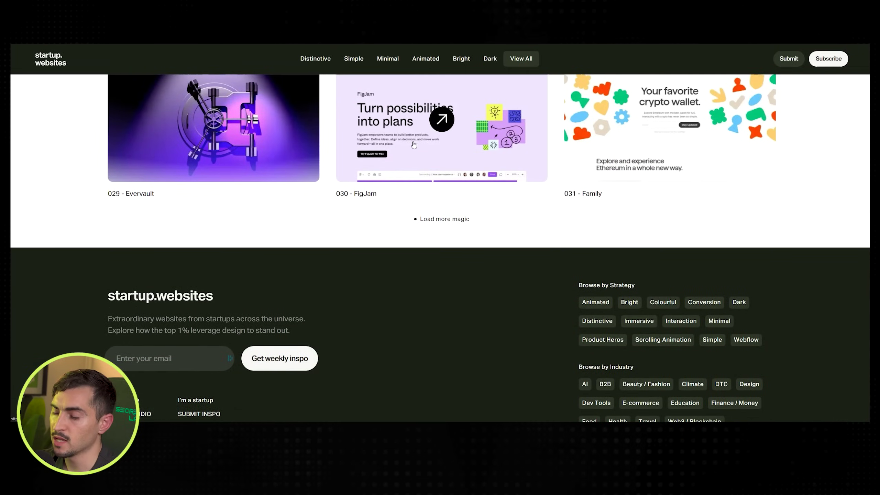
pyautogui.scroll(-1, 578, 213)
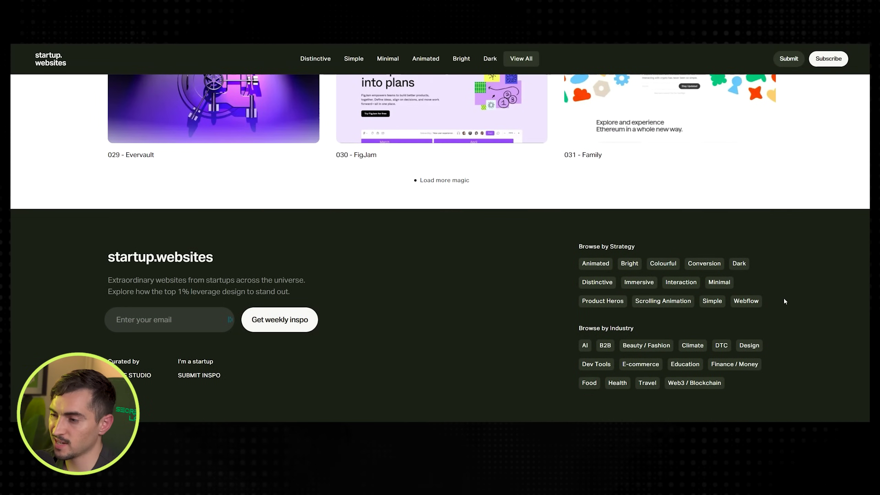
pyautogui.click(727, 288)
# Open the Equip site's detail page from the grid and scroll through its full-page preview
pyautogui.scroll(-4, 555, 167)
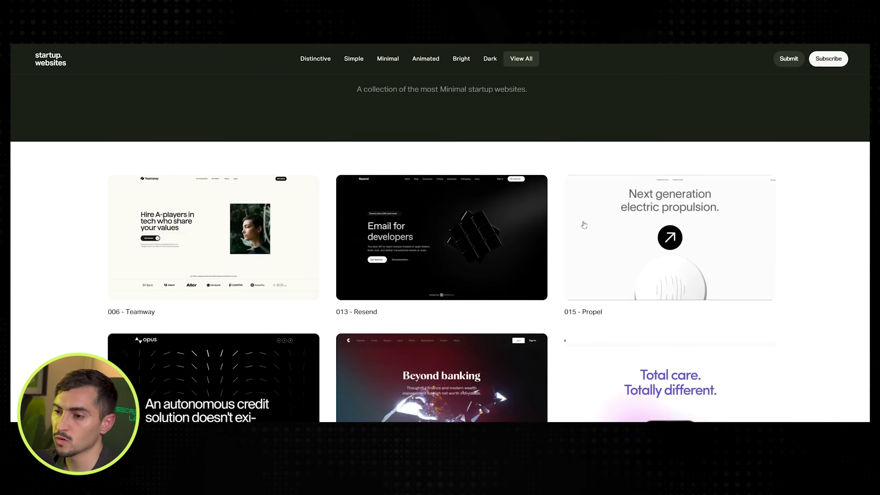
pyautogui.scroll(-8, 440, 281)
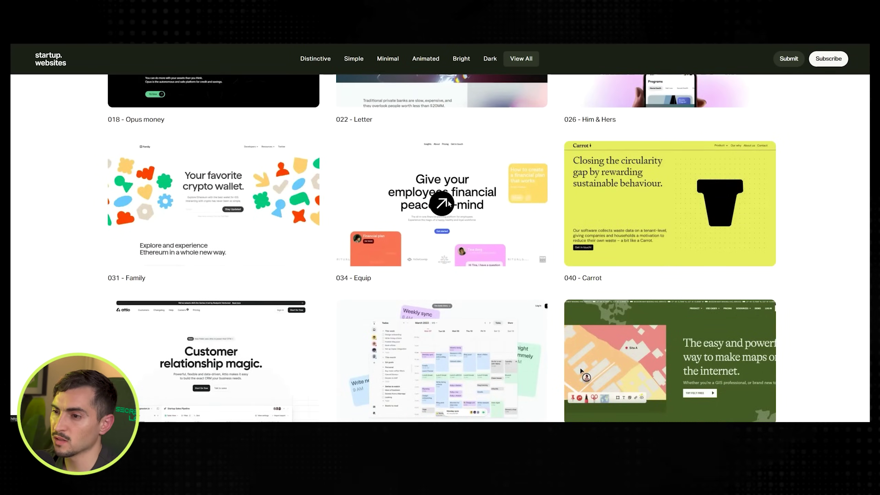
pyautogui.click(449, 204)
pyautogui.moveTo(548, 124); pyautogui.dragTo(661, 128)
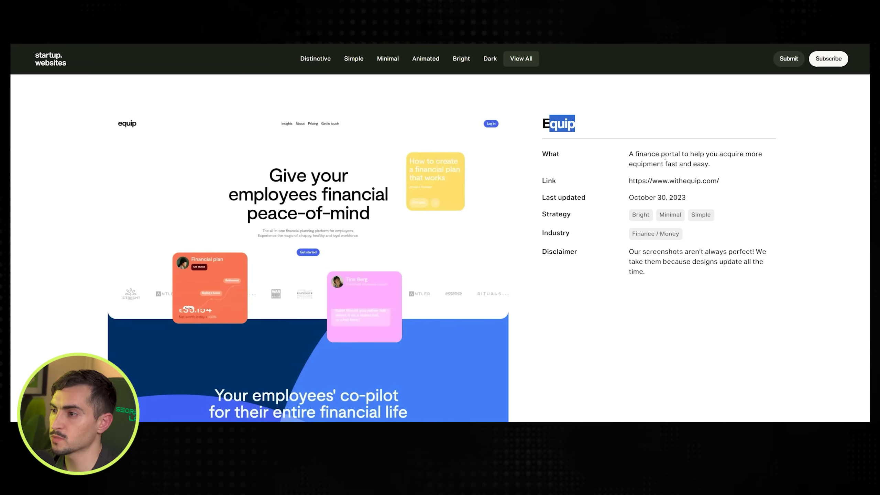
pyautogui.scroll(-10, 375, 207)
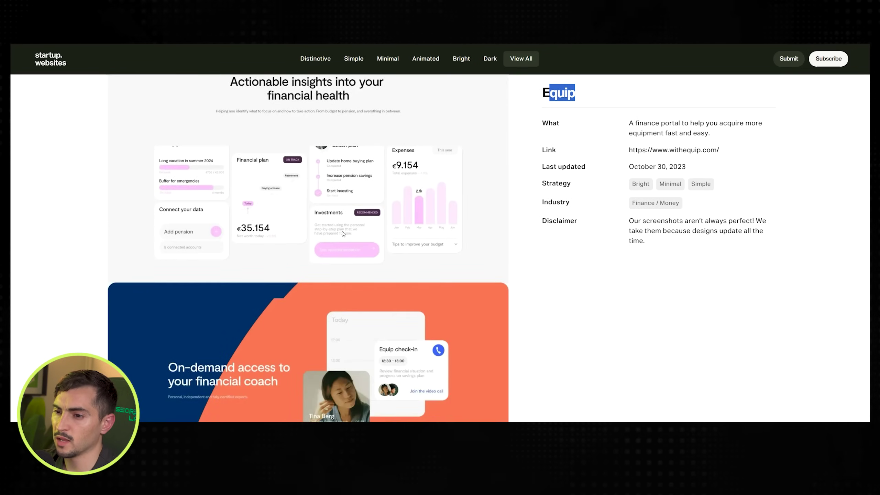
pyautogui.scroll(-15, 348, 233)
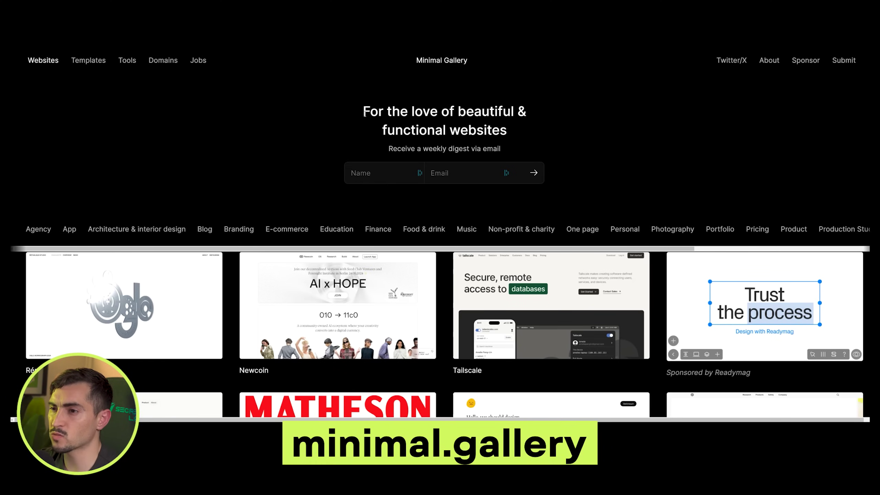
# Filter Minimal Gallery to the Production Studio category and scroll its grid
pyautogui.scroll(-20, 672, 234)
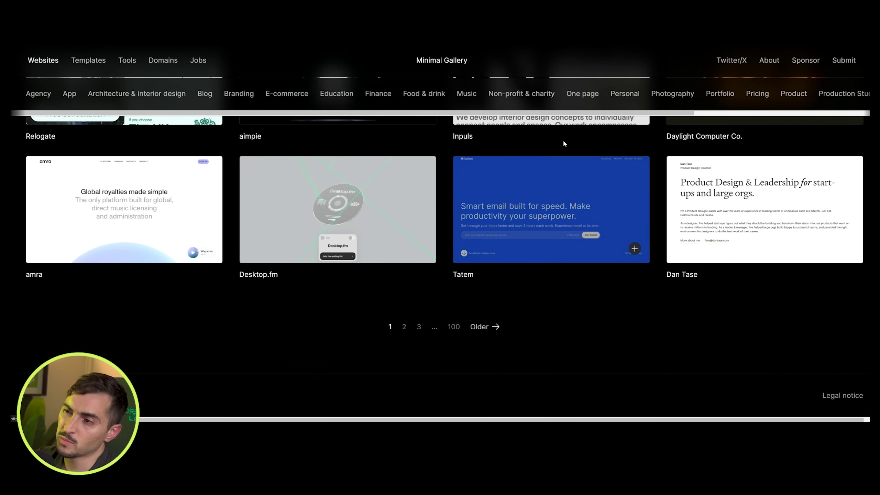
pyautogui.click(835, 94)
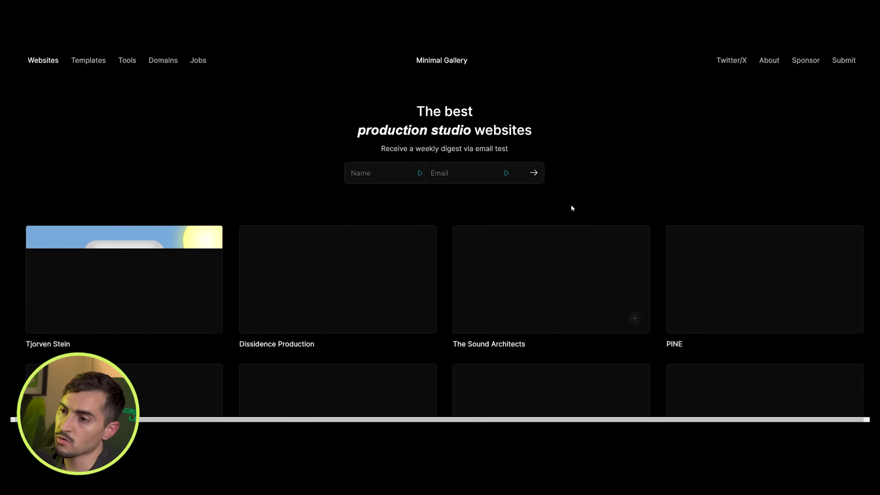
pyautogui.scroll(-3, 526, 234)
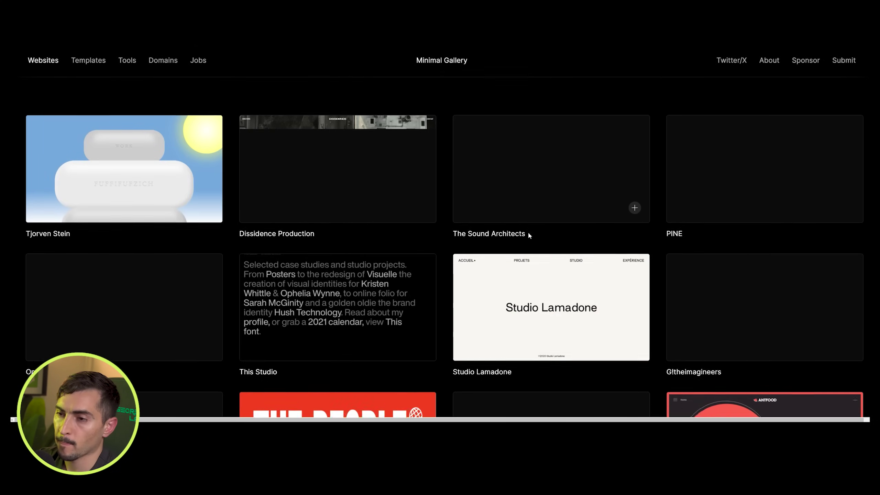
pyautogui.scroll(-4, 528, 231)
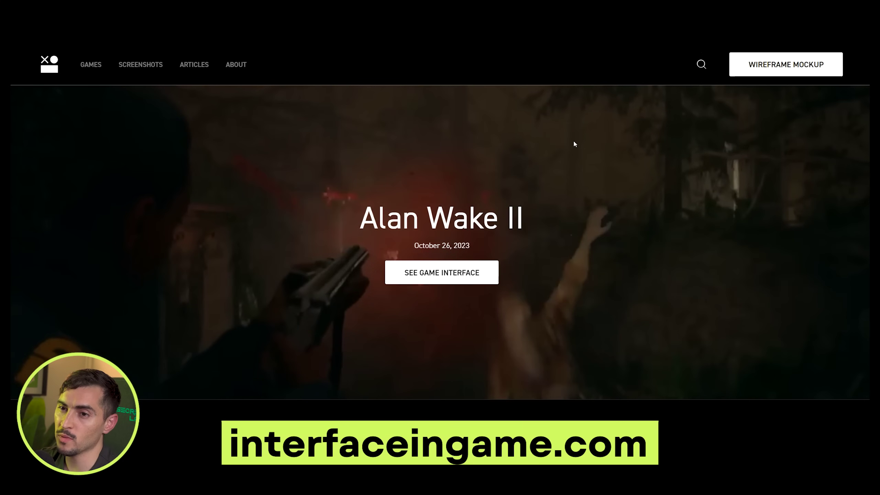
# Open the Horizon Forbidden West page and view the HUD and Accessibility screenshots enlarged
pyautogui.scroll(-10, 574, 141)
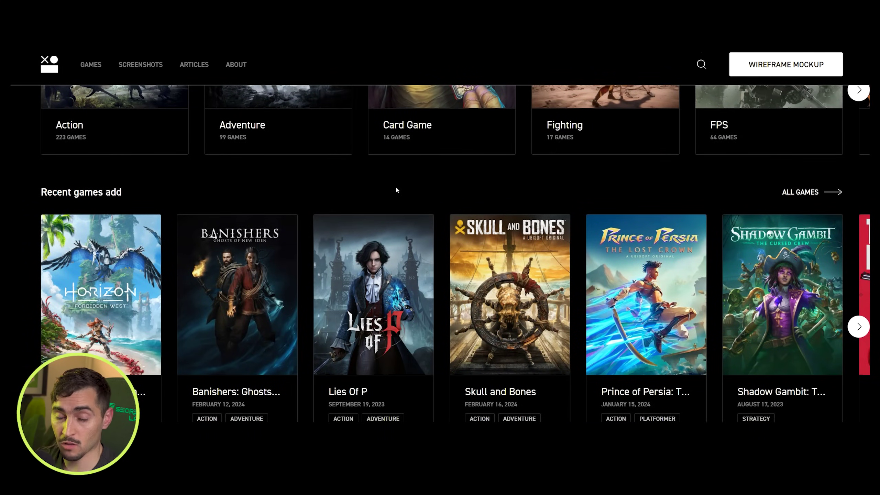
pyautogui.scroll(-4, 354, 188)
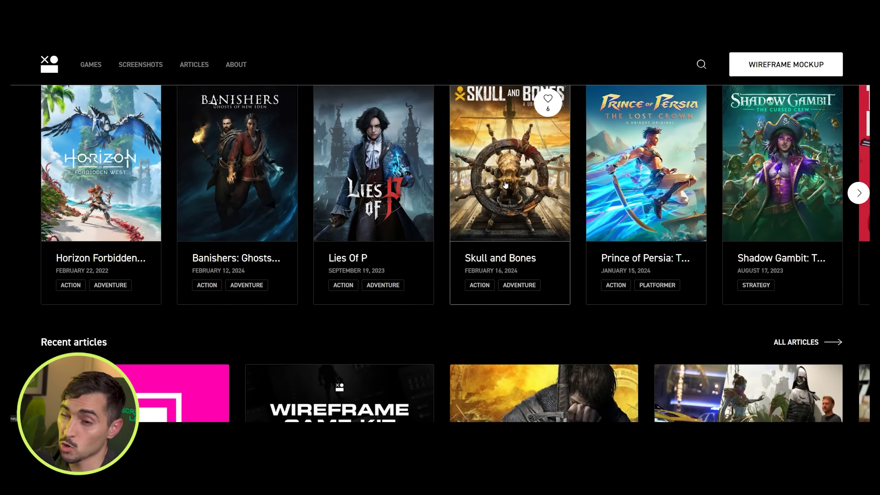
pyautogui.scroll(1, 518, 216)
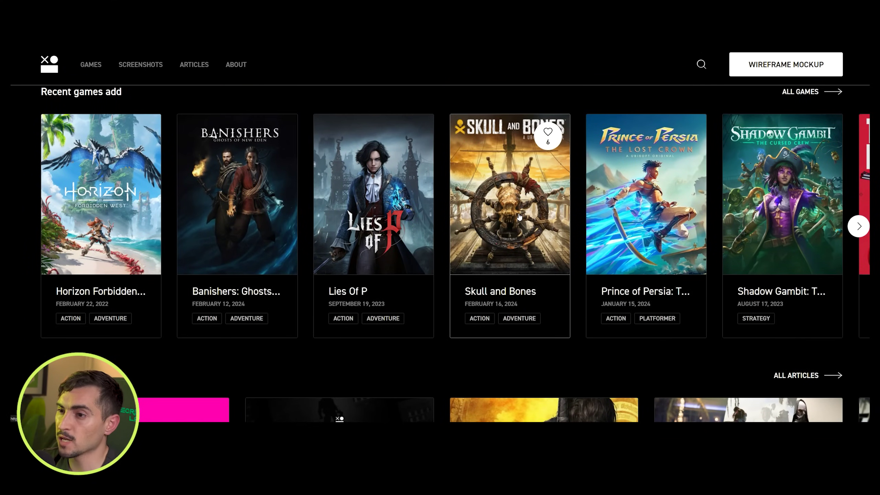
pyautogui.click(139, 201)
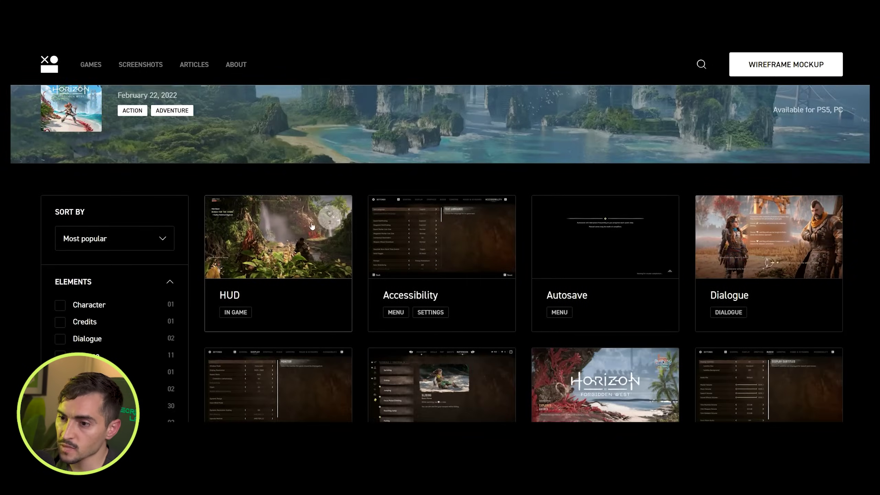
pyautogui.click(311, 226)
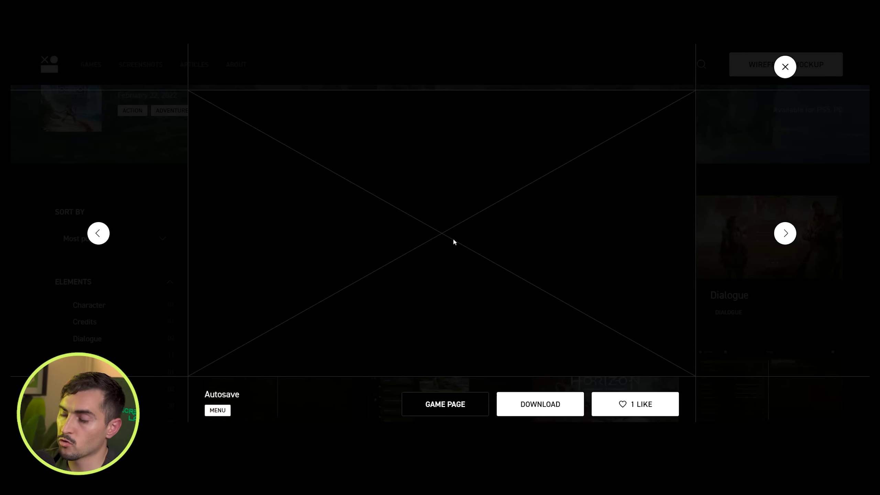
pyautogui.press('Left')
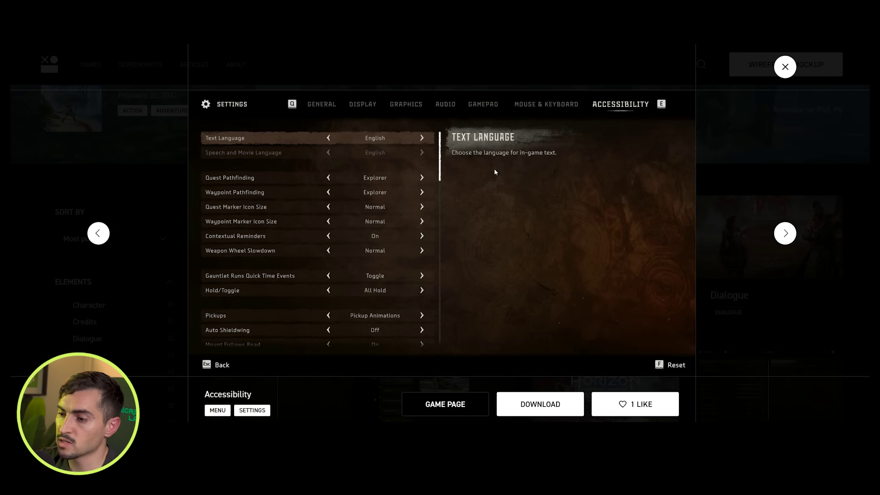
pyautogui.press('Escape')
# View the Horizon Forbidden West Codex screenshot enlarged
pyautogui.scroll(-5, 741, 227)
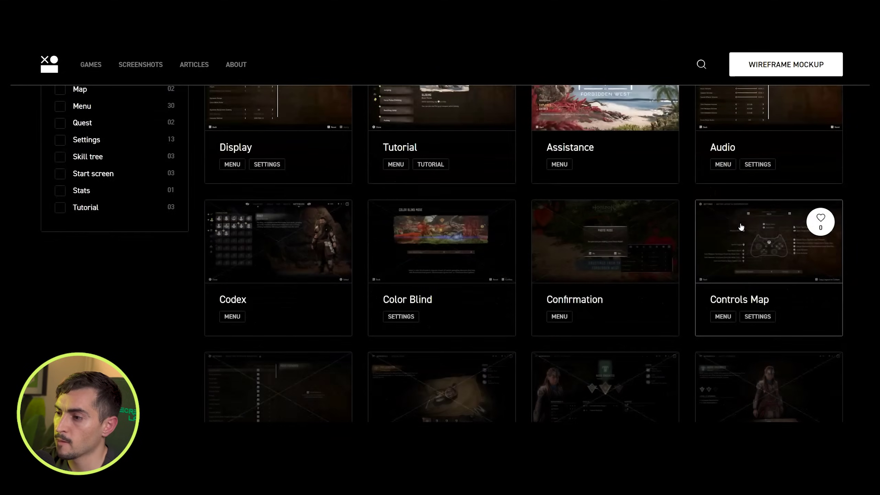
pyautogui.scroll(-10, 740, 227)
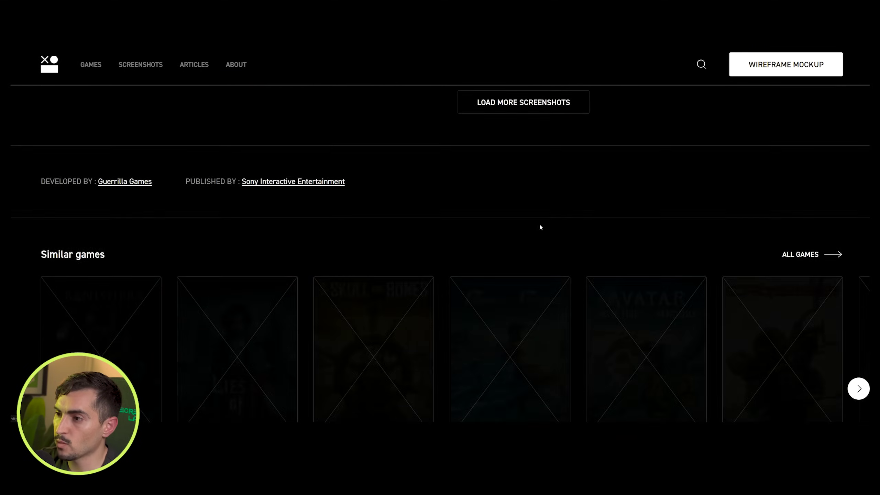
pyautogui.scroll(10, 540, 227)
pyautogui.click(529, 241)
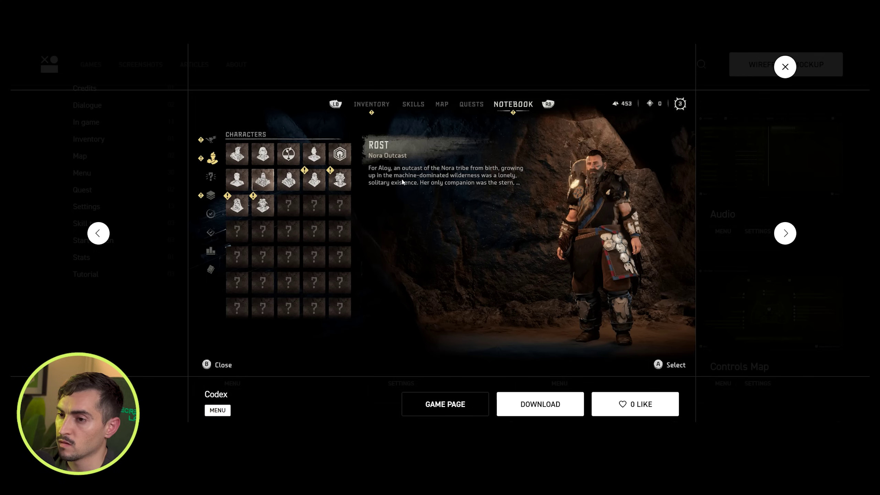
pyautogui.press('Escape')
pyautogui.scroll(5, 255, 153)
# In the full screenshot library, page from Inventory through Custom loadout to Menu transition
pyautogui.click(140, 65)
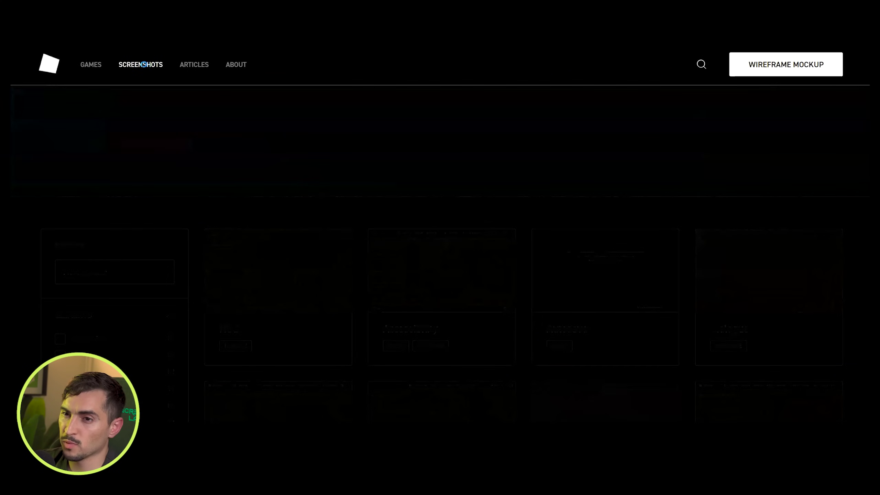
pyautogui.scroll(-8, 393, 214)
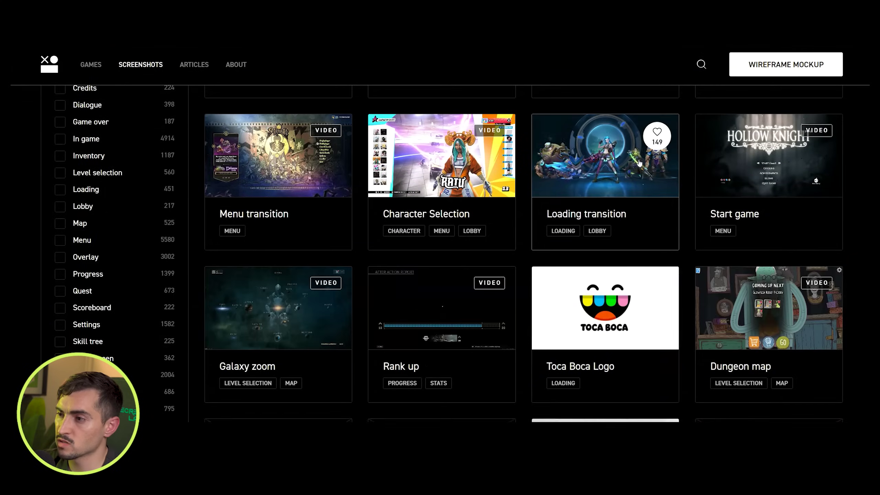
pyautogui.scroll(5, 604, 233)
pyautogui.click(604, 233)
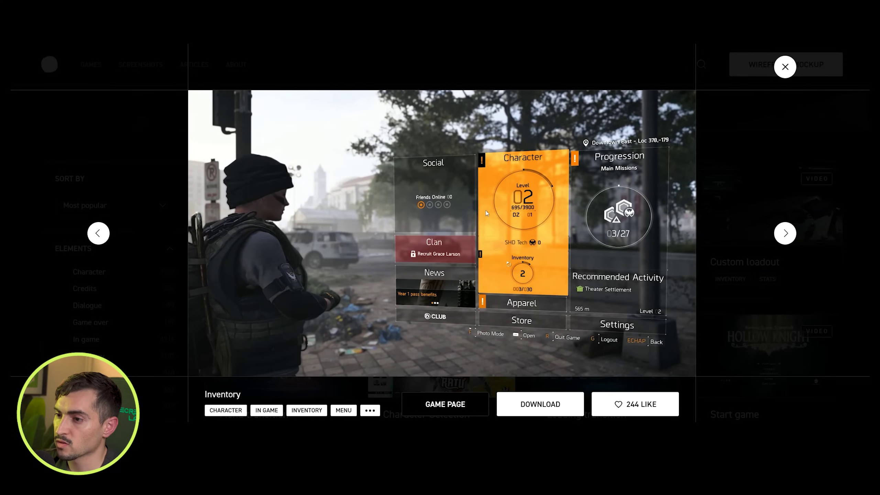
pyautogui.press('Right')
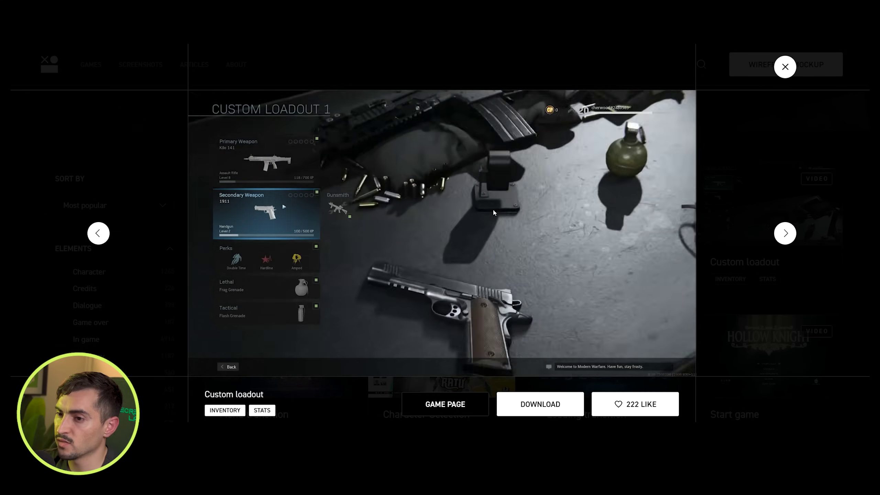
pyautogui.press('Right')
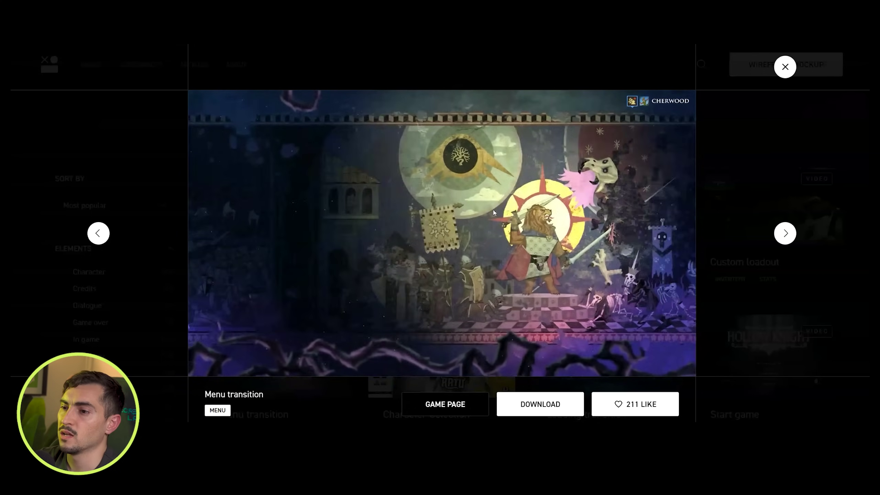
pyautogui.press('Escape')
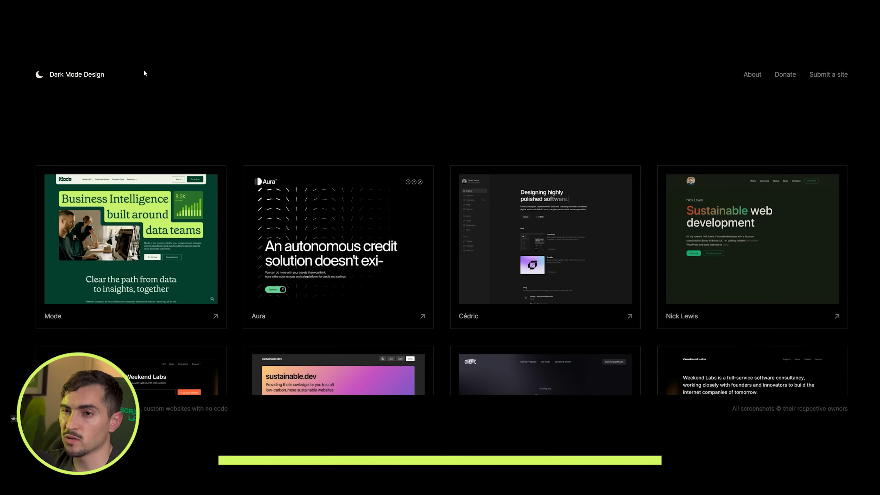
# Scroll the darkmodedesign.com grid down to the BASEMENT FOUNDRY card and open it
pyautogui.scroll(-5, 434, 164)
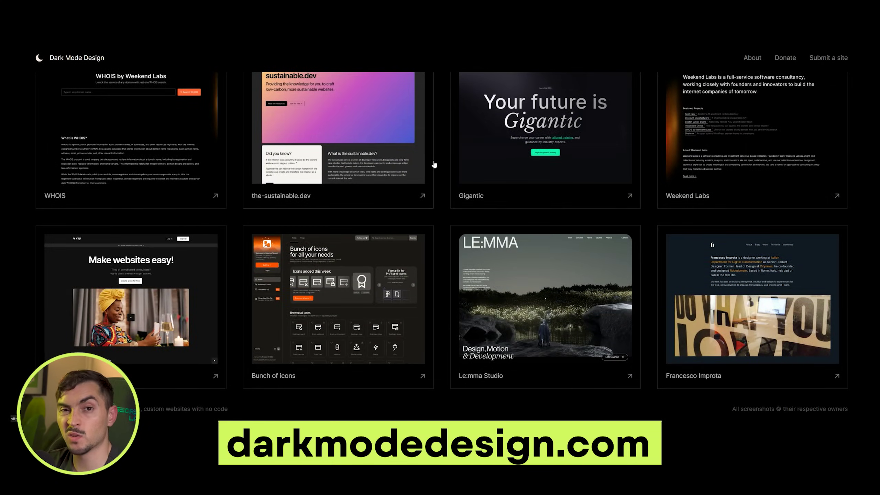
pyautogui.scroll(-5, 429, 189)
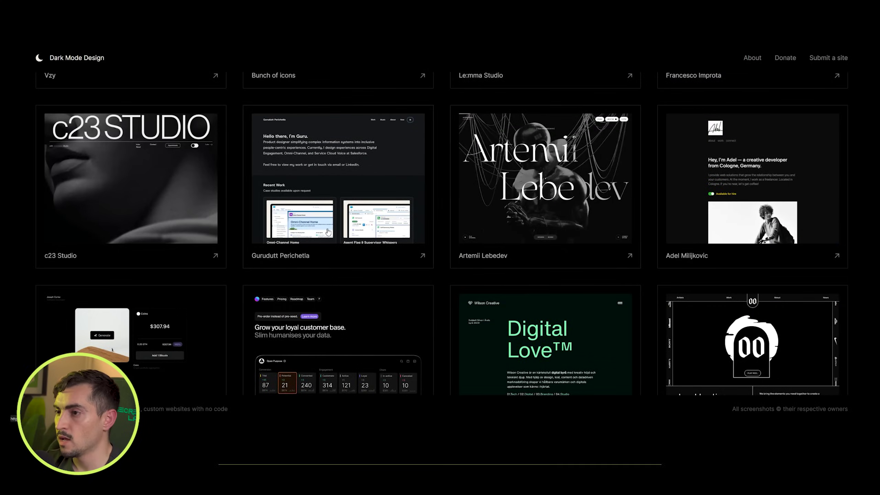
pyautogui.scroll(-5, 610, 162)
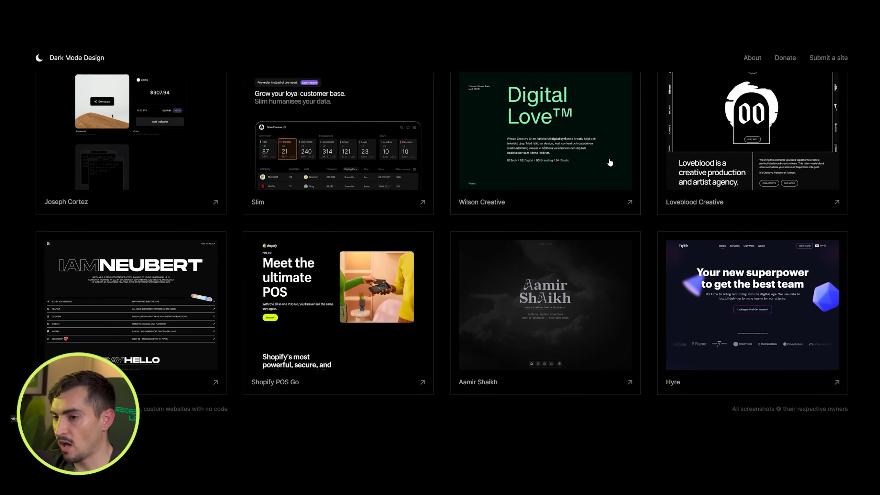
pyautogui.scroll(-5, 554, 199)
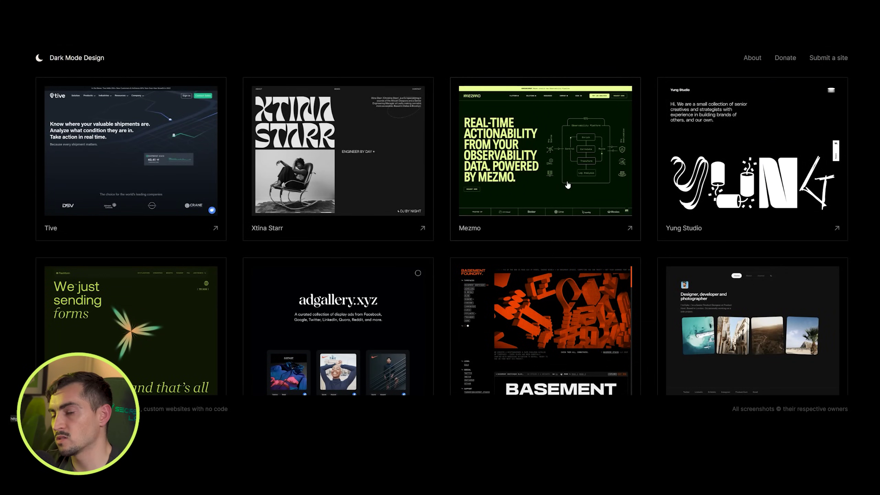
pyautogui.scroll(-3, 566, 198)
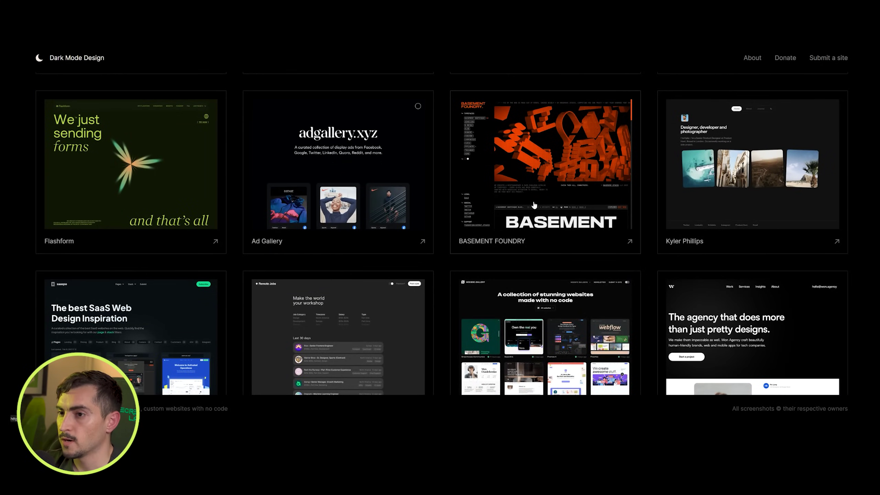
pyautogui.click(534, 206)
pyautogui.scroll(-3, 533, 205)
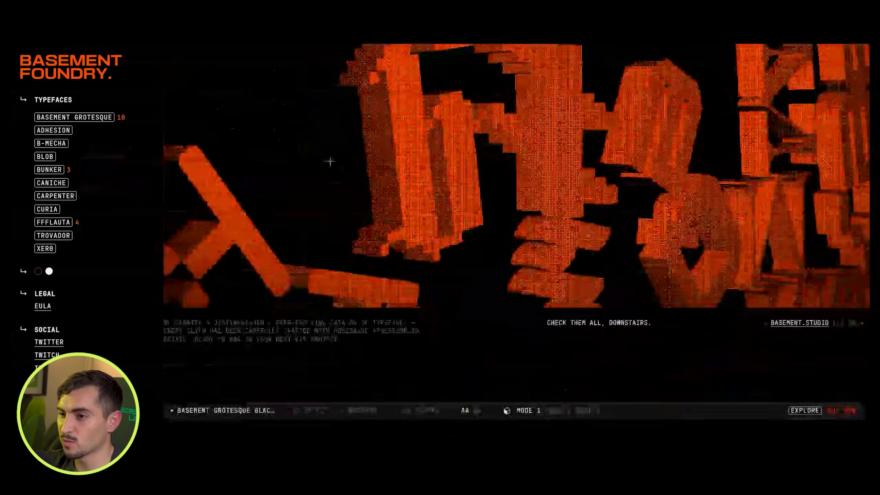
# Scroll down Basement Foundry's specimen cards from Blob and Bunker to Curia and Ffflauta
pyautogui.scroll(-15, 337, 163)
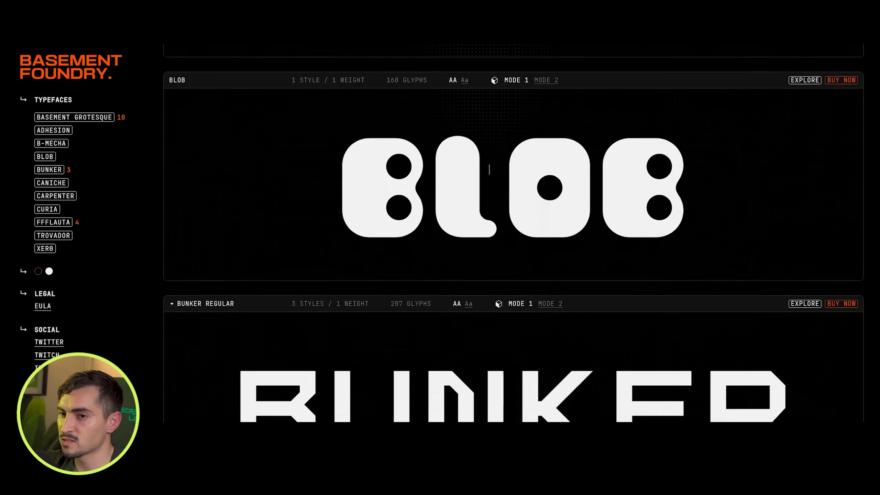
pyautogui.scroll(-15, 489, 169)
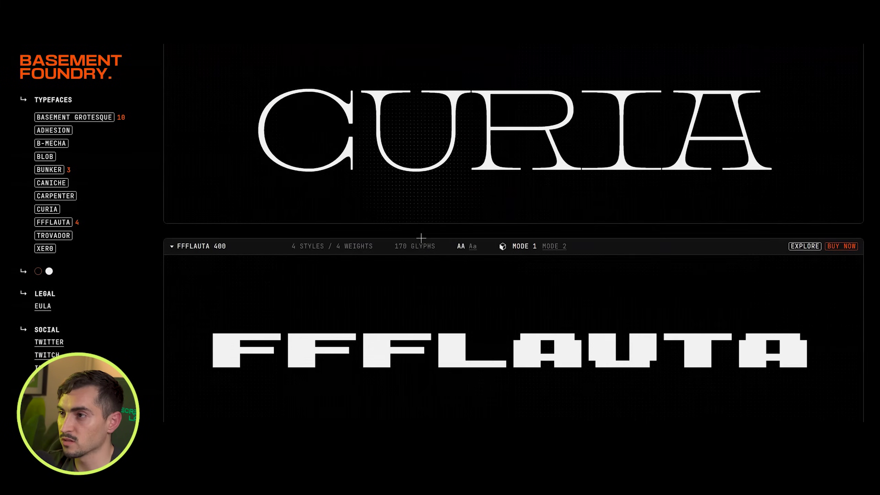
pyautogui.scroll(-5, 421, 237)
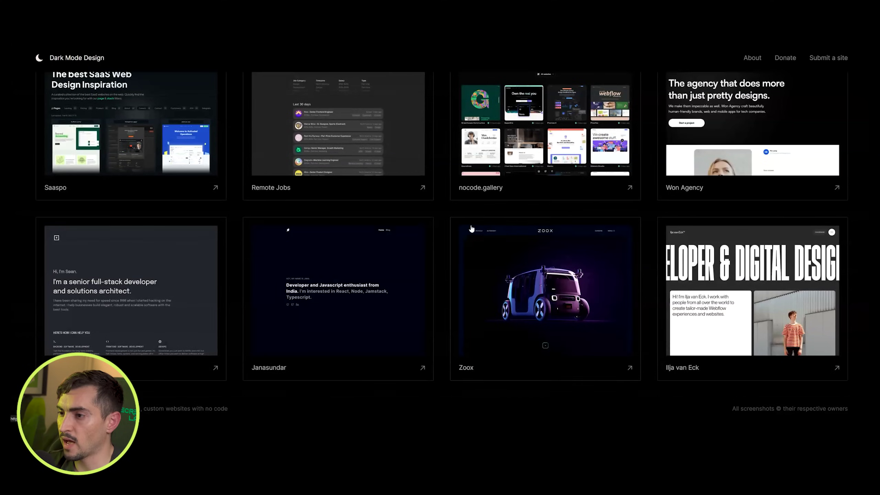
# Scroll the Fonts Ninja Chrome Web Store listing to its Overview section
pyautogui.scroll(-20, 471, 228)
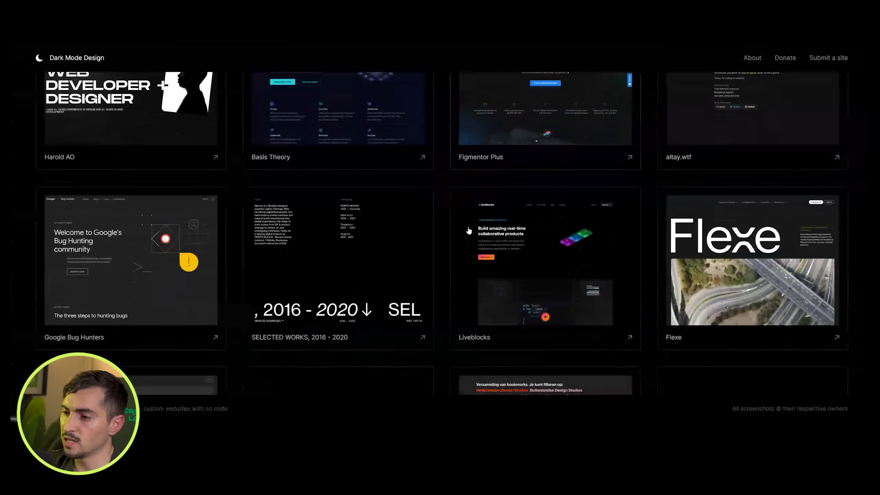
pyautogui.scroll(-15, 468, 230)
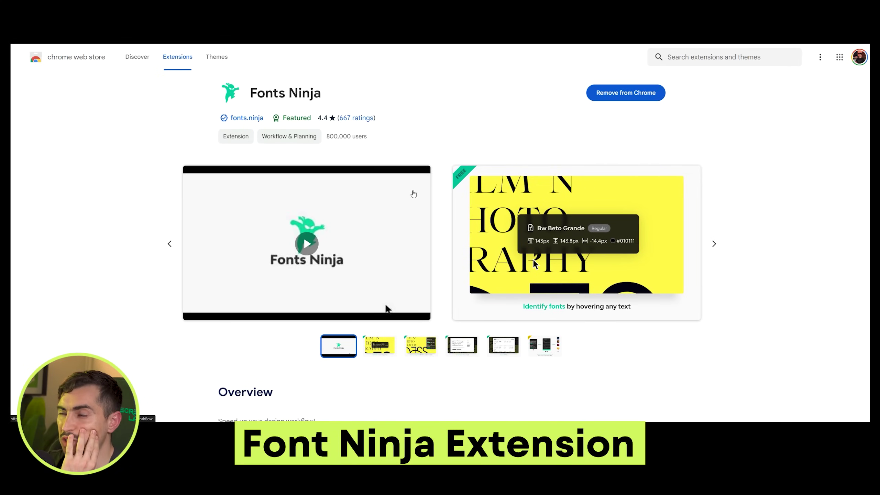
pyautogui.scroll(-5, 386, 194)
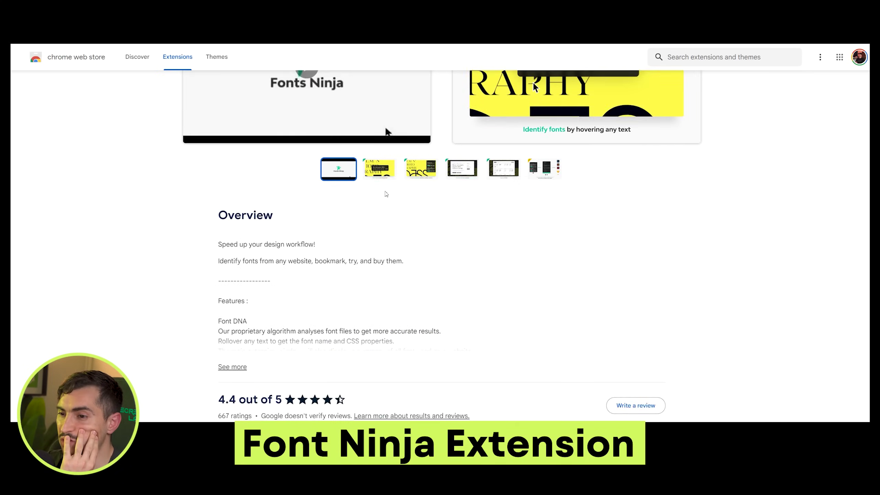
pyautogui.scroll(5, 386, 194)
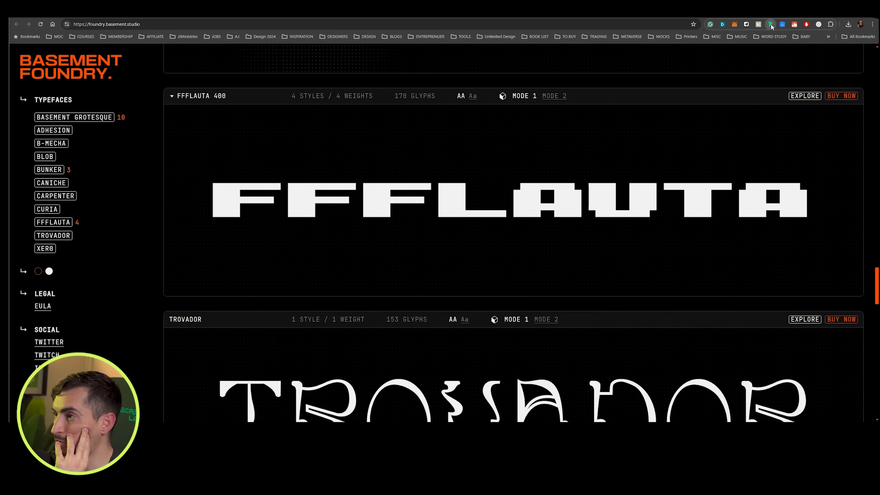
# Run Font Ninja on the Basement Foundry page to see the font details of its text
pyautogui.click(770, 24)
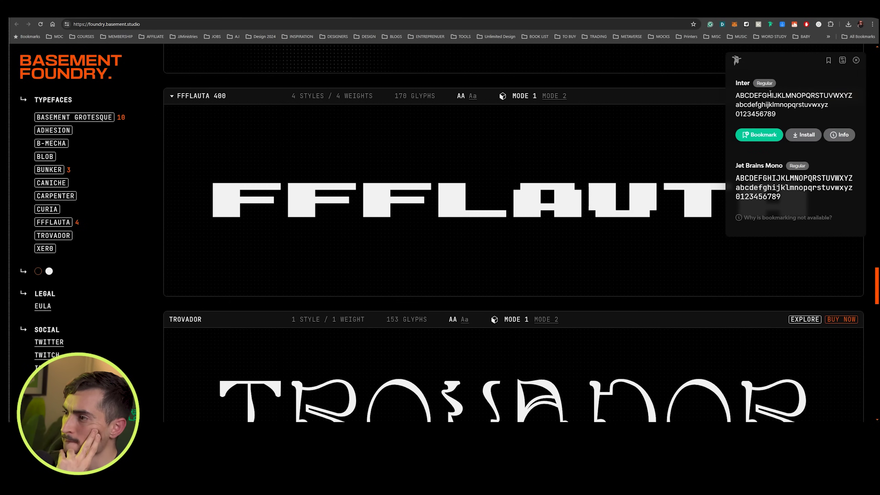
pyautogui.scroll(-2, 733, 179)
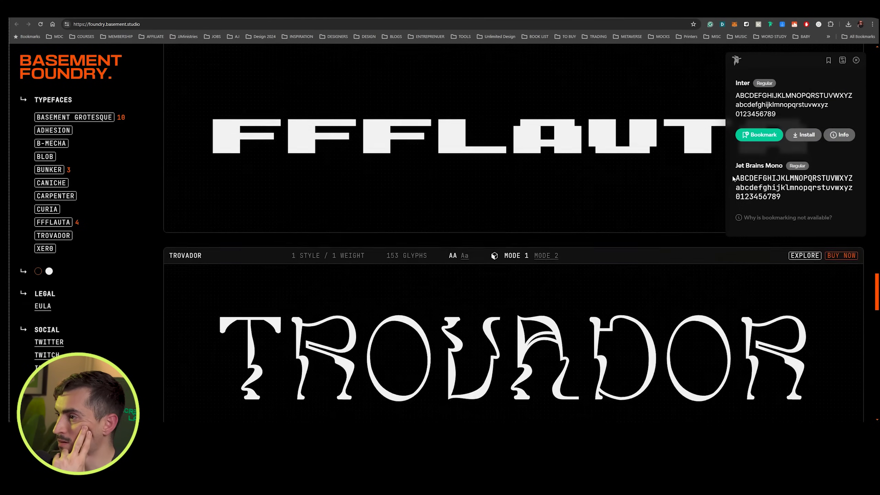
pyautogui.scroll(3, 734, 178)
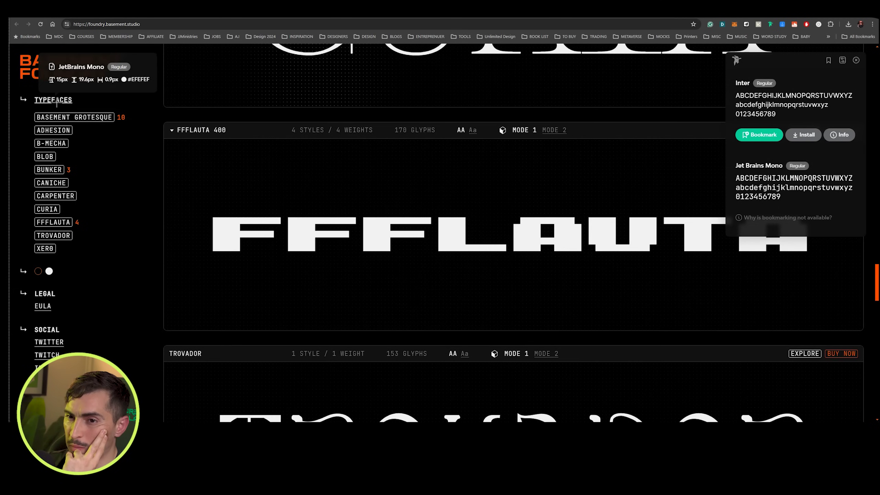
pyautogui.moveTo(52, 101)
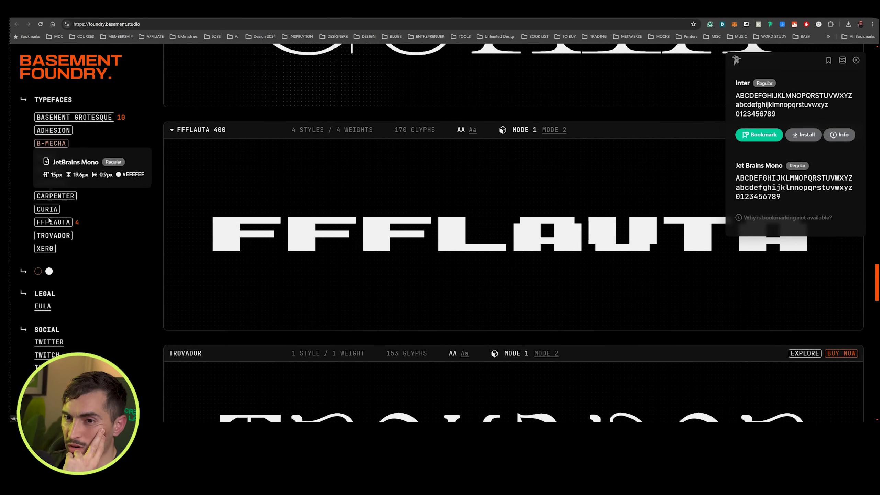
pyautogui.scroll(-2, 761, 138)
pyautogui.moveTo(773, 176)
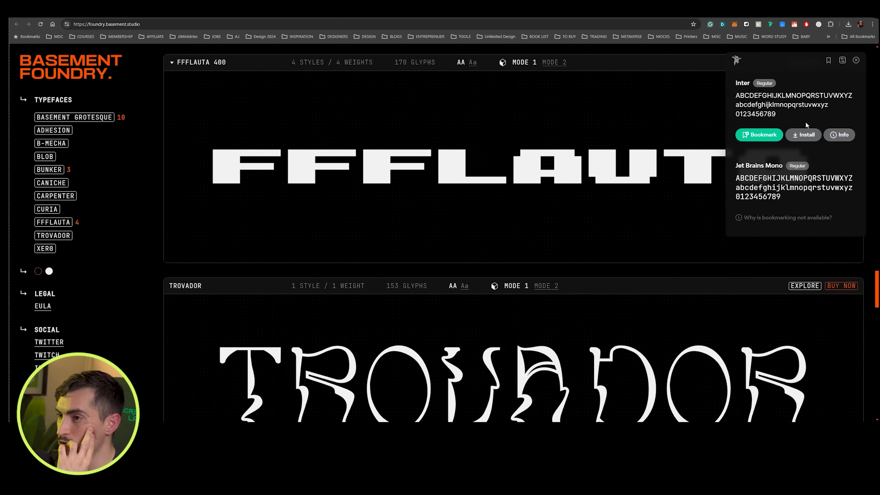
pyautogui.scroll(-3, 762, 135)
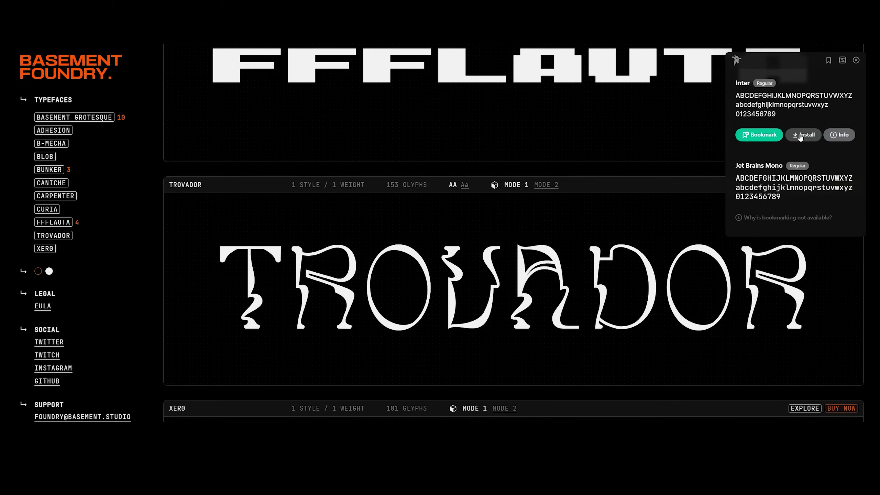
pyautogui.scroll(-3, 21, 194)
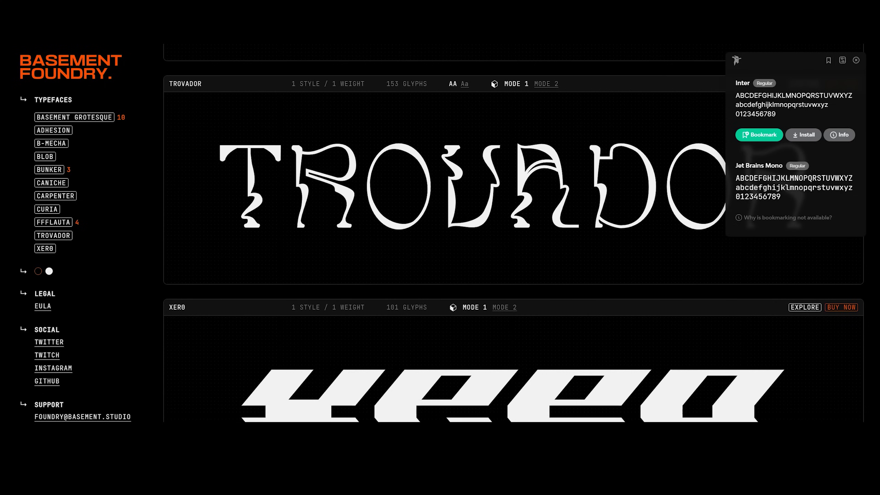
# On the Mode site, identify Graphik and Grenette Pro and preview Graphik in Medium weight
pyautogui.write('meta')
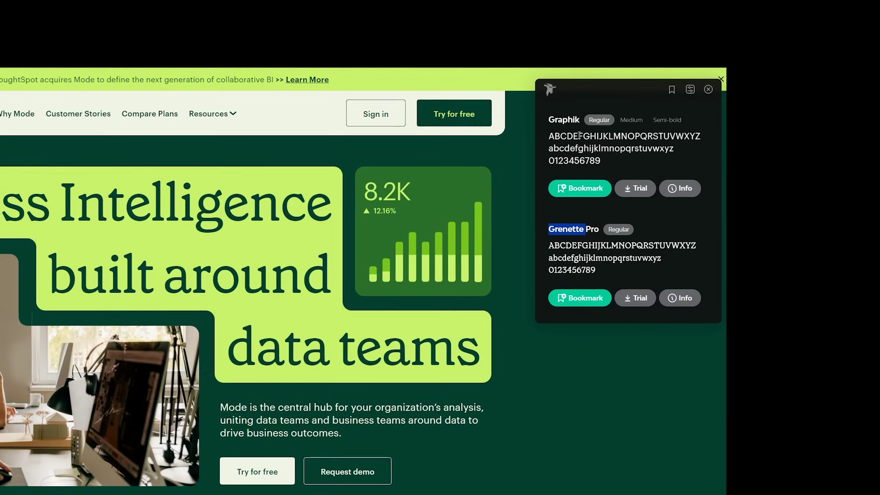
pyautogui.moveTo(579, 120); pyautogui.dragTo(558, 120)
pyautogui.click(630, 120)
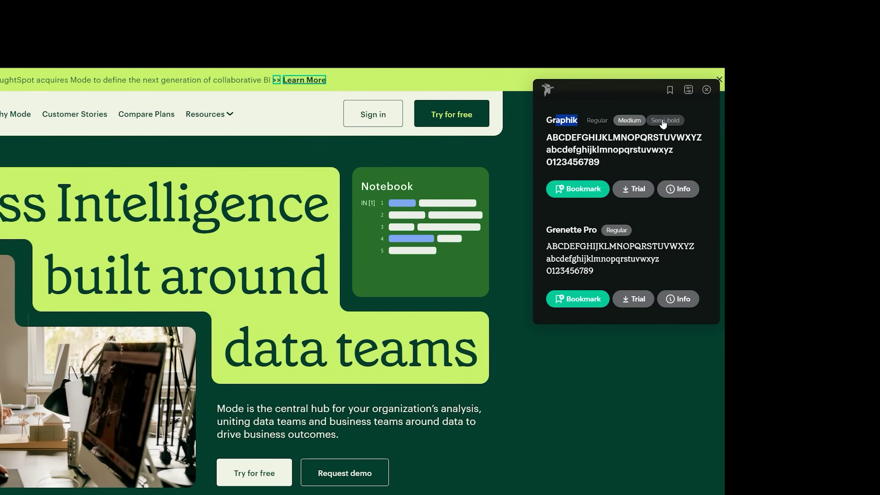
pyautogui.moveTo(579, 228); pyautogui.dragTo(599, 230)
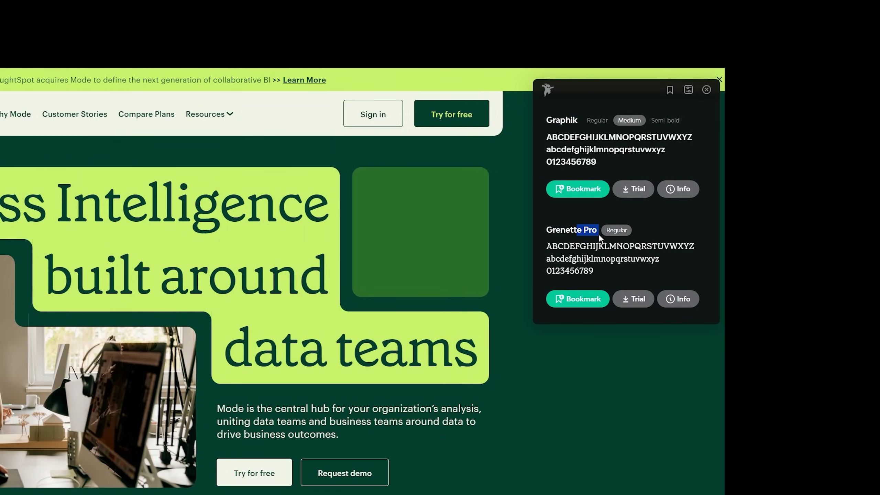
pyautogui.scroll(-2, 648, 281)
pyautogui.scroll(1, 198, 279)
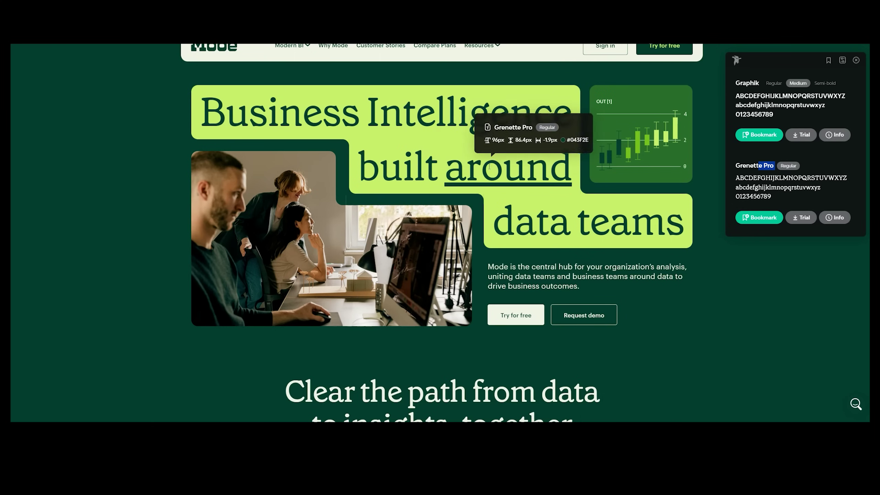
pyautogui.scroll(1, 468, 168)
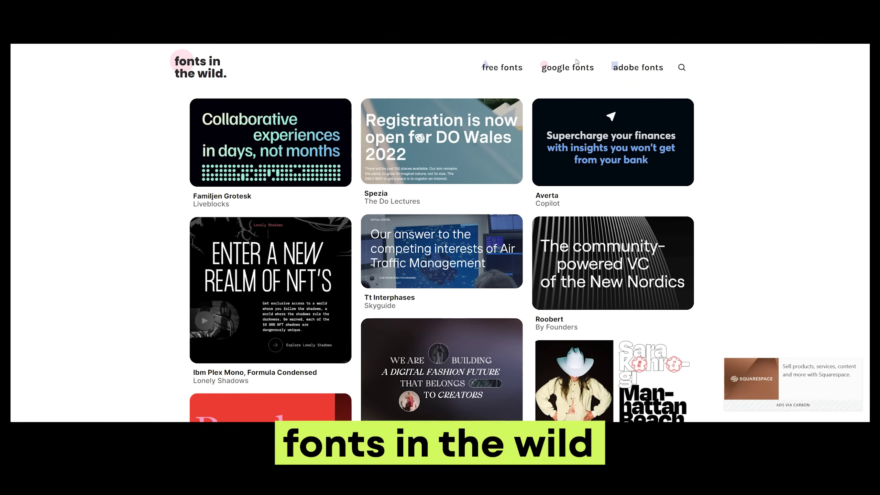
# Go from the Aeonik example via Complex Lab Work to the Scto Grotesk download page
pyautogui.scroll(-20, 532, 163)
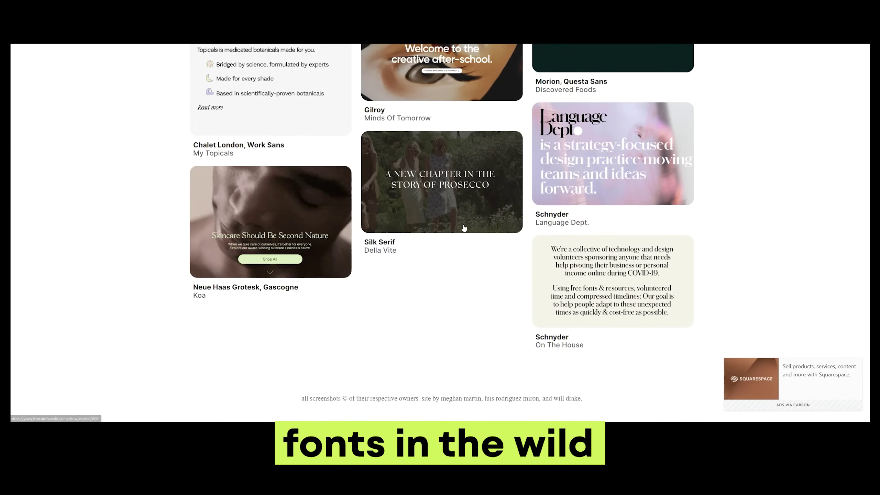
pyautogui.scroll(2, 464, 228)
pyautogui.click(338, 95)
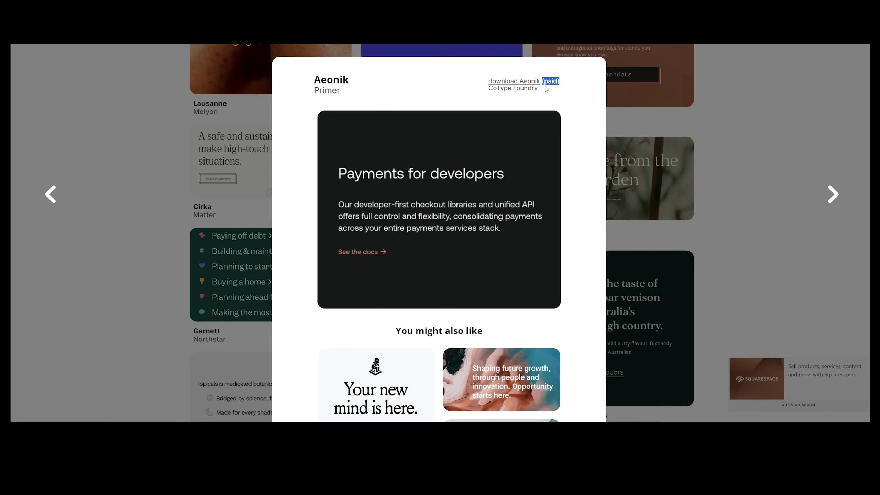
pyautogui.scroll(-10, 561, 104)
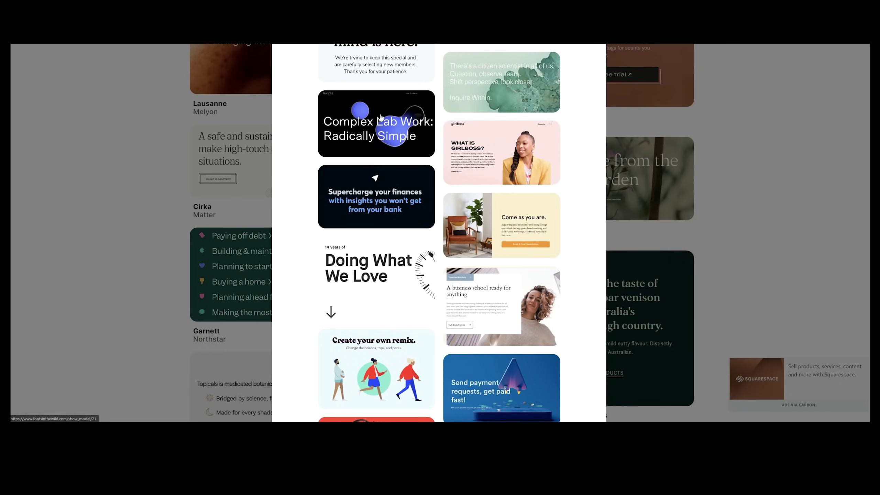
pyautogui.click(380, 117)
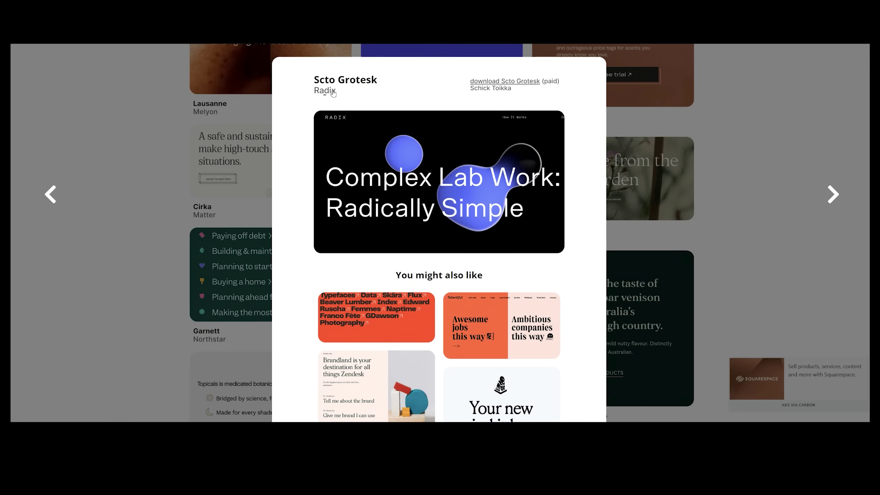
pyautogui.click(519, 82)
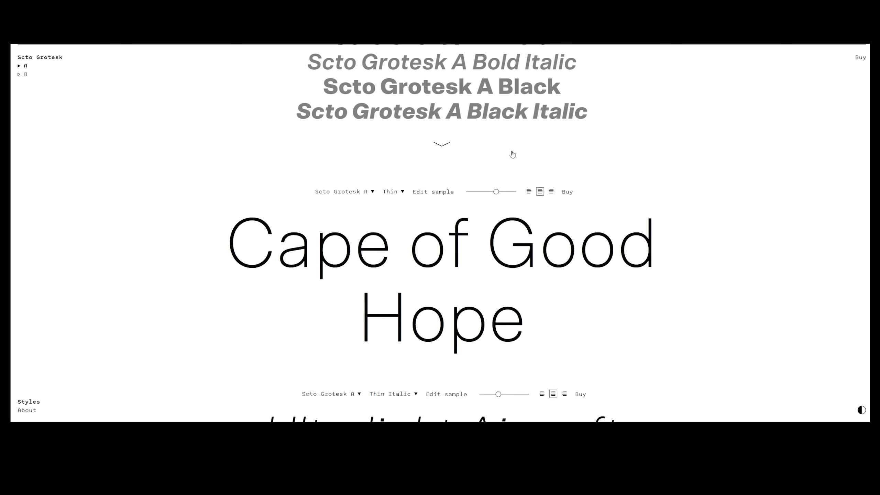
pyautogui.scroll(-12, 512, 153)
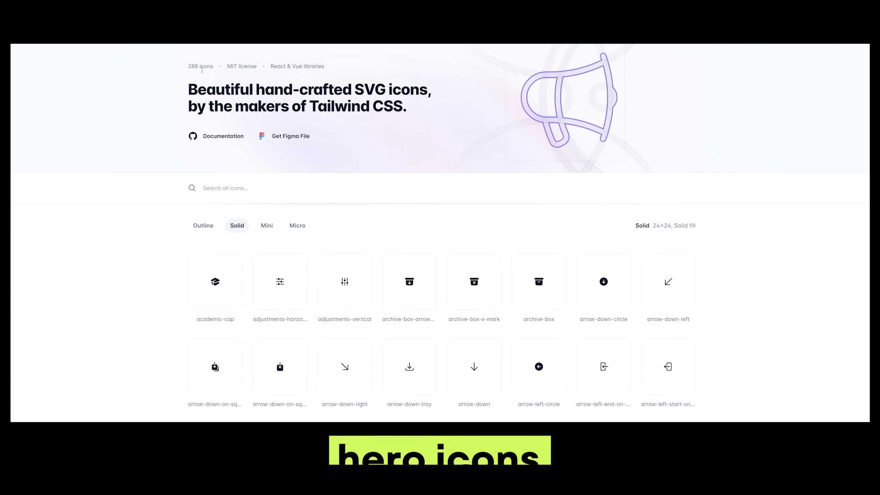
# Copy the arrow-path-rounded-square icon from Heroicons
pyautogui.scroll(1, 401, 92)
pyautogui.moveTo(407, 140); pyautogui.dragTo(217, 125)
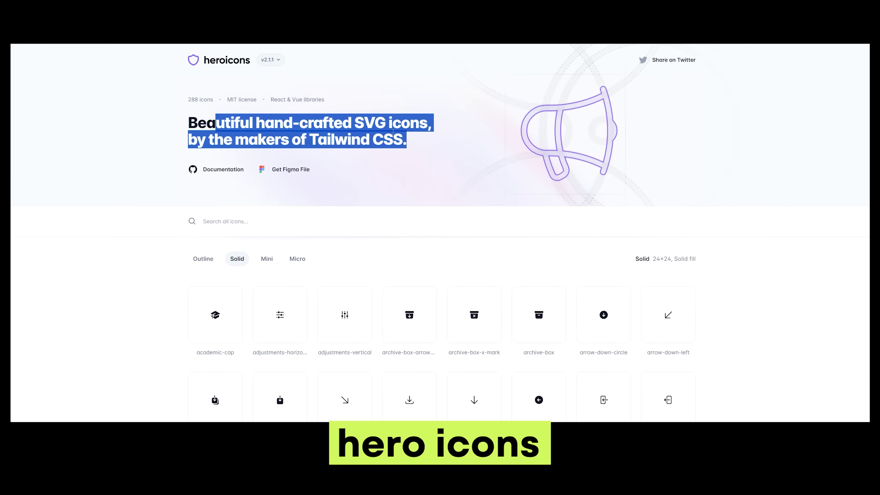
pyautogui.click(351, 145)
pyautogui.moveTo(368, 138); pyautogui.dragTo(407, 142)
pyautogui.scroll(-10, 562, 163)
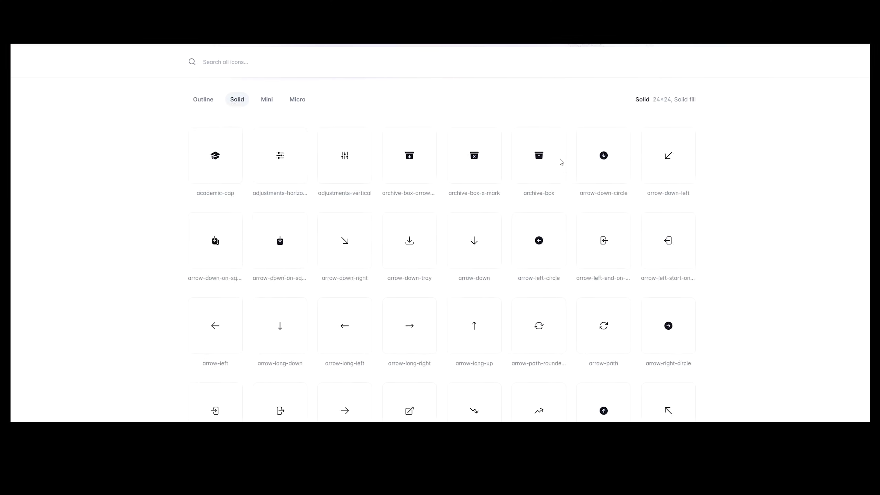
pyautogui.scroll(1, 546, 173)
pyautogui.scroll(2, 546, 180)
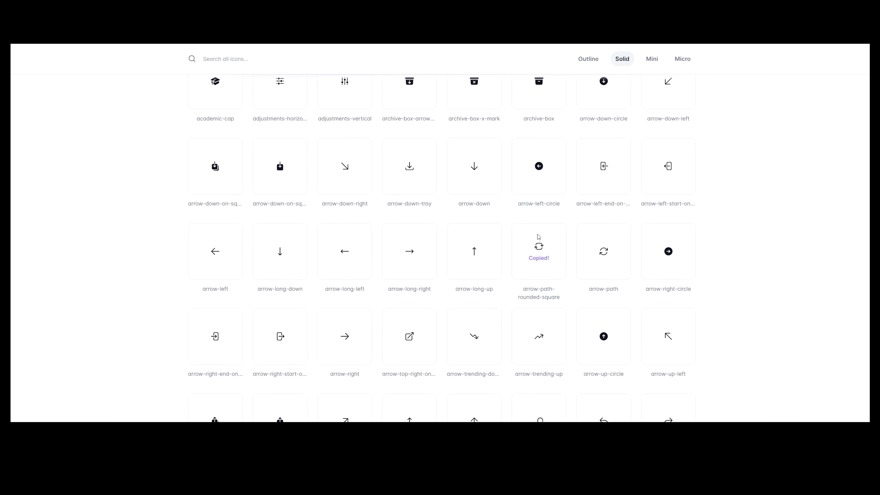
# Paste the icon into the Figma design and drag its frame into the Feature Two card
pyautogui.hotkey('alt', 'Tab')
pyautogui.hotkey('ctrl', 'v')
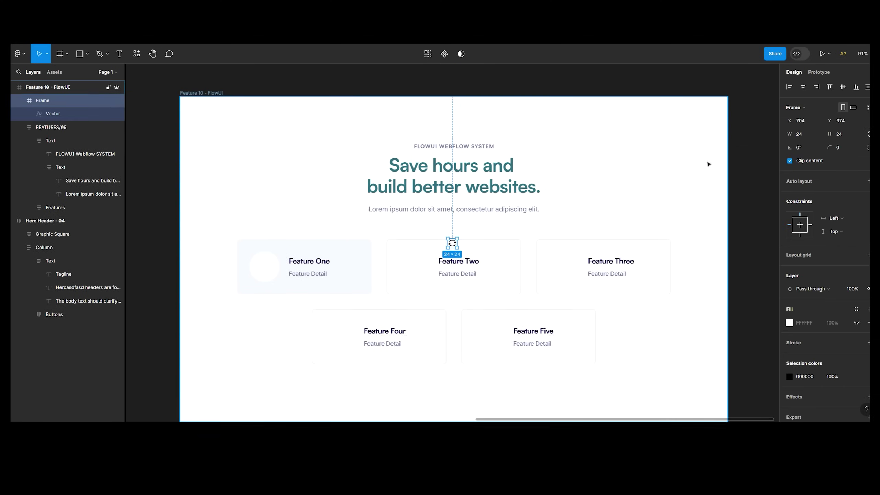
pyautogui.moveTo(470, 233); pyautogui.dragTo(470, 252)
pyautogui.hotkey('alt', 'Tab')
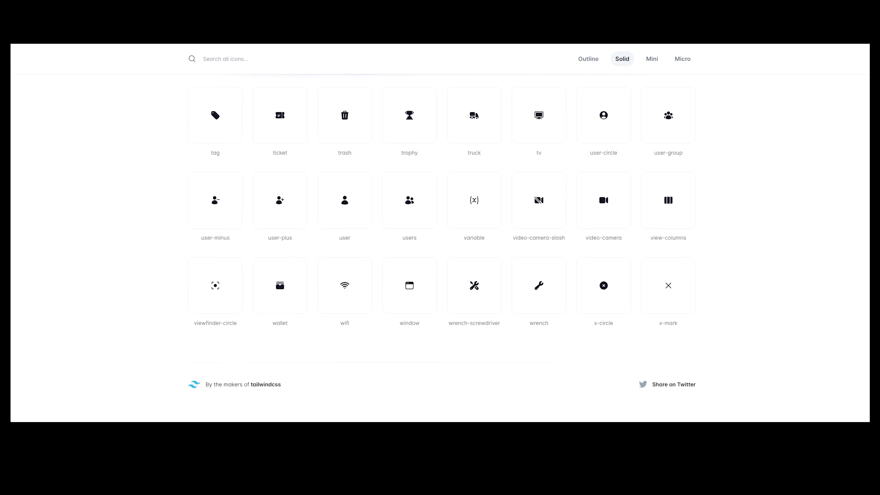
pyautogui.press('Home')
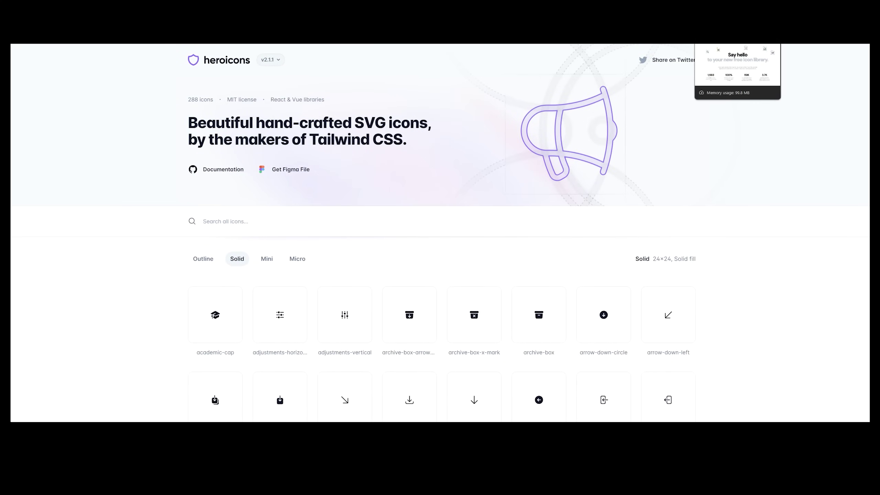
pyautogui.hotkey('ctrl', 'Tab')
pyautogui.hotkey('ctrl', 'Tab')
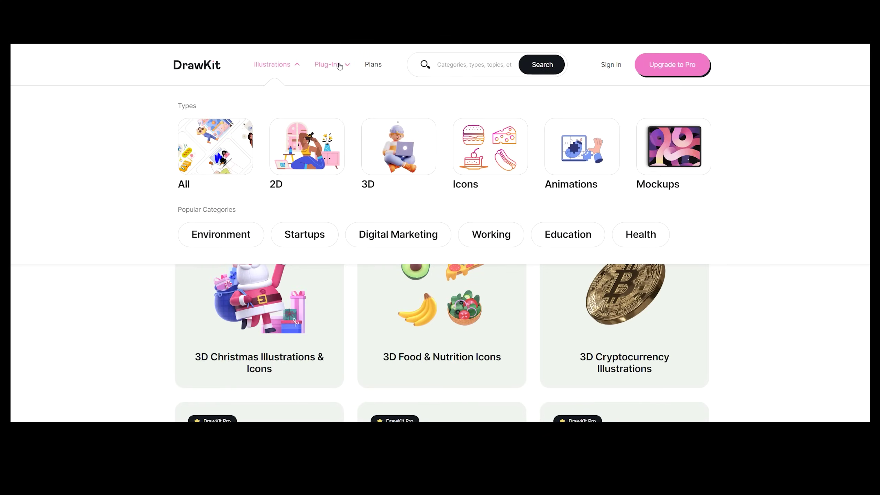
# Open DrawKit's 3D Education & Teaching collection
pyautogui.moveTo(339, 66)
pyautogui.moveTo(291, 70)
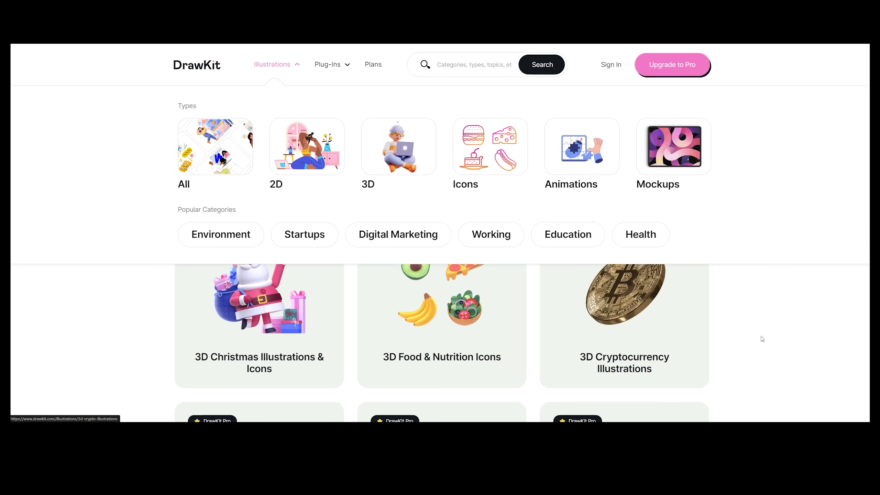
pyautogui.scroll(-5, 682, 293)
pyautogui.scroll(-5, 683, 293)
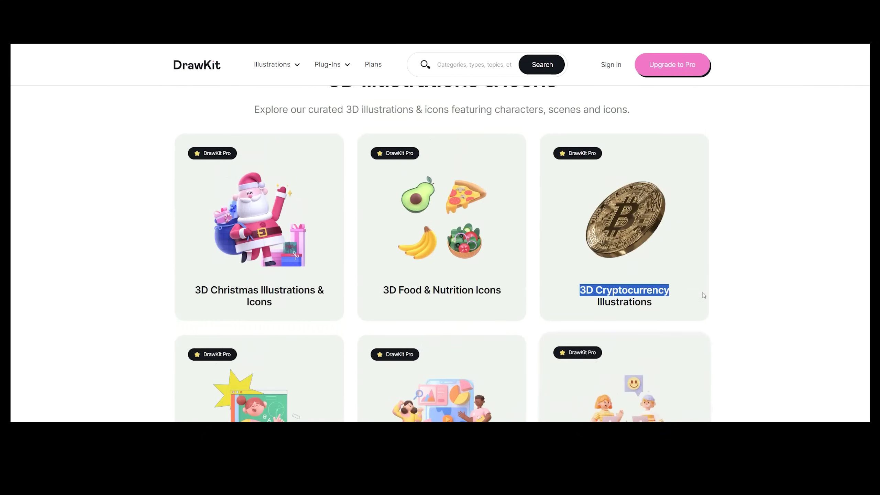
pyautogui.scroll(2, 703, 293)
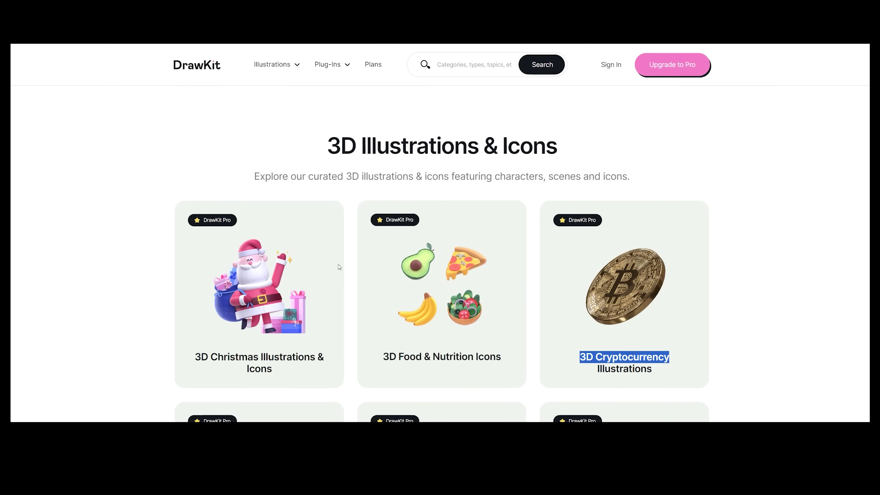
pyautogui.scroll(-3, 339, 267)
pyautogui.click(267, 276)
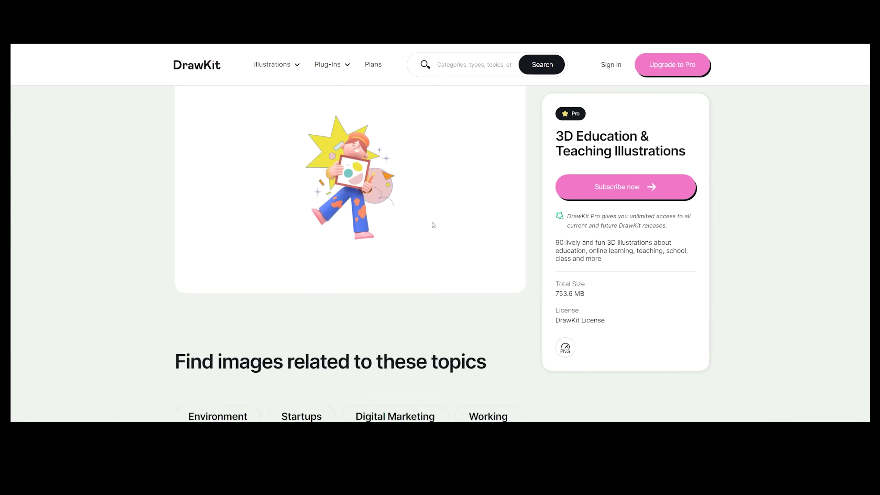
# From More icons & illustrations, open Isotopia Illustrations and scroll through its isometric artwork
pyautogui.scroll(-15, 433, 225)
pyautogui.scroll(10, 446, 228)
pyautogui.scroll(-2, 440, 281)
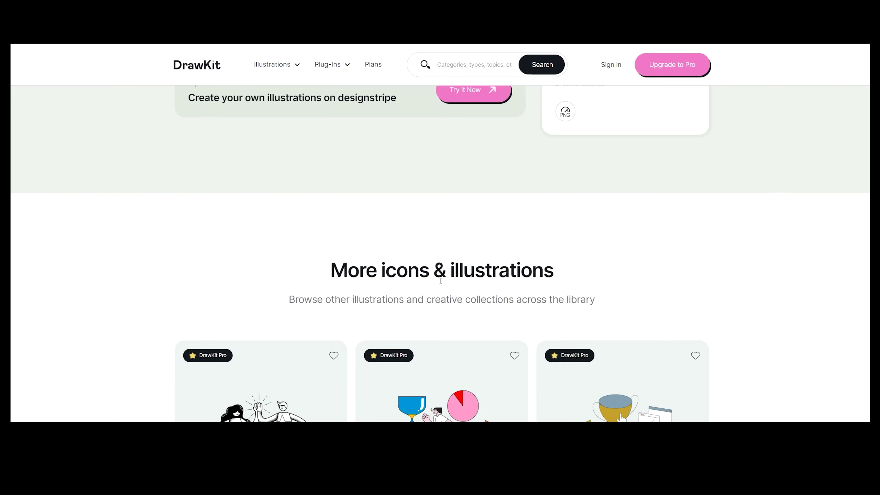
pyautogui.scroll(-7, 440, 281)
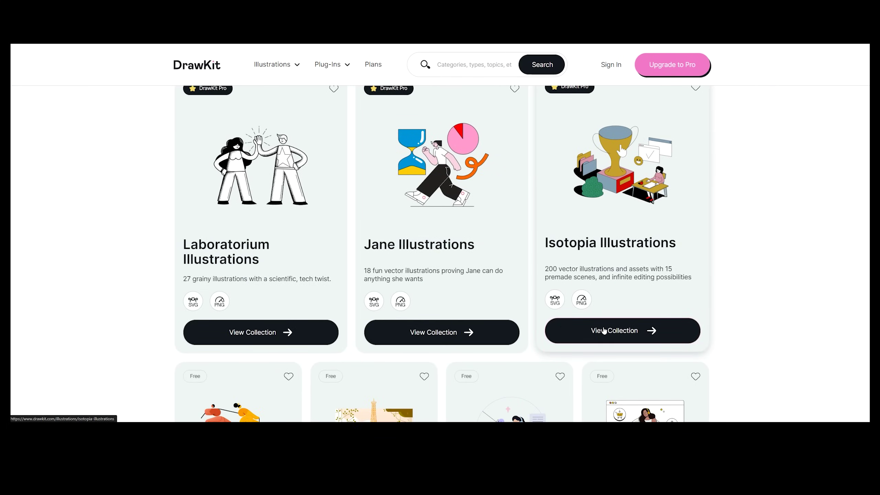
pyautogui.click(604, 330)
pyautogui.scroll(-15, 359, 208)
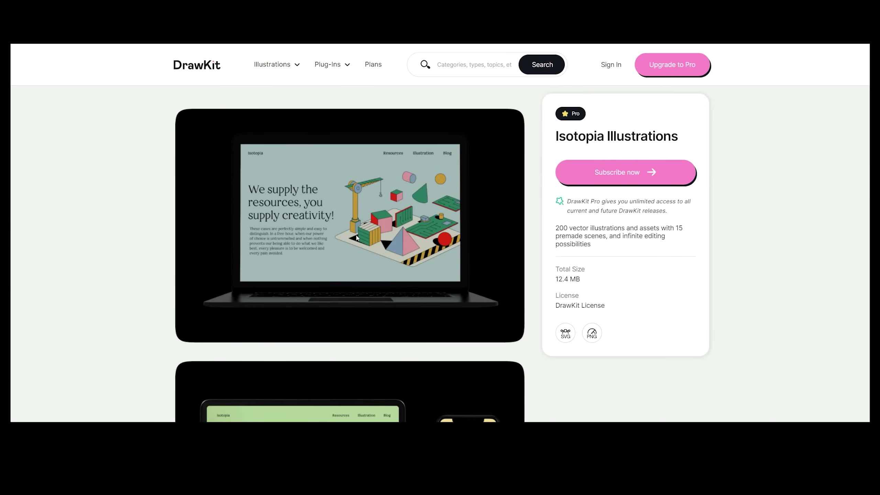
pyautogui.scroll(-10, 360, 240)
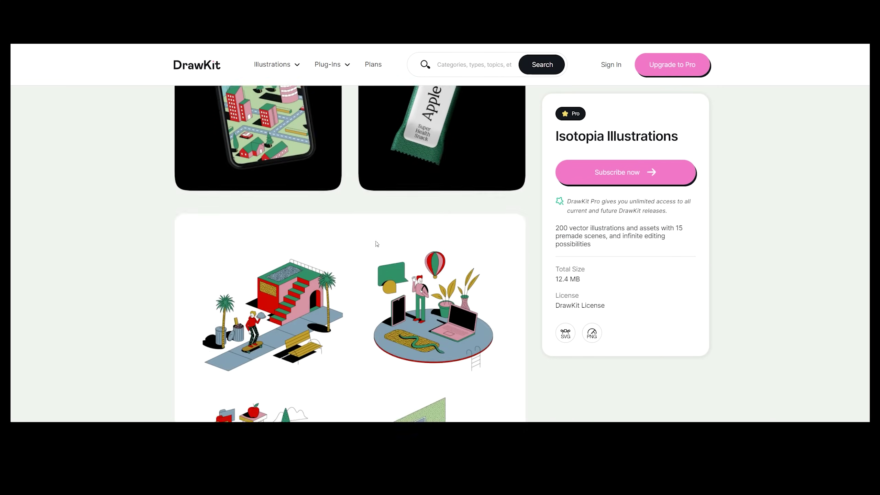
pyautogui.scroll(-12, 400, 167)
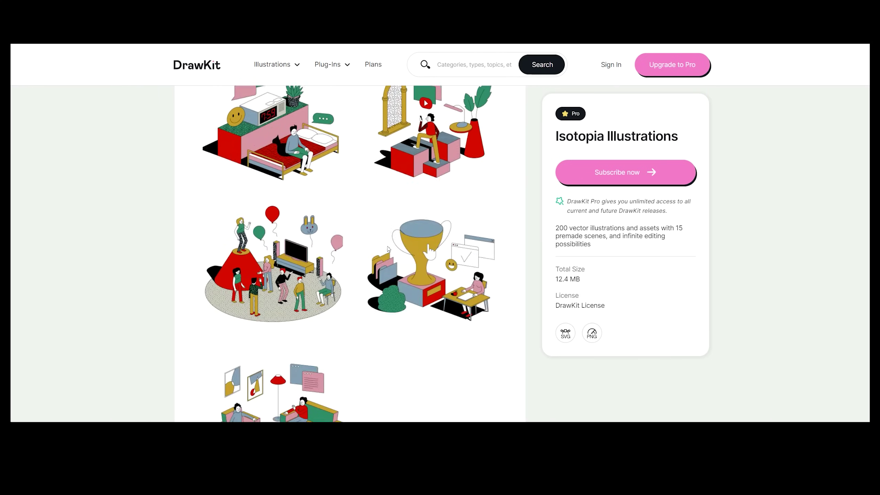
pyautogui.scroll(-1, 388, 249)
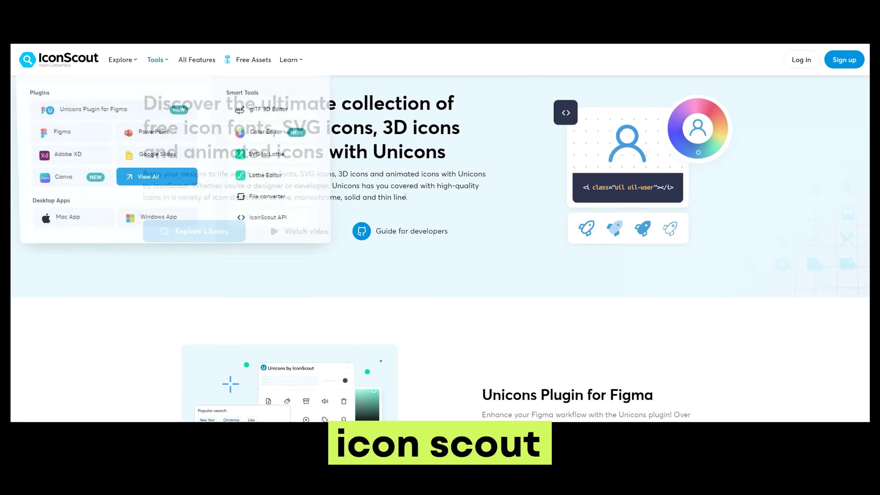
# Return to the IconScout homepage and briefly view the Vector Icons landing page
pyautogui.moveTo(120, 59)
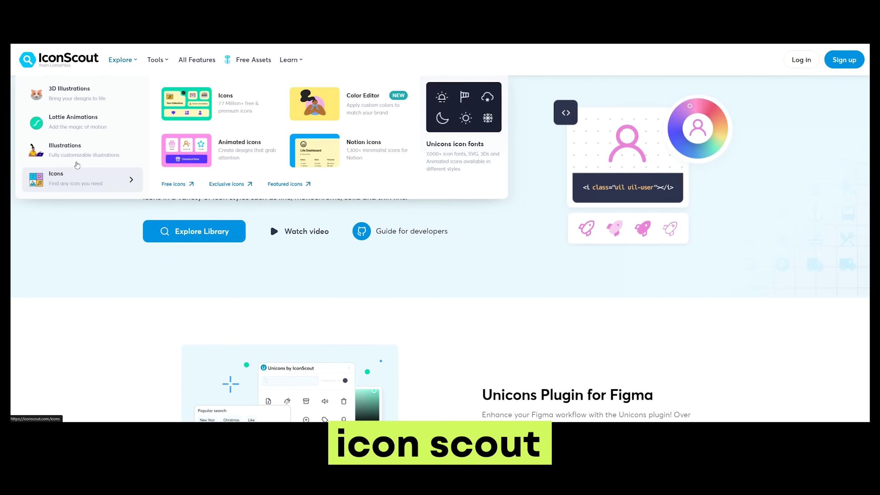
pyautogui.scroll(-10, 372, 240)
pyautogui.scroll(8, 371, 240)
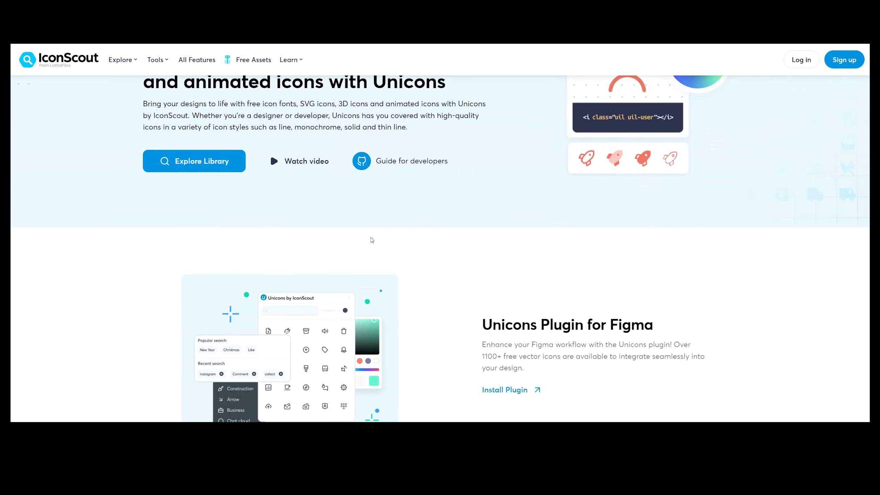
pyautogui.scroll(3, 372, 240)
pyautogui.click(88, 61)
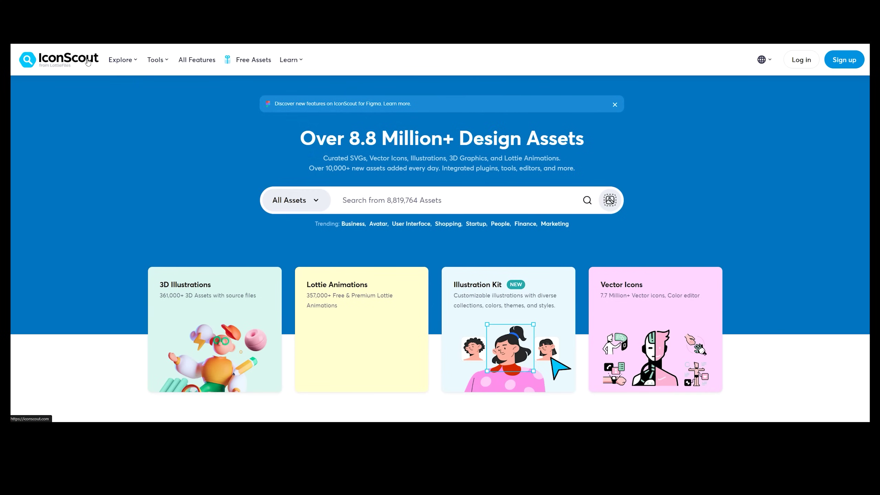
pyautogui.scroll(-3, 432, 225)
pyautogui.click(618, 220)
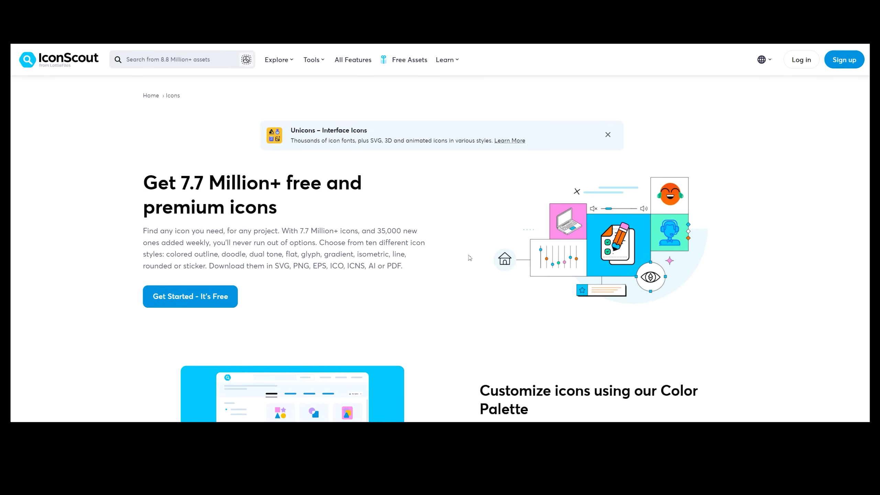
pyautogui.scroll(-6, 464, 261)
pyautogui.hotkey('alt', 'Left')
# Open 3D Illustrations and view the Business 3D Icon Pack's 15 icons
pyautogui.click(272, 260)
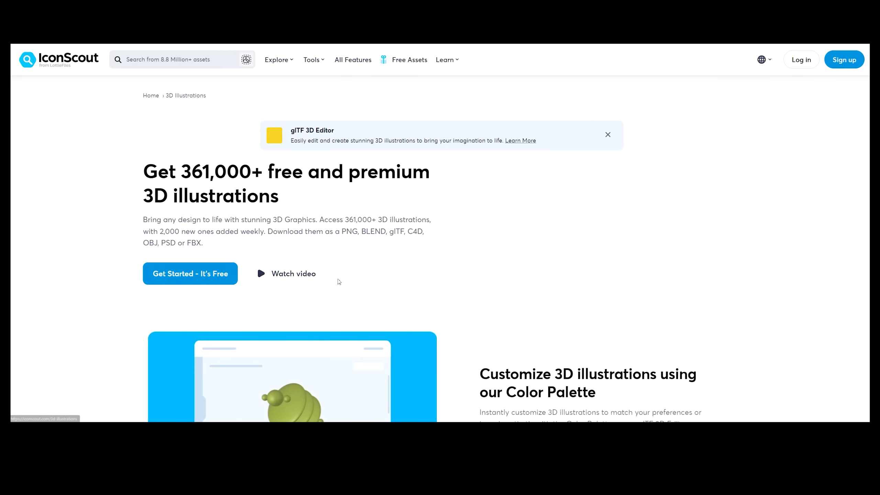
pyautogui.scroll(-15, 433, 270)
pyautogui.scroll(5, 347, 296)
pyautogui.scroll(-6, 340, 233)
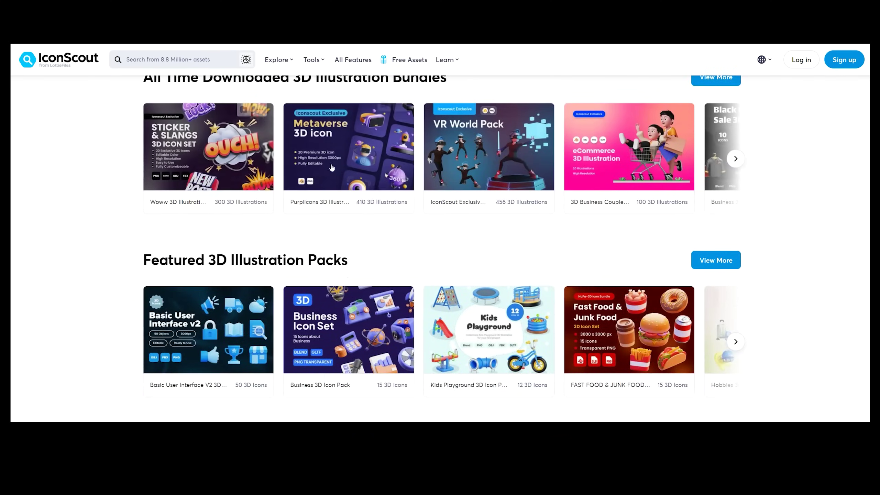
pyautogui.scroll(-4, 376, 232)
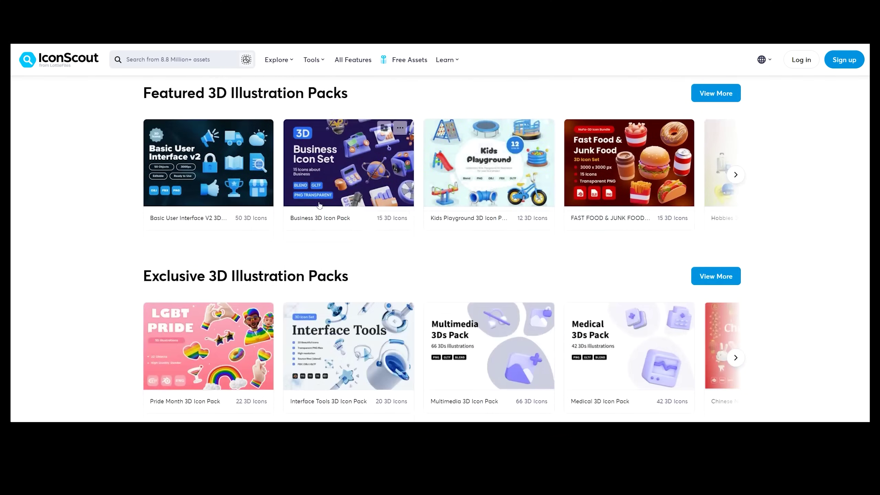
pyautogui.click(368, 186)
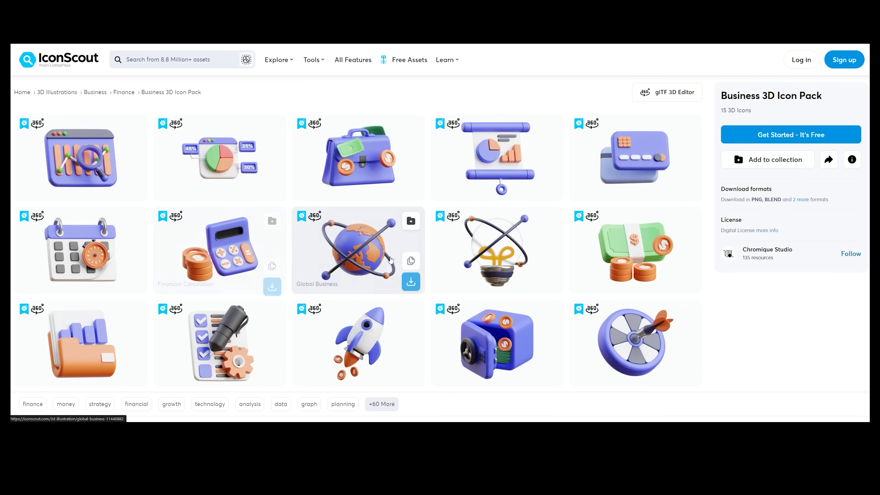
pyautogui.scroll(-5, 391, 259)
pyautogui.scroll(5, 390, 259)
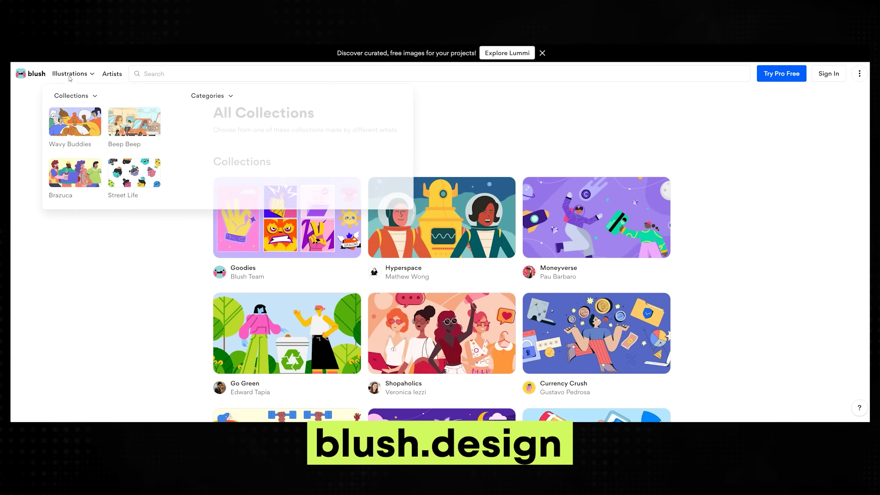
# Browse the Transhumans collection's stickers from Blush's All Collections page
pyautogui.scroll(-5, 532, 173)
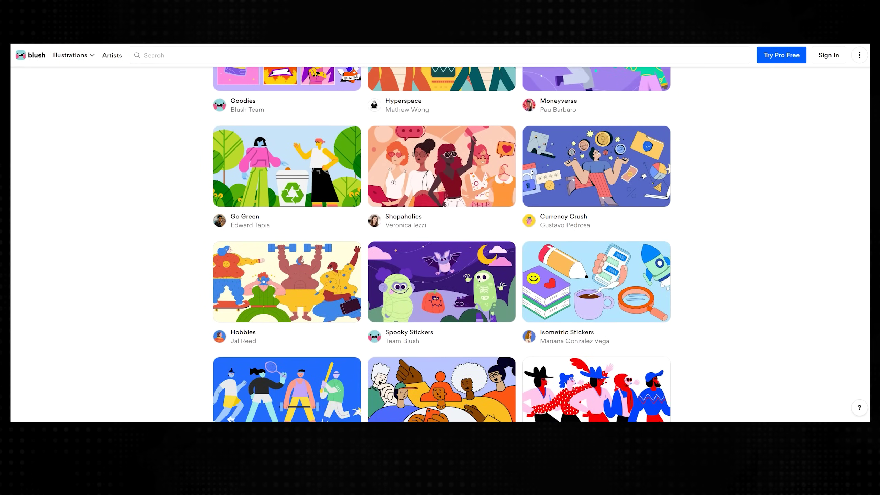
pyautogui.scroll(-12, 558, 210)
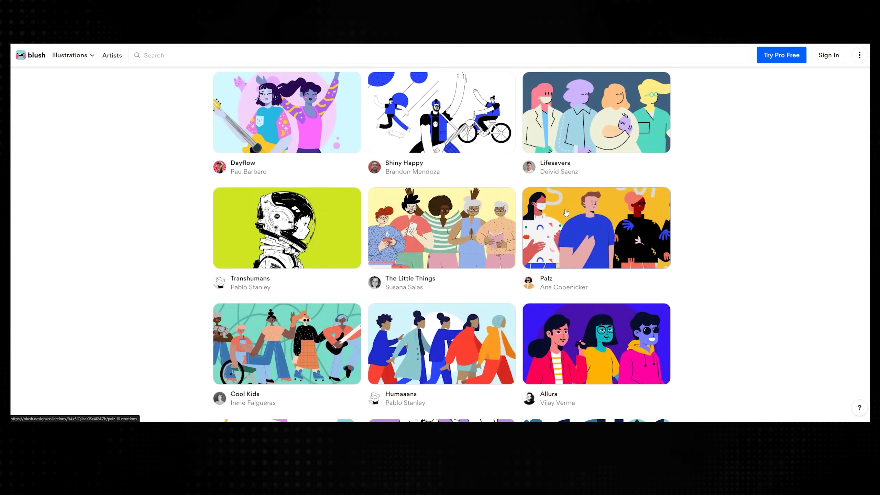
pyautogui.click(272, 226)
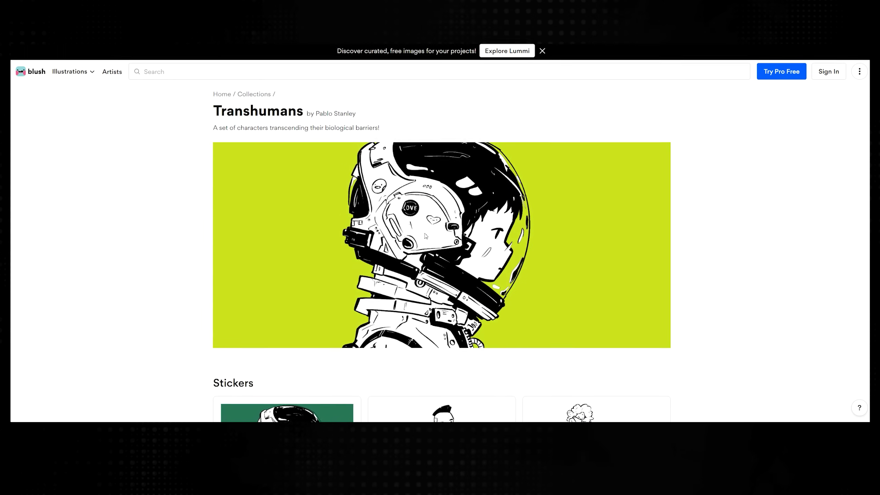
pyautogui.scroll(-5, 465, 243)
pyautogui.scroll(-5, 564, 236)
pyautogui.scroll(-20, 563, 237)
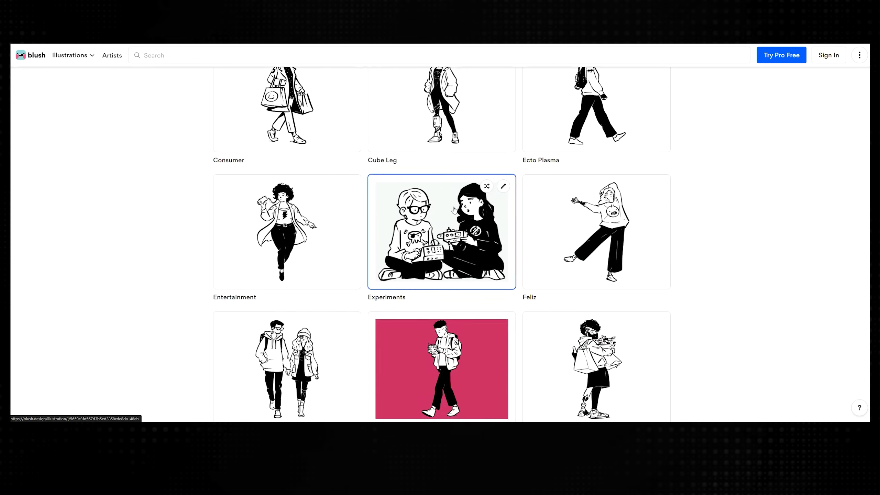
pyautogui.scroll(-10, 493, 245)
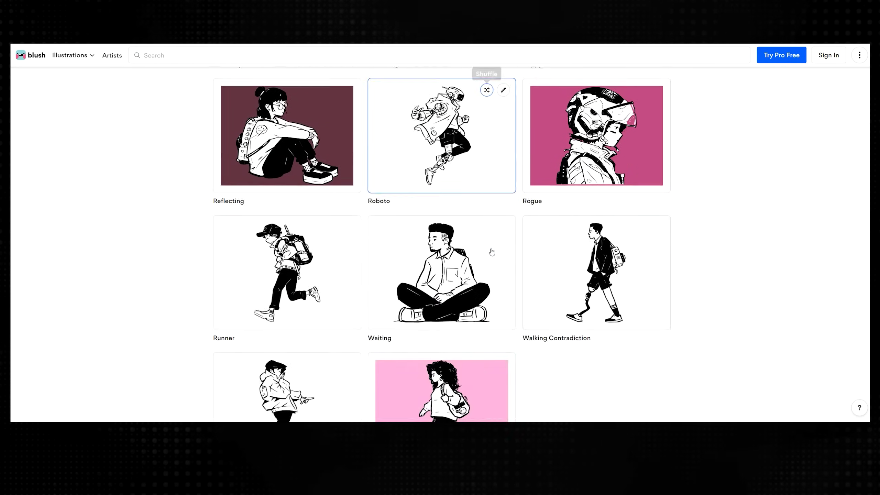
# Back on All Collections, open the Beep Beep automotive illustration collection
pyautogui.hotkey('alt', 'Left')
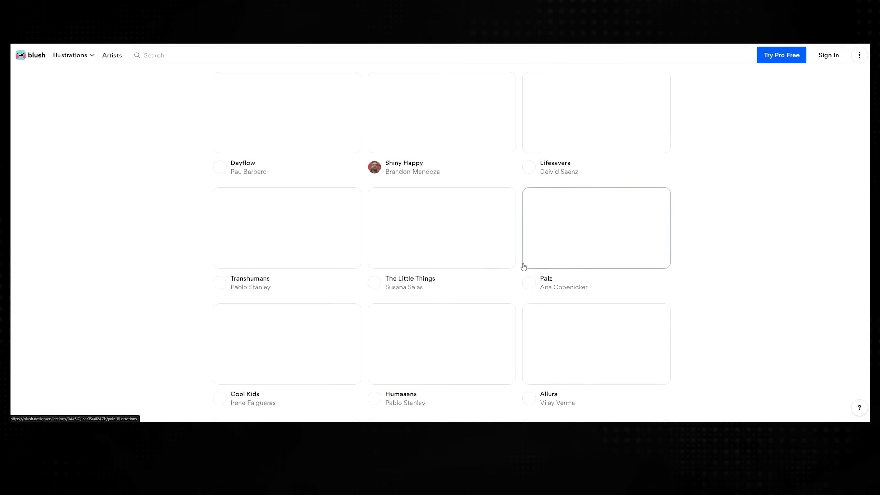
pyautogui.scroll(5, 588, 263)
pyautogui.scroll(-5, 624, 170)
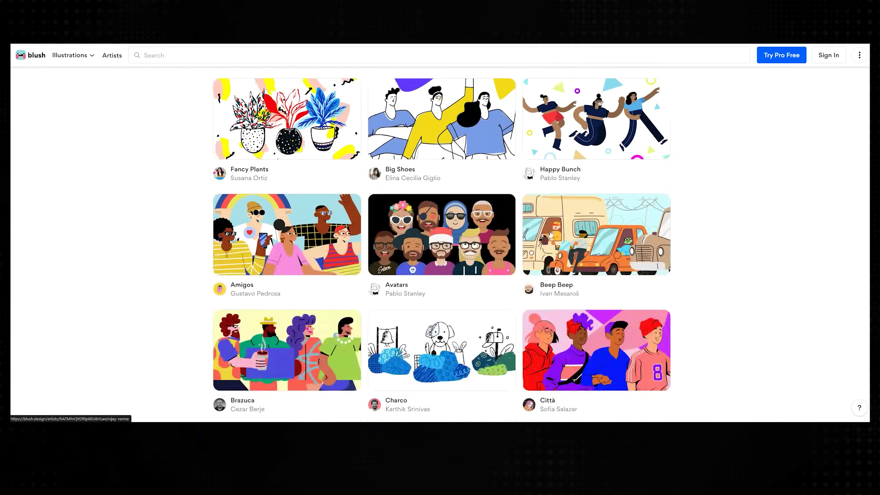
pyautogui.click(581, 215)
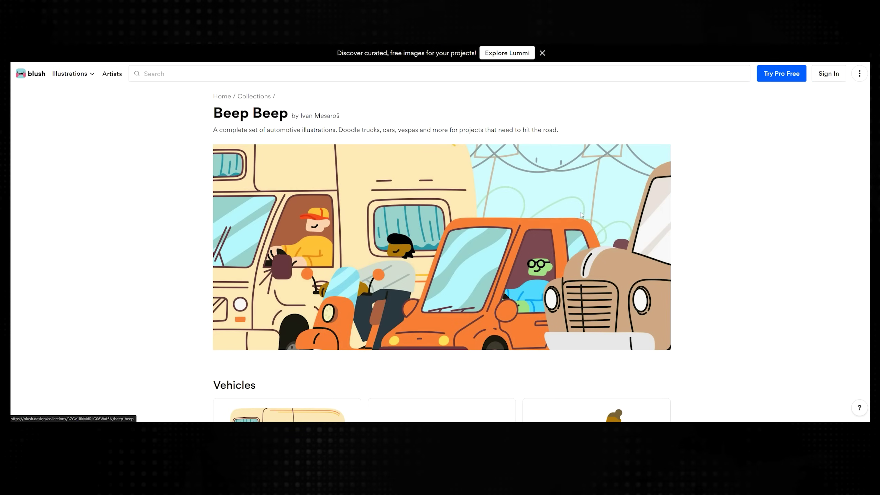
pyautogui.scroll(-7, 380, 150)
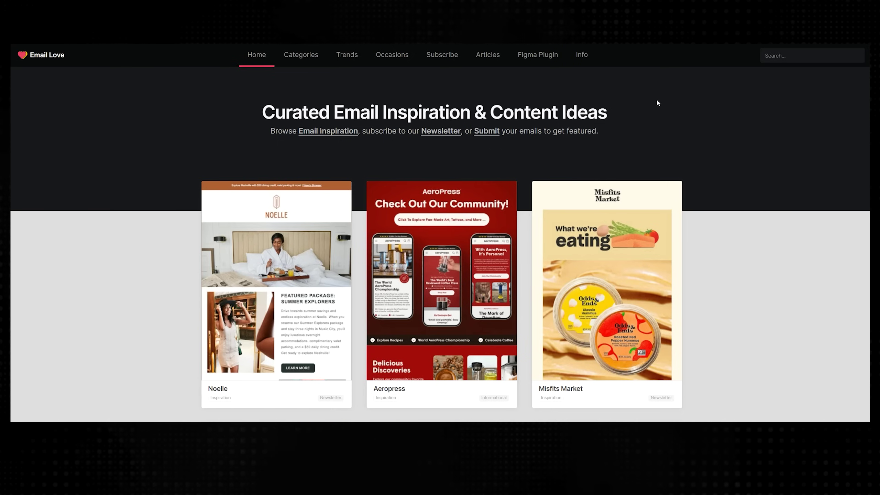
pyautogui.scroll(-15, 464, 196)
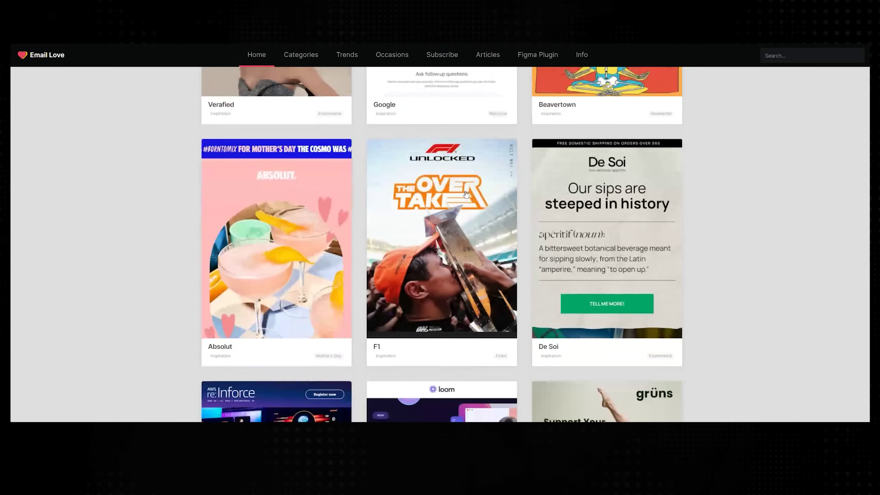
pyautogui.scroll(-12, 466, 194)
pyautogui.moveTo(287, 57)
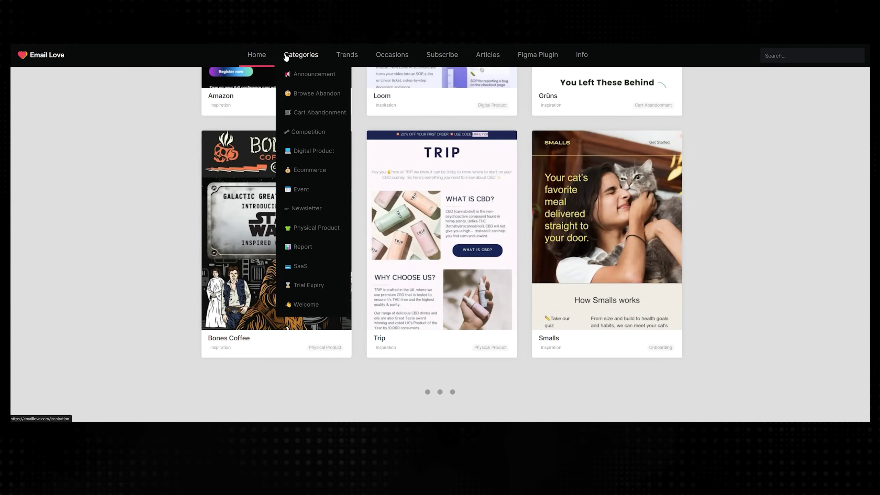
pyautogui.moveTo(347, 57)
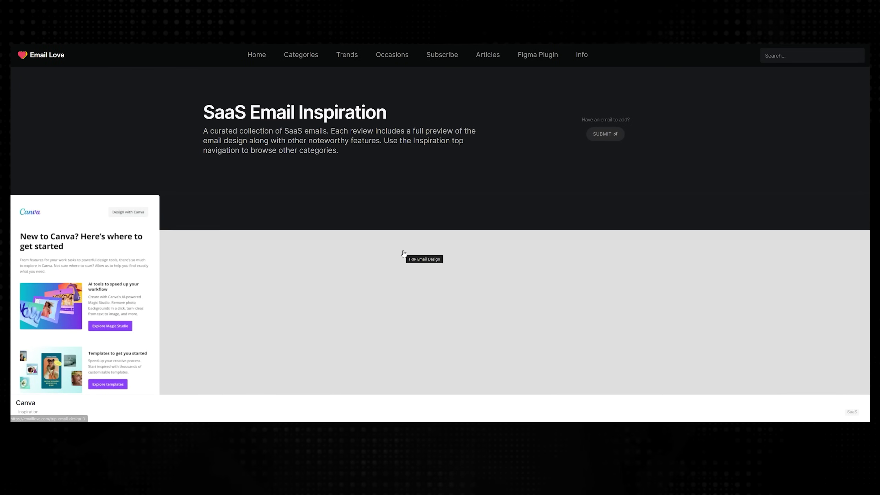
pyautogui.scroll(-5, 403, 254)
pyautogui.scroll(1, 445, 245)
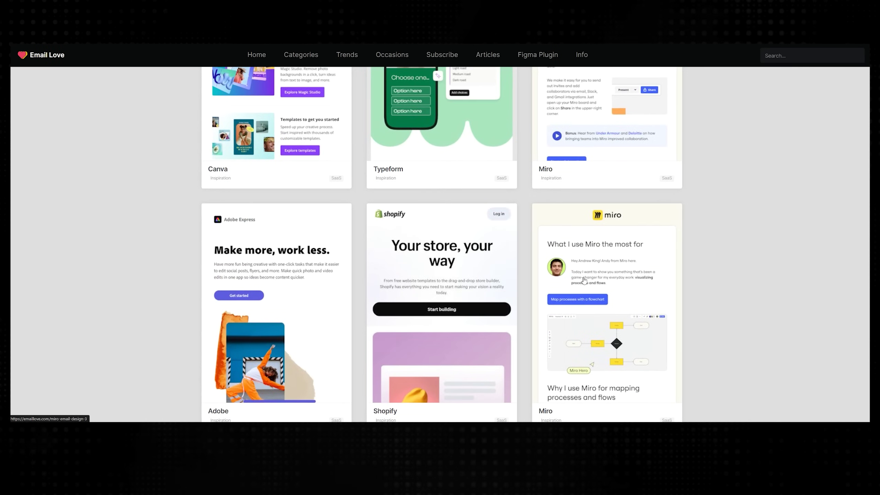
pyautogui.scroll(-5, 599, 178)
pyautogui.click(599, 178)
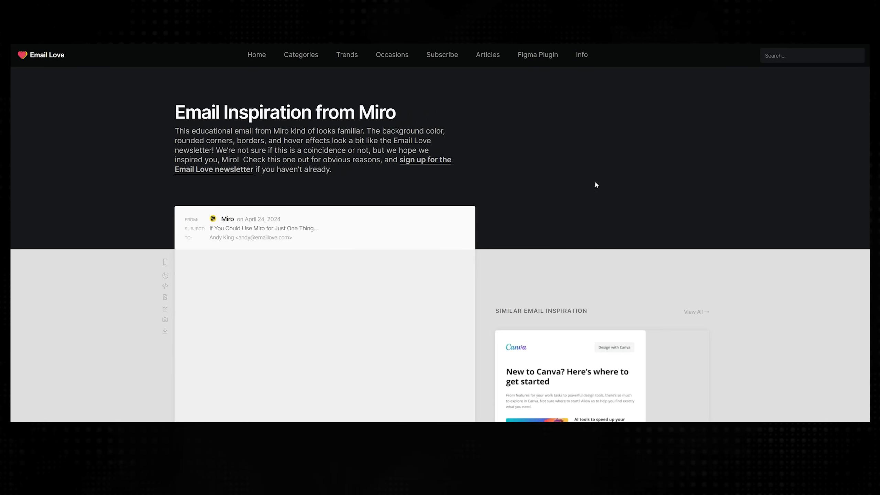
pyautogui.scroll(-4, 595, 182)
pyautogui.scroll(-7, 305, 218)
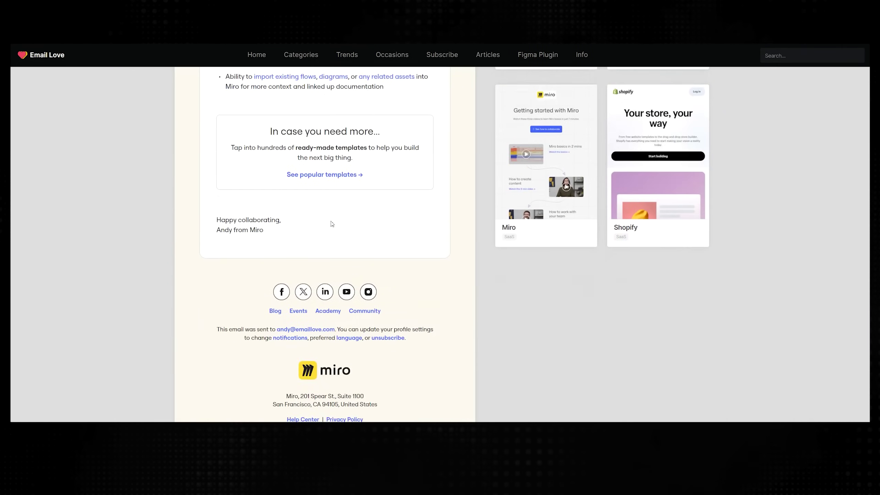
pyautogui.scroll(4, 334, 219)
pyautogui.scroll(2, 410, 175)
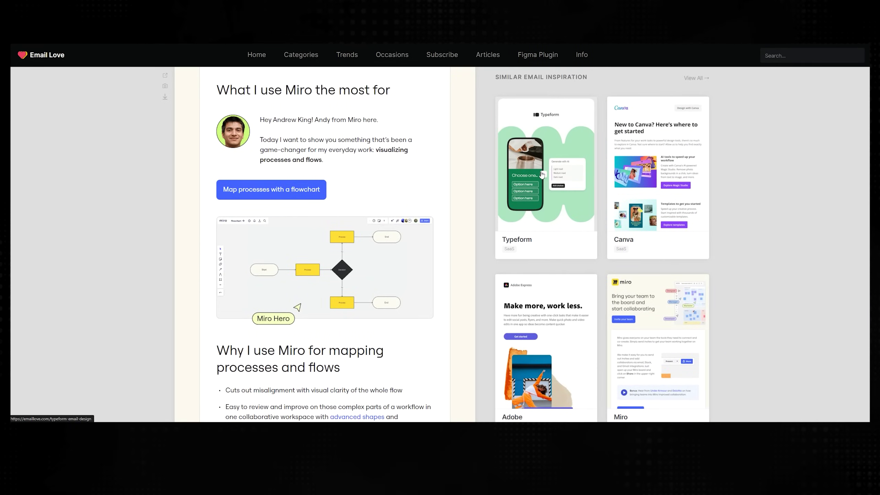
pyautogui.click(556, 129)
pyautogui.scroll(-10, 364, 199)
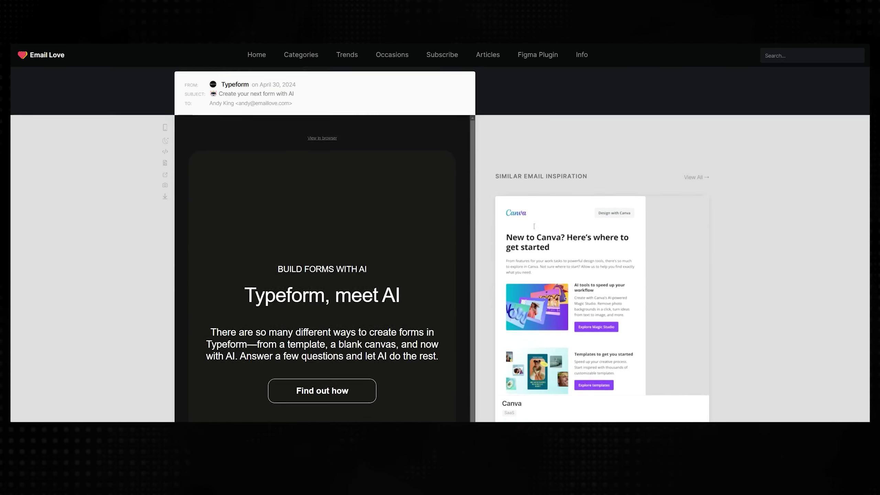
pyautogui.scroll(-6, 366, 203)
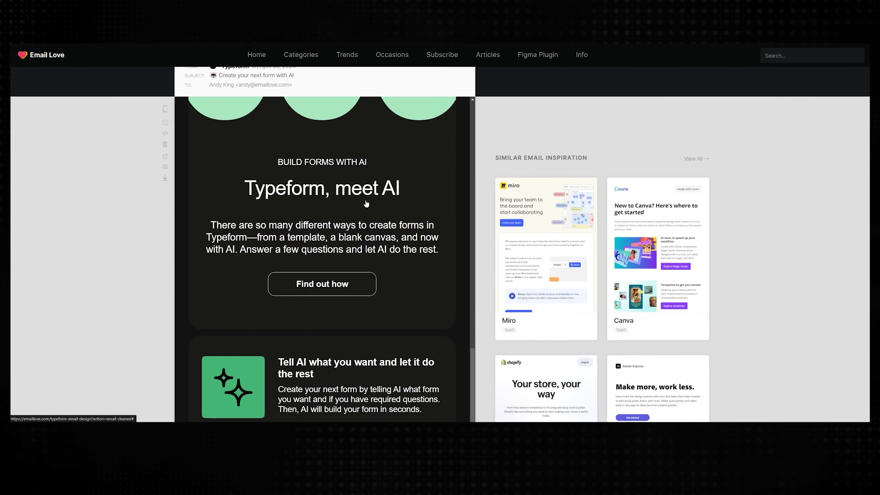
pyautogui.scroll(10, 348, 266)
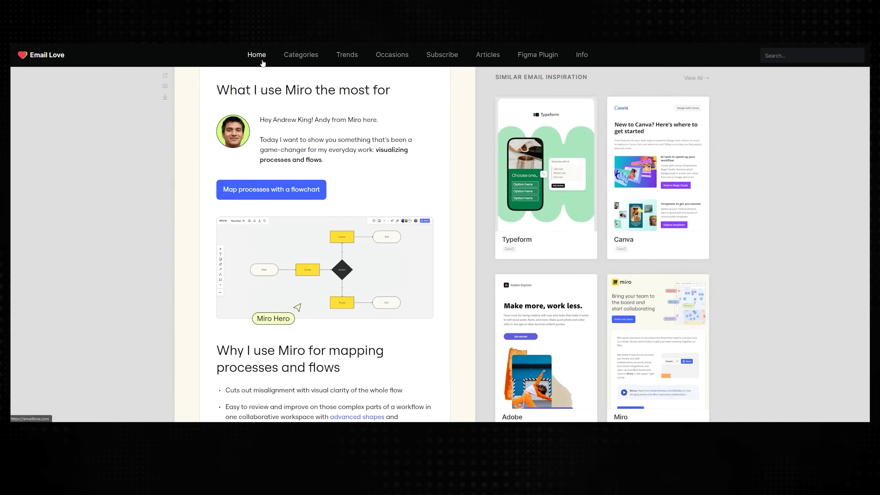
pyautogui.click(258, 56)
pyautogui.scroll(-10, 482, 227)
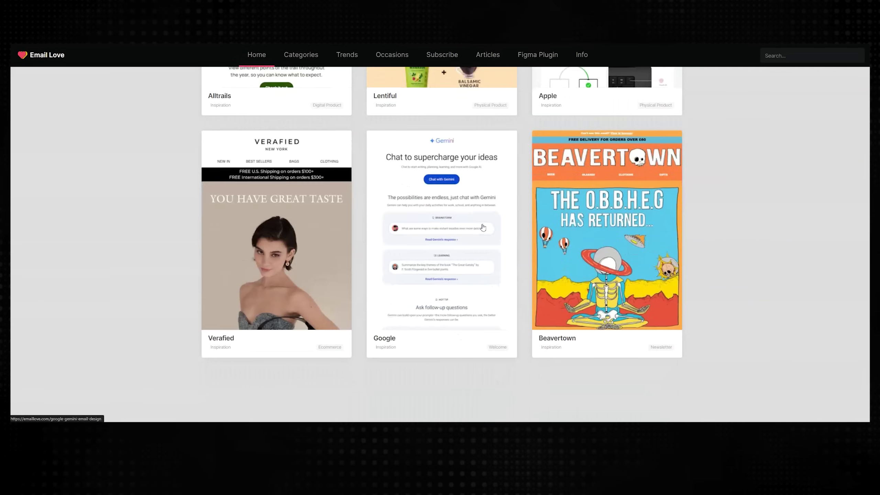